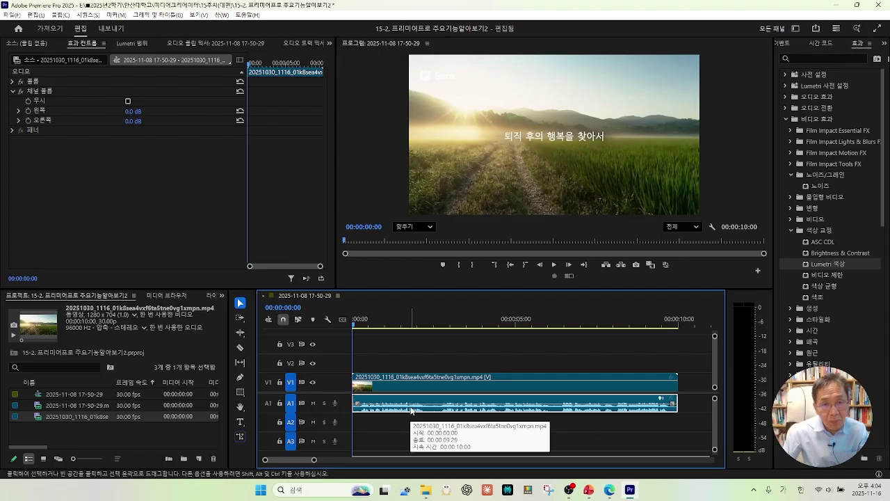
- Set the playhead to 00:00:02:12 and split both the V1 video clip and its A1 audio there with the Razor tool
click(446, 325)
drag(446, 329, 431, 333)
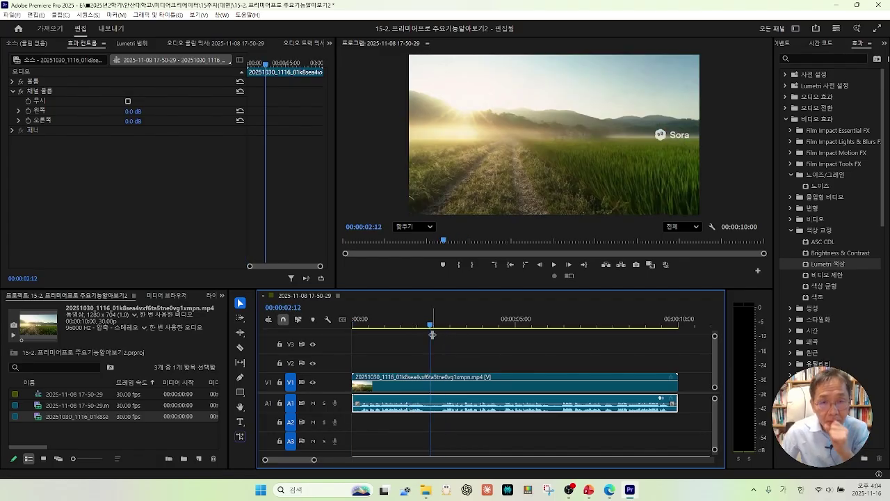
click(241, 348)
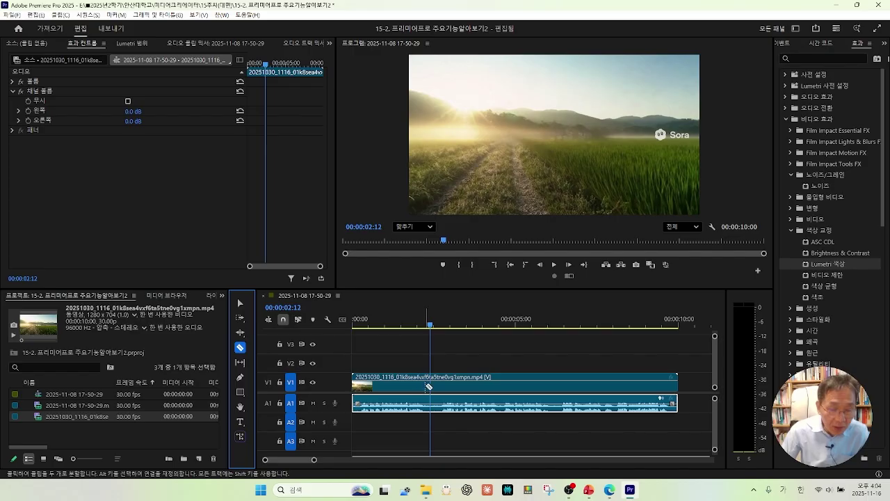
click(431, 381)
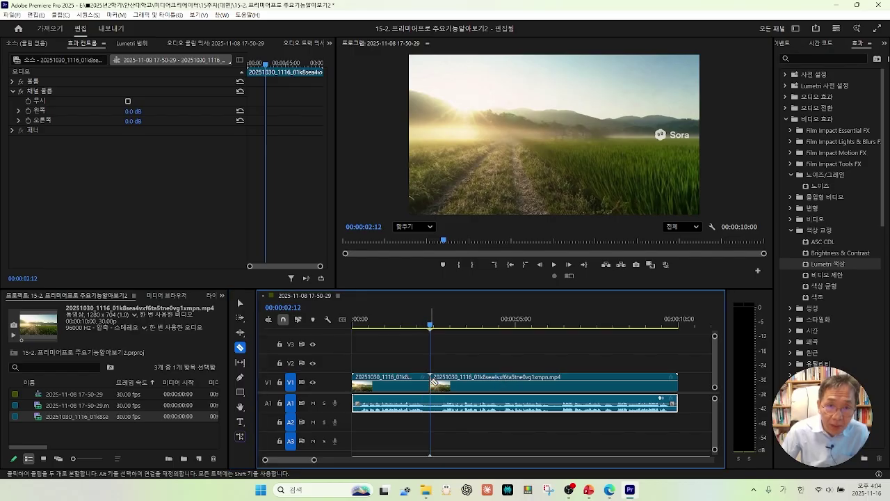
click(431, 403)
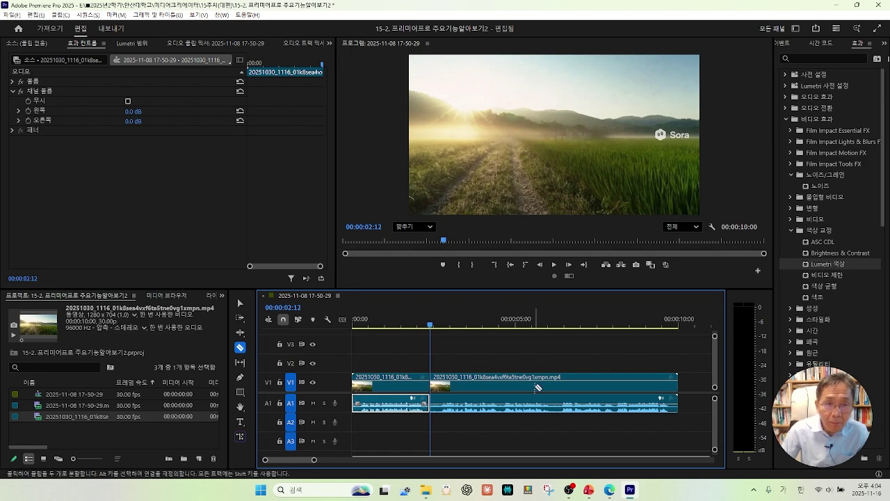
- Razor the remaining V1 video into three pieces, at about 4.7 and 6.5 seconds, and cut the A1 audio beneath it at several points
click(240, 304)
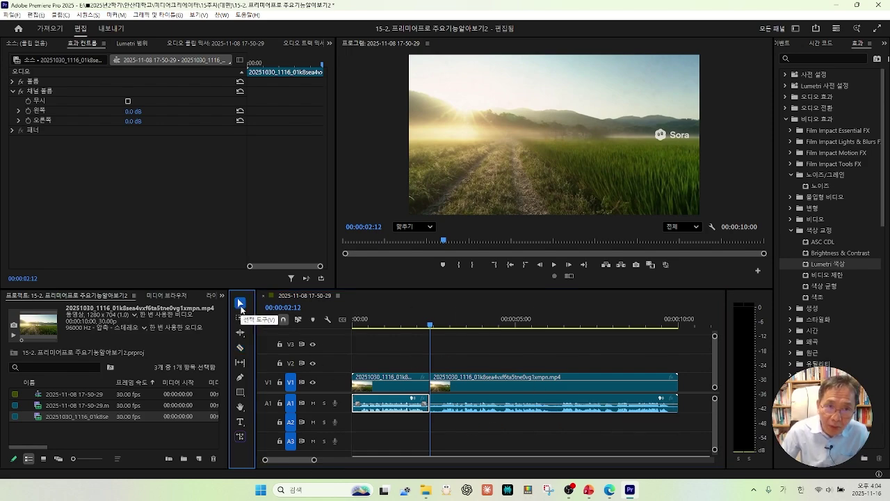
click(501, 331)
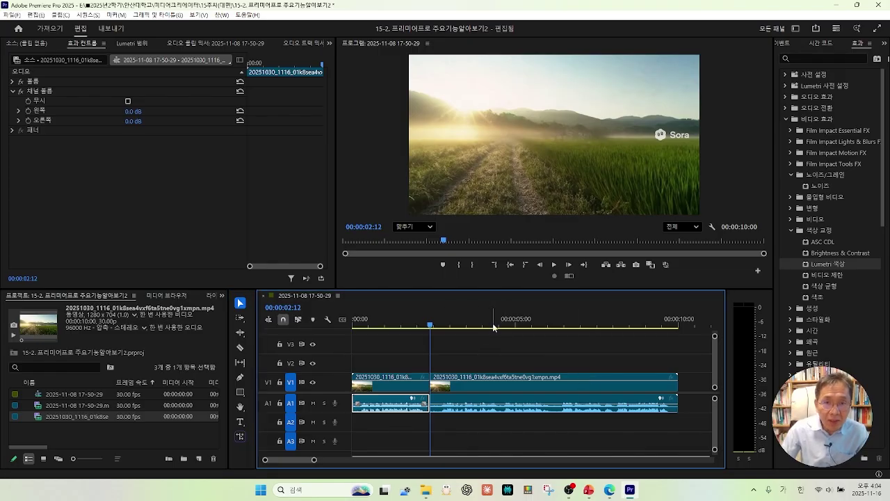
click(240, 348)
click(505, 384)
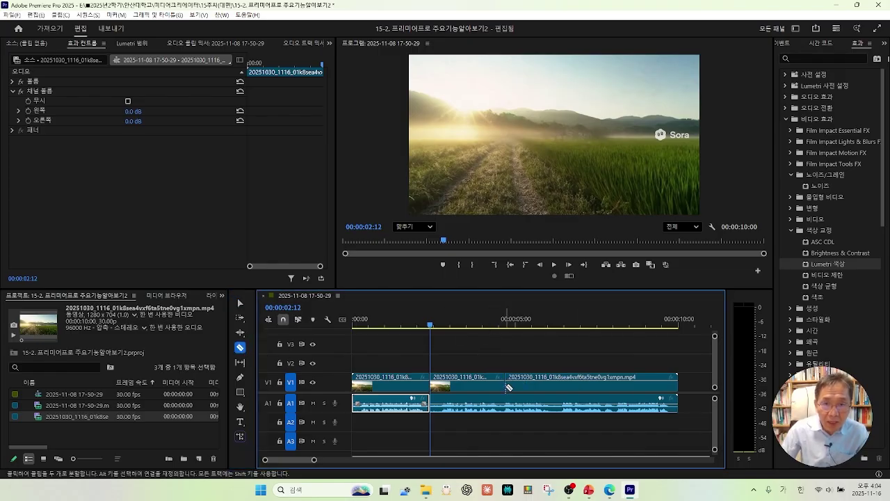
click(565, 389)
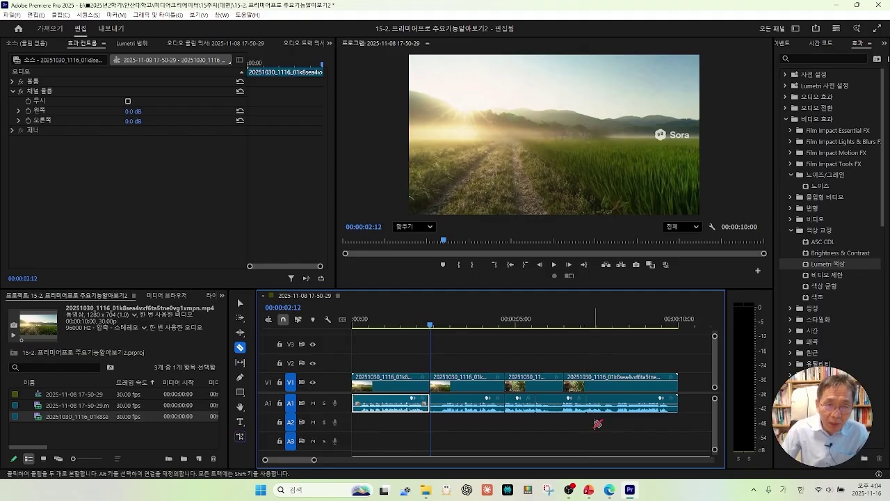
click(239, 303)
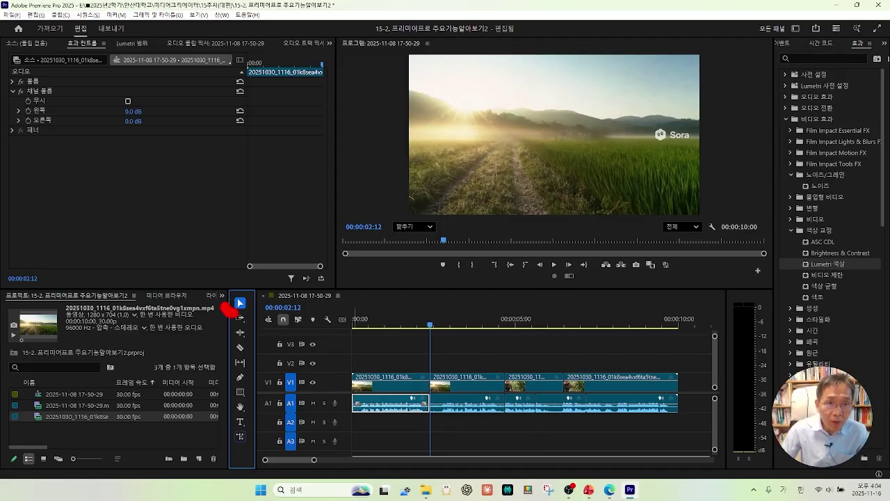
drag(230, 309, 250, 287)
mouse_move(250, 362)
mouse_down()
mouse_move(217, 351)
mouse_move(257, 340)
mouse_up()
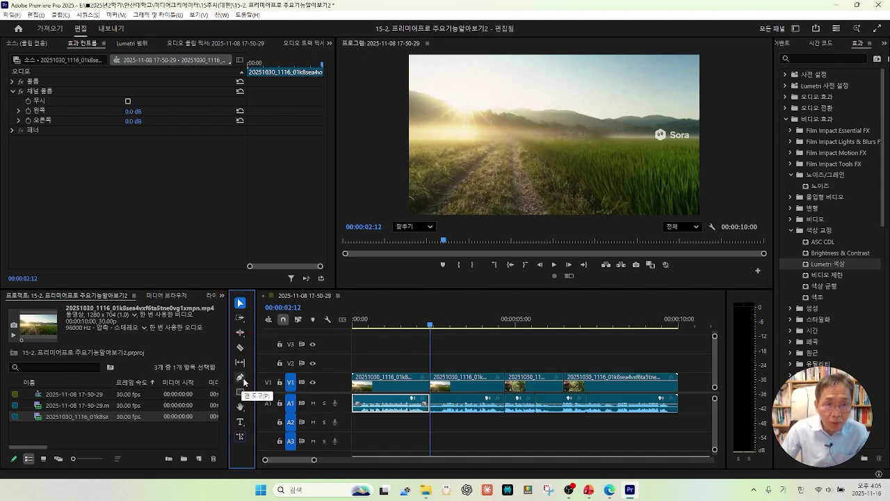
mouse_move(242, 394)
mouse_down()
mouse_move(217, 378)
mouse_move(264, 367)
mouse_up()
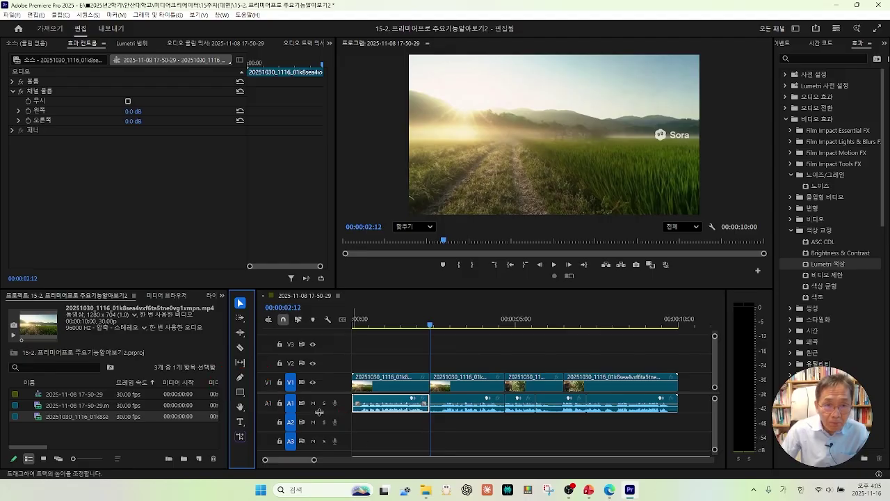
- Enlarge audio track A1 and replace all the cut pieces with the full 20251030_1116_01k8sea4vxf6ta5tne0vg1xmpn.mp4 clip at the sequence start
drag(319, 412, 319, 439)
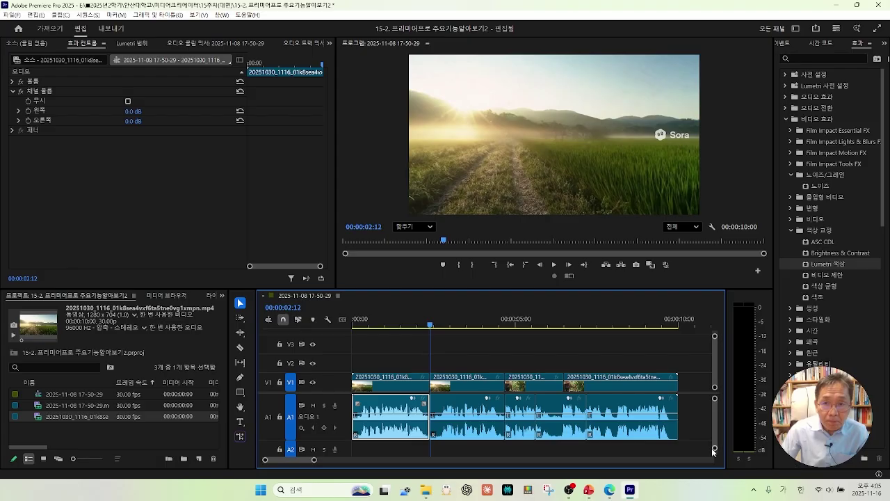
drag(668, 446, 383, 368)
key(Delete)
drag(99, 413, 348, 393)
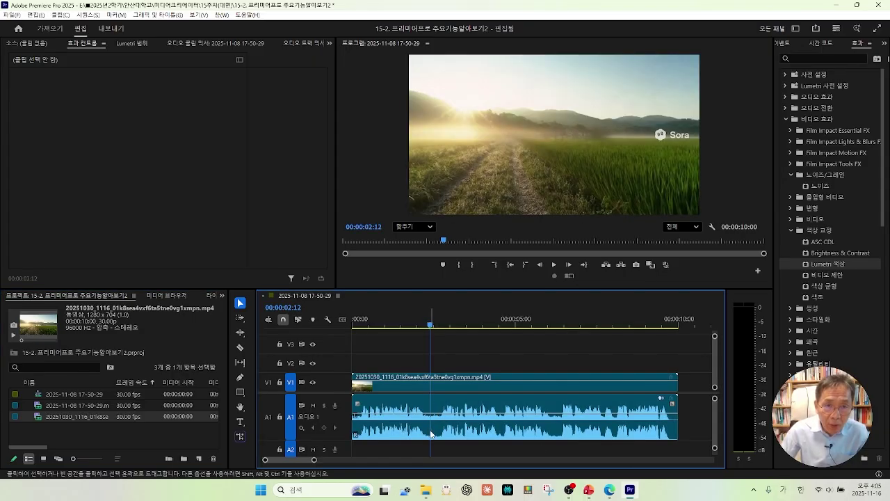
- Using the Pen tool, add volume keyframes to the A1 audio from 00:00:02:12, dipping the level, raising it near 6 seconds and lowering it again
click(240, 379)
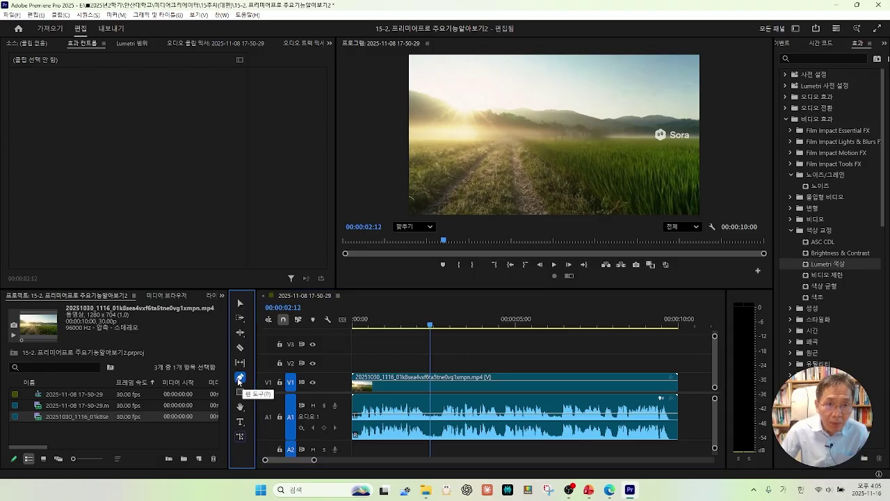
click(429, 416)
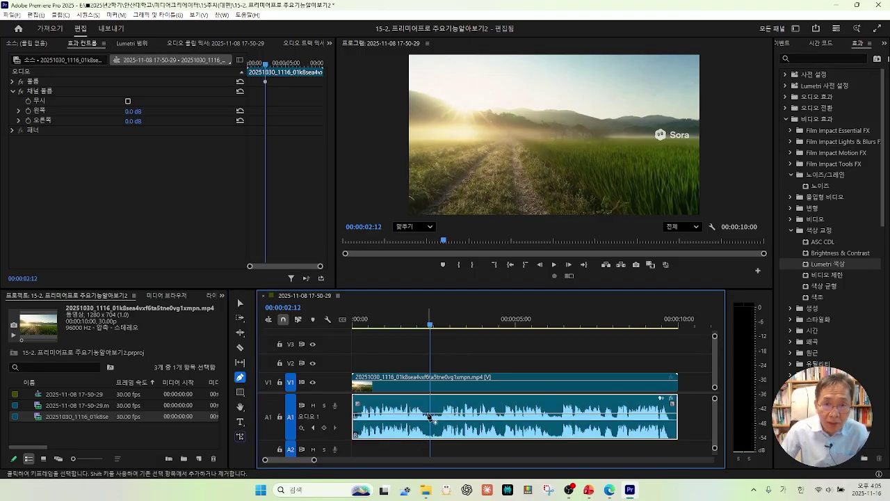
drag(489, 416, 489, 433)
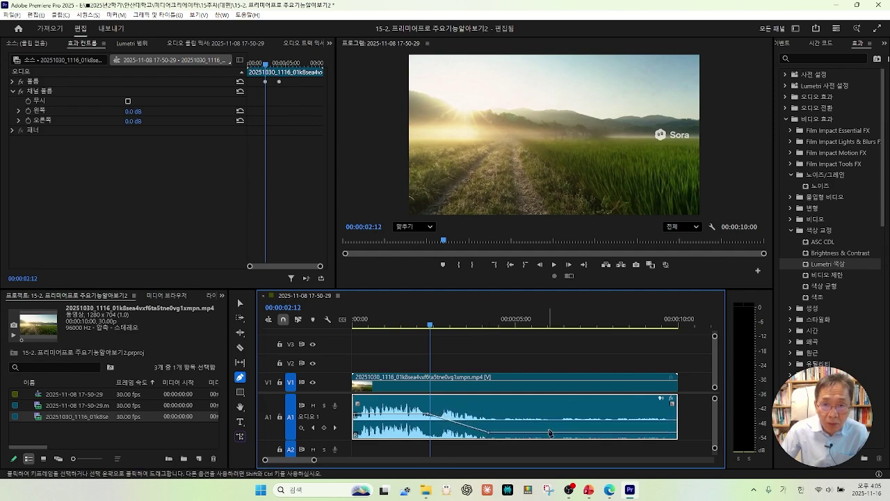
drag(549, 432, 599, 430)
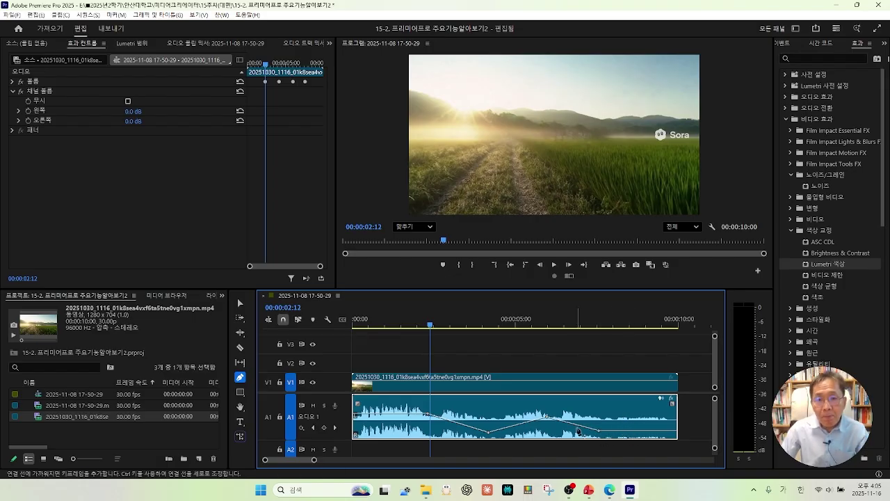
drag(515, 425, 459, 431)
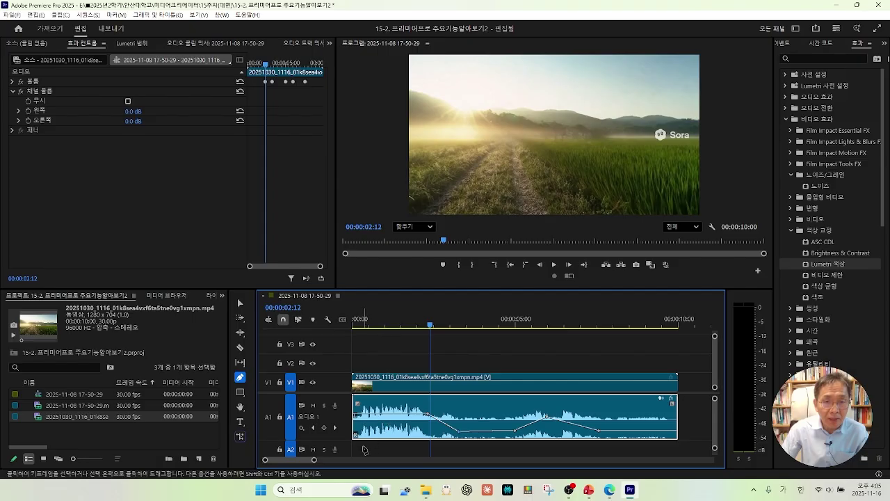
mouse_move(368, 449)
mouse_down()
mouse_move(338, 446)
mouse_move(356, 448)
mouse_up()
mouse_move(244, 402)
mouse_down()
mouse_move(221, 382)
mouse_move(245, 370)
mouse_move(244, 388)
mouse_up()
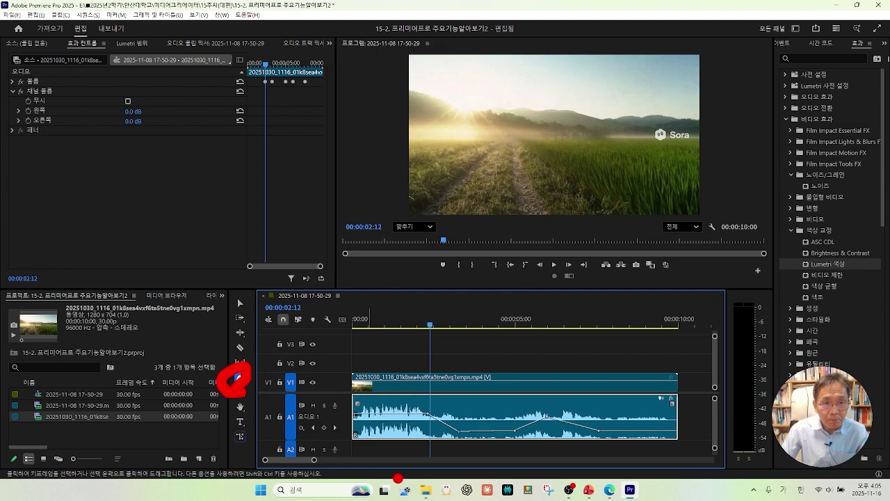
key(Escape)
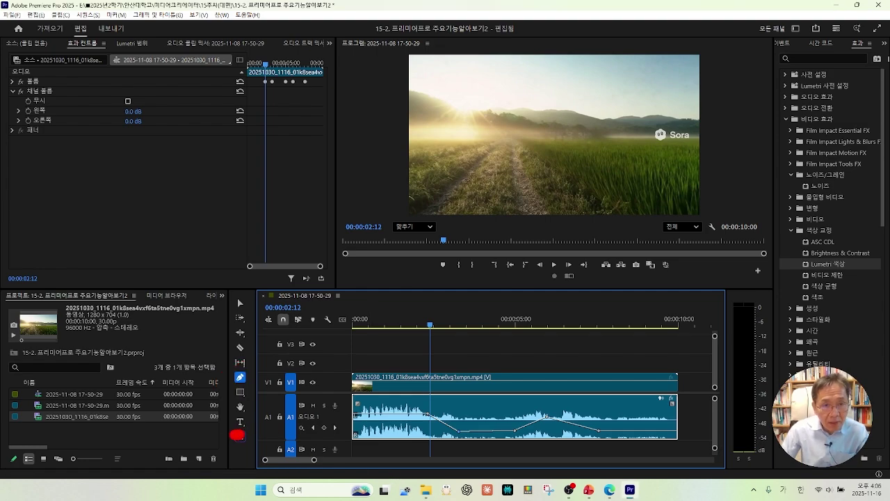
mouse_move(234, 432)
mouse_down()
mouse_move(227, 407)
mouse_move(243, 437)
mouse_up()
key(Escape)
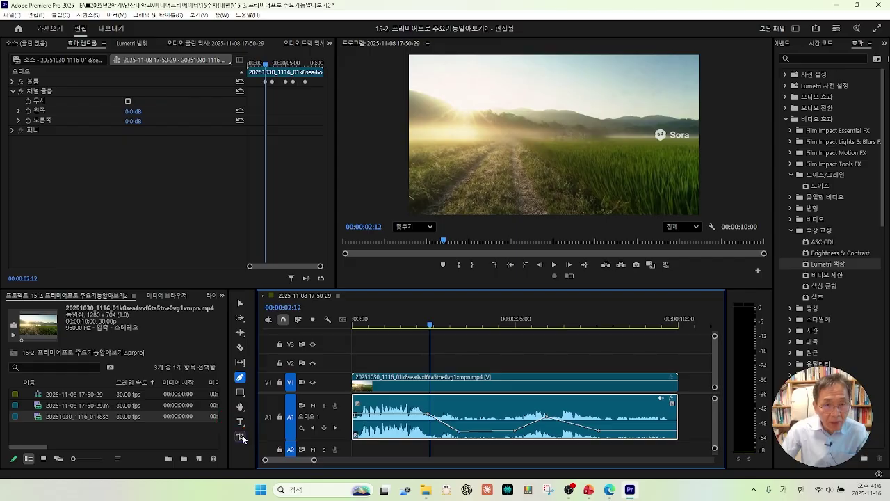
- Add the horizontal title "자막삽입" with the Type tool over the hills near the frame's centre at 00:00:02:12
click(240, 422)
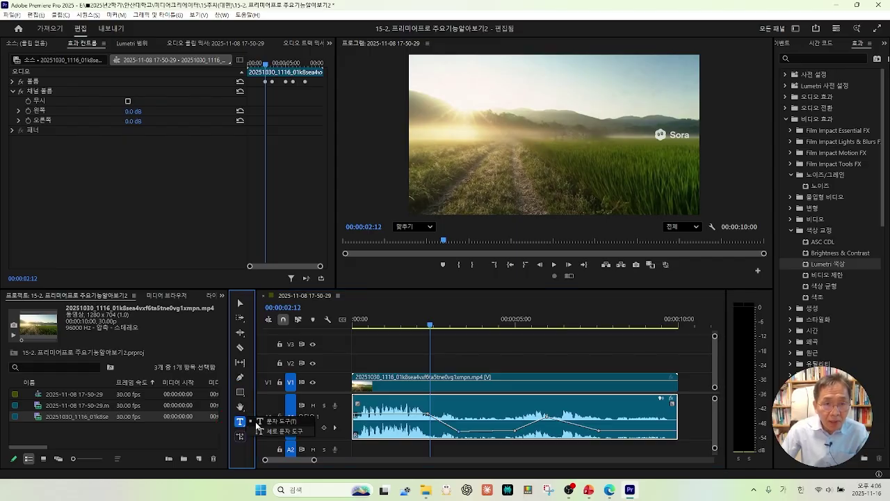
click(278, 423)
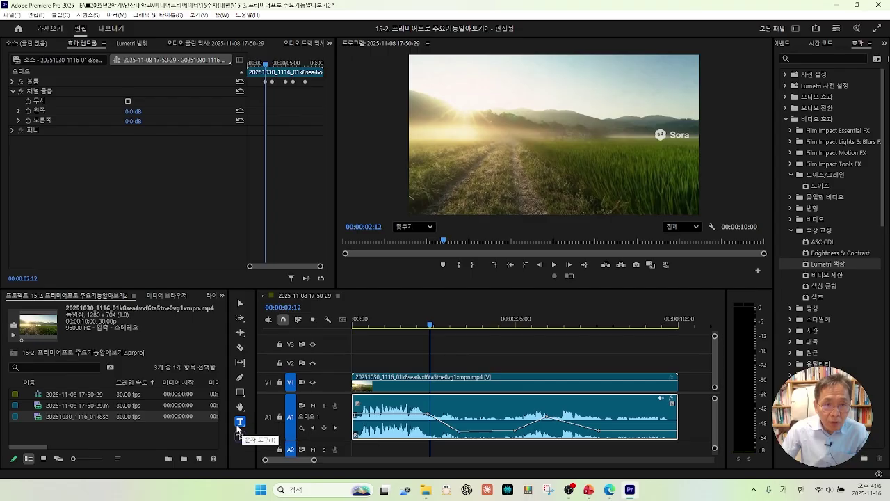
click(238, 424)
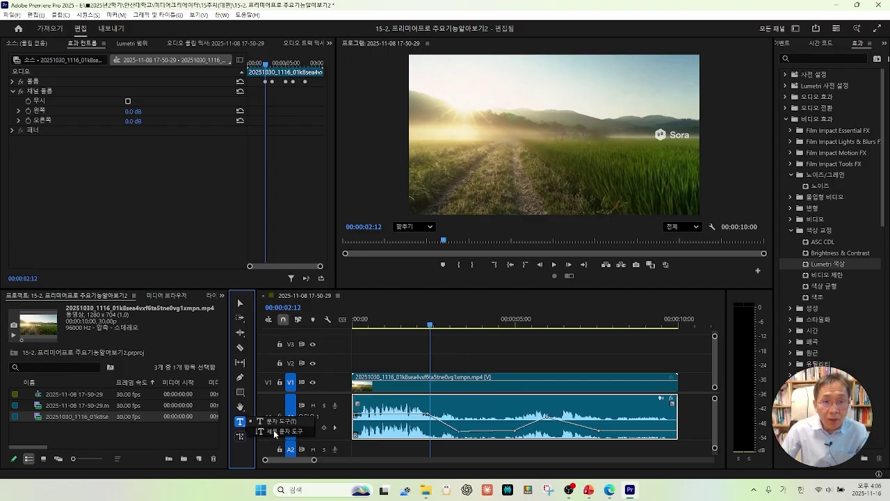
click(274, 430)
click(238, 426)
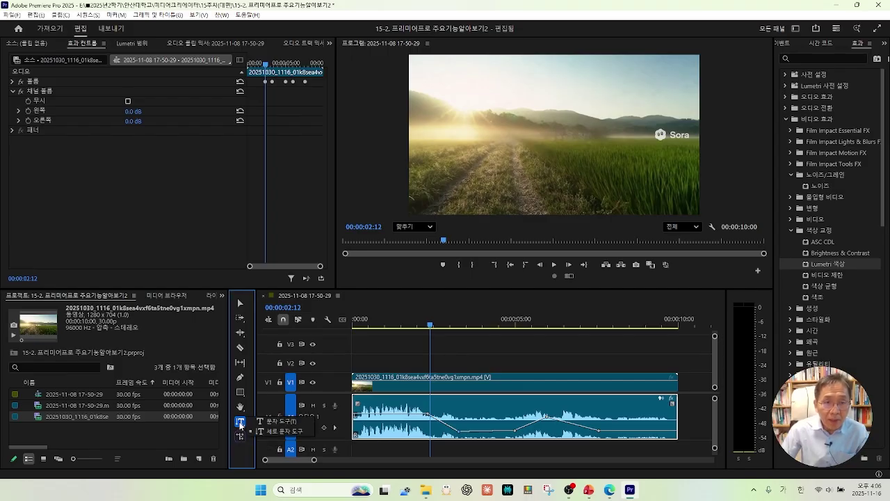
click(266, 423)
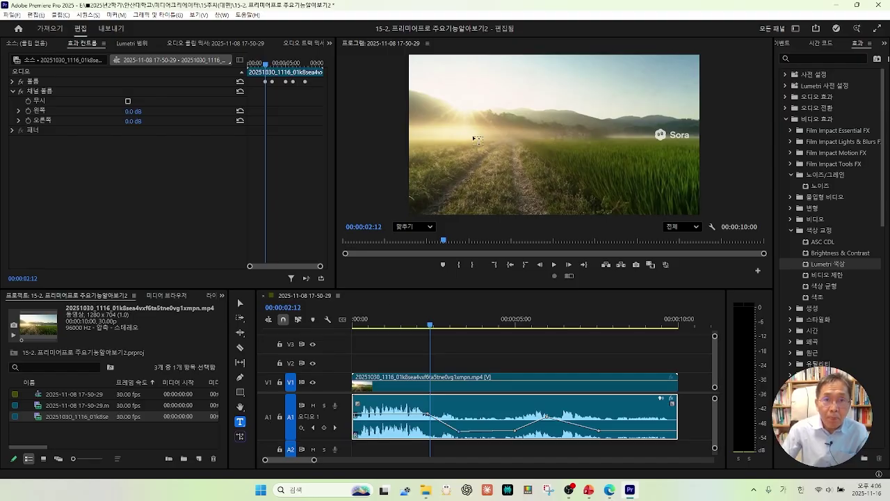
click(477, 139)
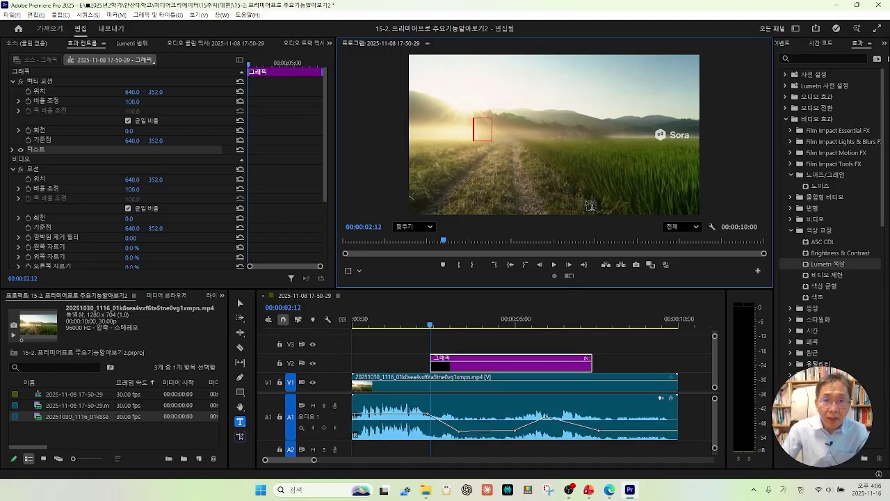
text(자)
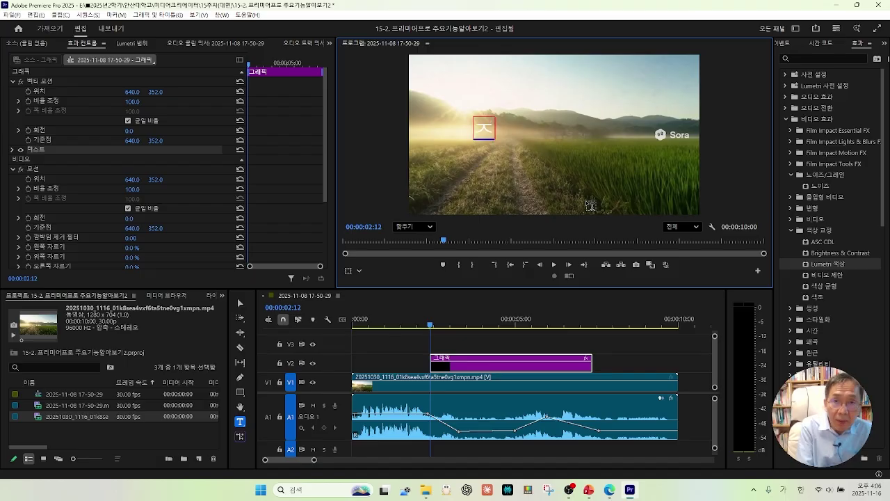
text(막)
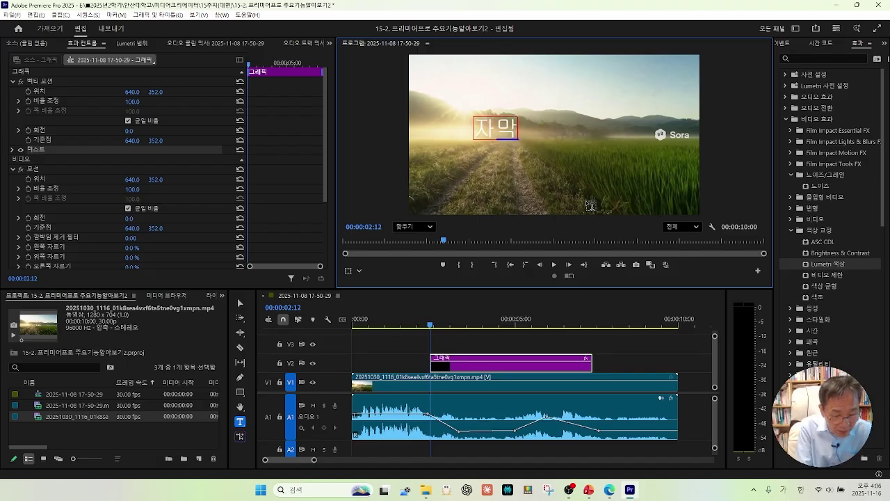
text(삽입)
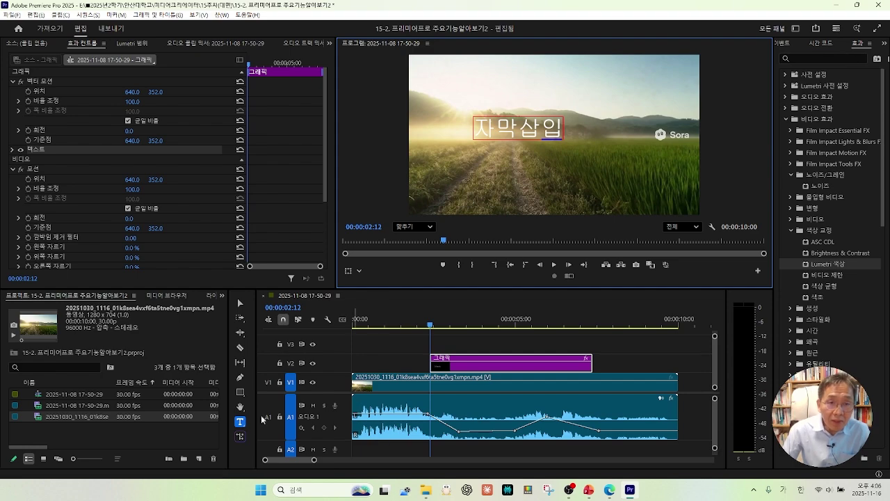
- Add the vertical title "자막삽입" with the Vertical Type tool, between the horizontal title and the Sora watermark
click(239, 430)
click(239, 430)
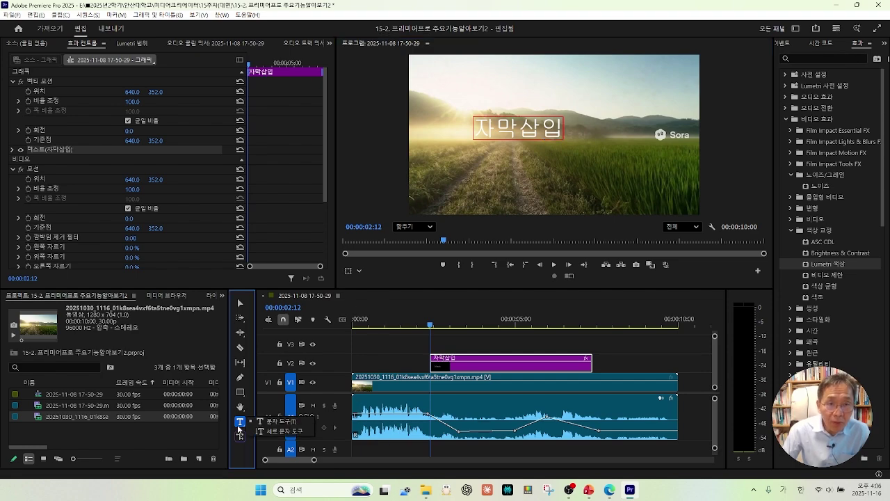
click(286, 435)
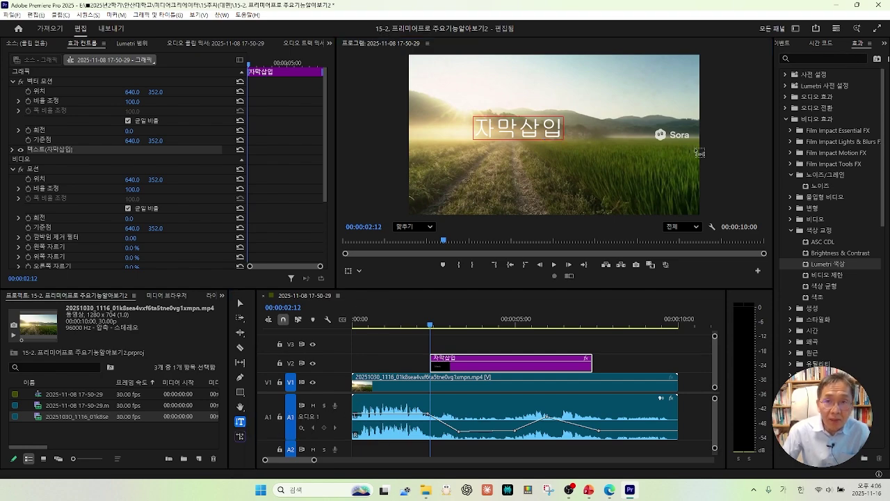
click(596, 116)
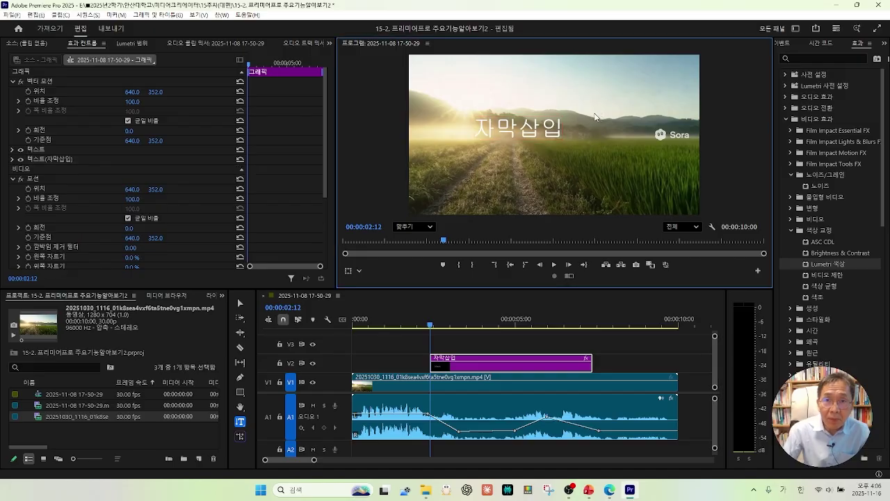
text(자막)
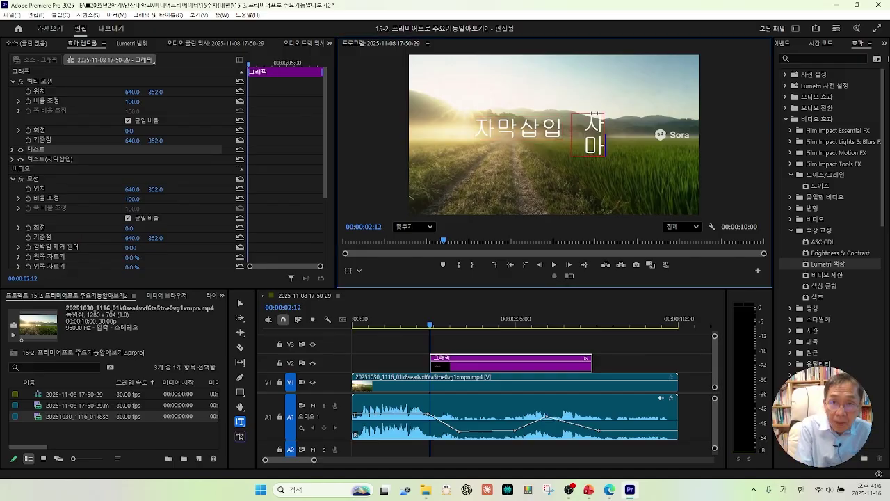
text(삽입)
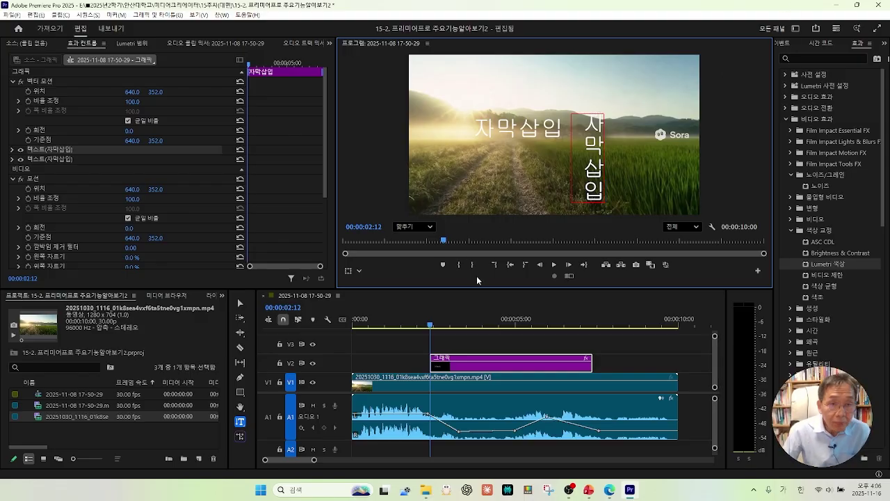
click(240, 317)
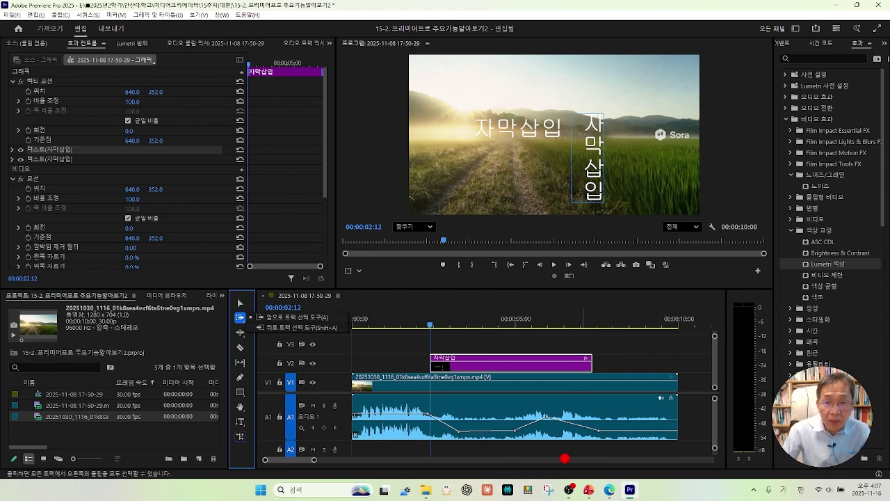
mouse_move(566, 461)
mouse_down()
mouse_move(406, 453)
mouse_move(358, 387)
mouse_move(431, 334)
mouse_move(553, 318)
mouse_move(672, 374)
mouse_move(704, 435)
mouse_move(615, 483)
mouse_move(456, 471)
mouse_up()
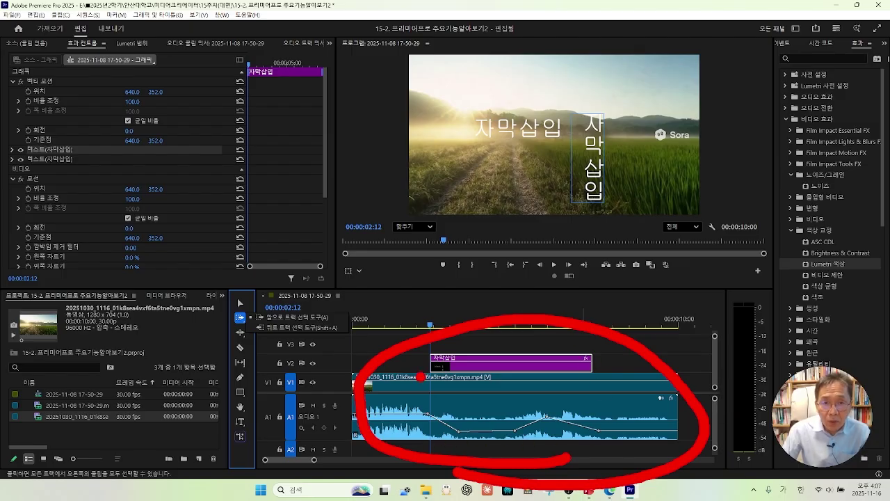
mouse_move(421, 377)
mouse_down()
mouse_move(422, 398)
mouse_move(434, 398)
mouse_up()
mouse_move(455, 377)
mouse_down()
mouse_move(457, 394)
mouse_move(486, 398)
mouse_move(560, 447)
mouse_up()
drag(595, 400, 604, 453)
drag(627, 402, 639, 445)
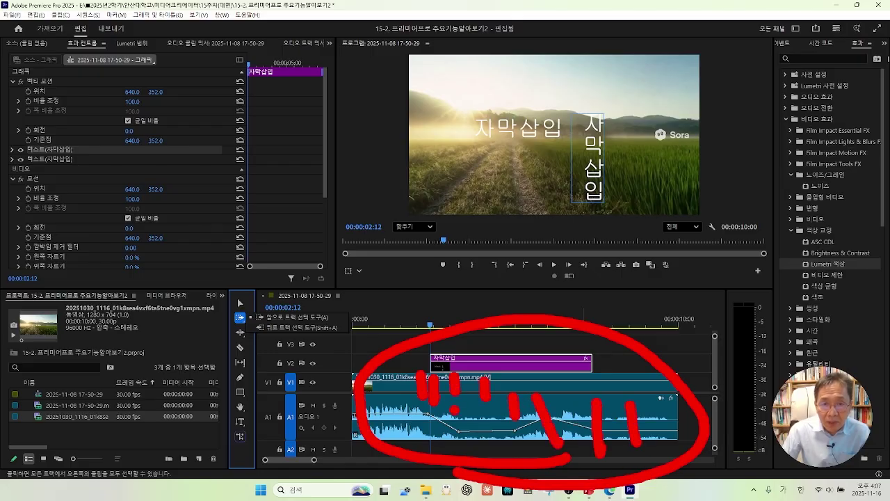
mouse_move(474, 434)
mouse_down()
mouse_move(480, 452)
mouse_move(370, 376)
mouse_move(449, 470)
mouse_up()
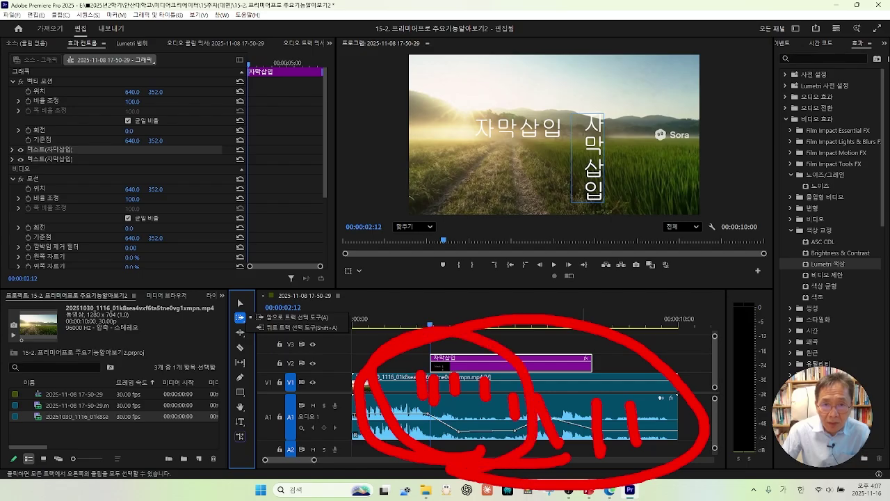
mouse_move(650, 448)
mouse_down()
mouse_move(646, 349)
mouse_move(690, 412)
mouse_move(654, 446)
mouse_up()
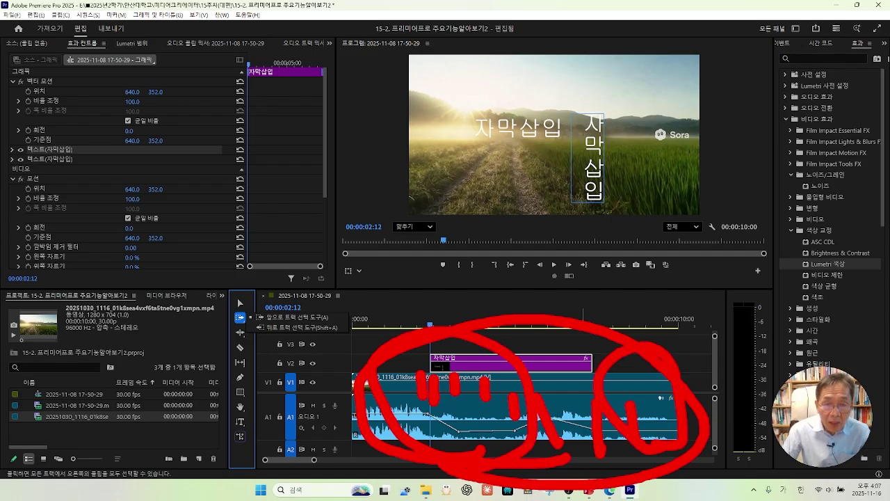
key(Escape)
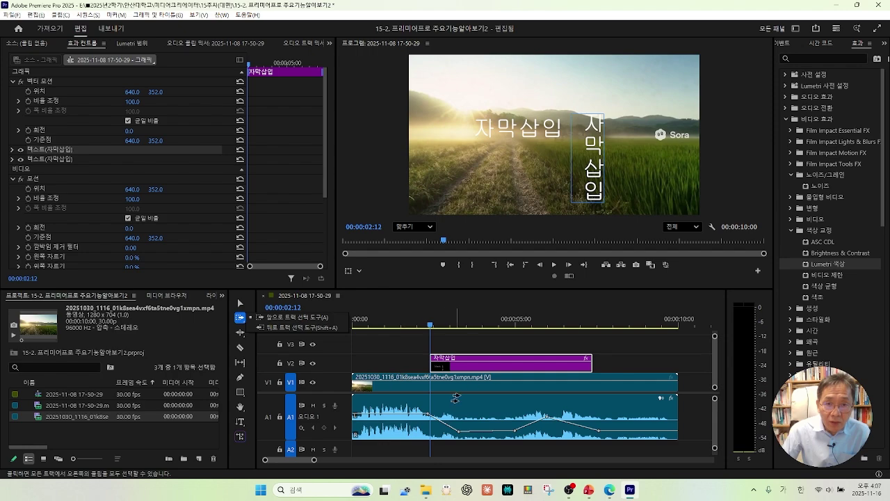
- Cut the V1 clip near 1.3 and 8 seconds and the A1 audio near 1.5, 3.3 and 6.6 seconds with the Razor tool
click(241, 348)
click(394, 381)
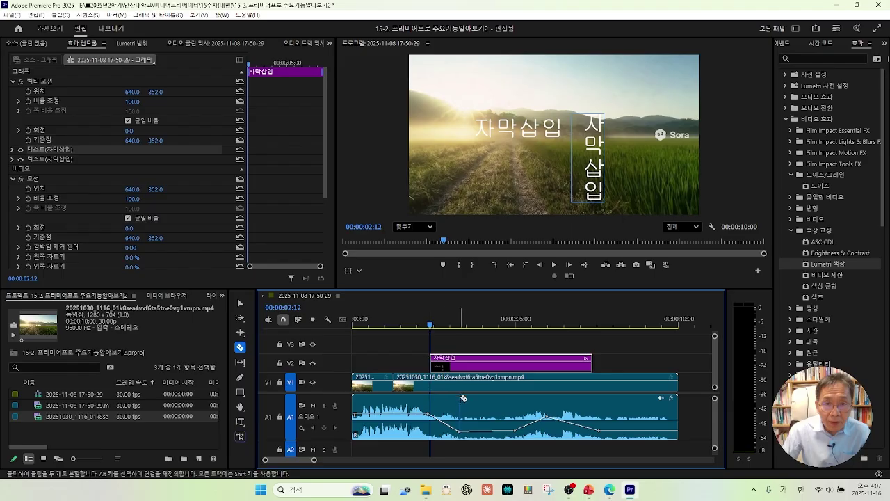
click(461, 398)
click(401, 415)
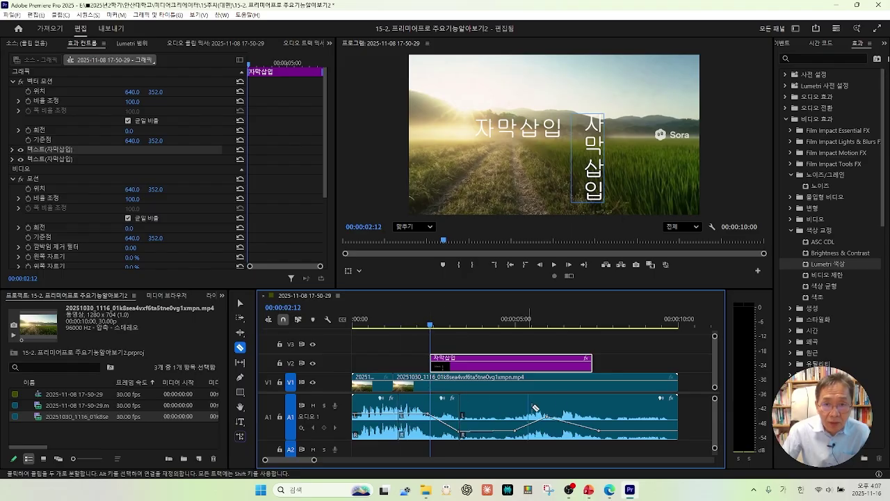
click(569, 411)
click(612, 381)
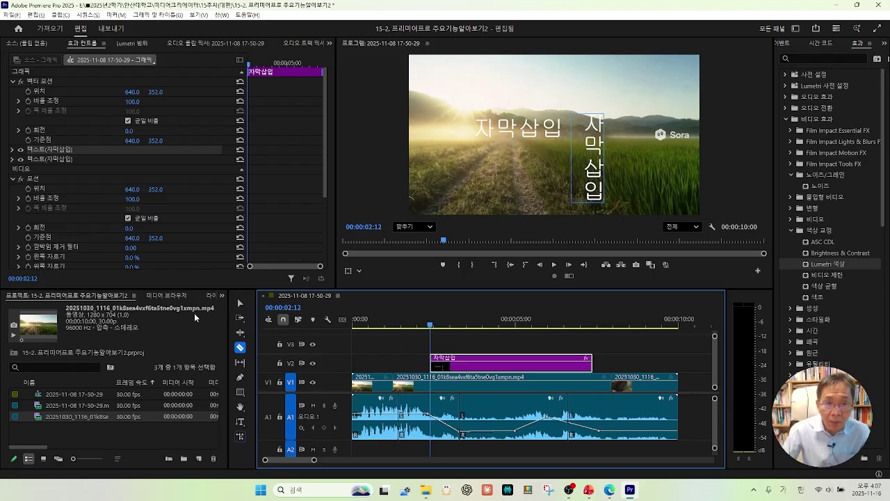
- Select all clip pieces from the second V1 and A1 pieces onward with the Track Select Forward tool
click(239, 304)
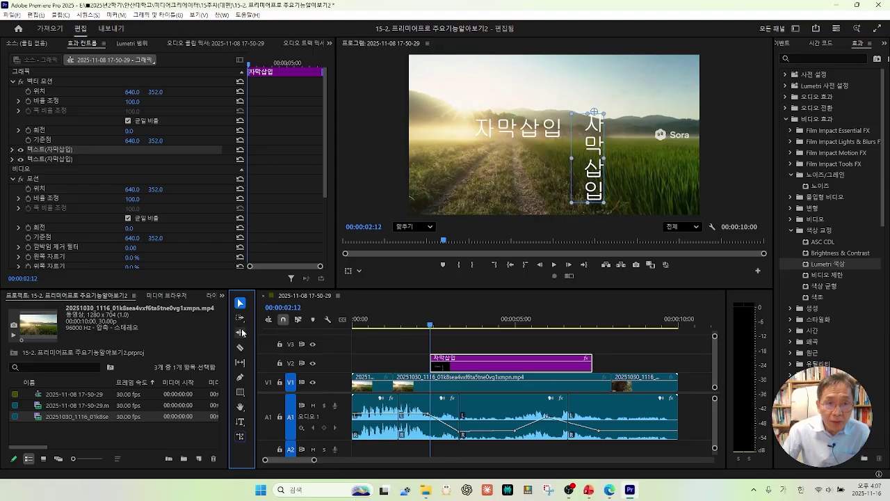
click(238, 319)
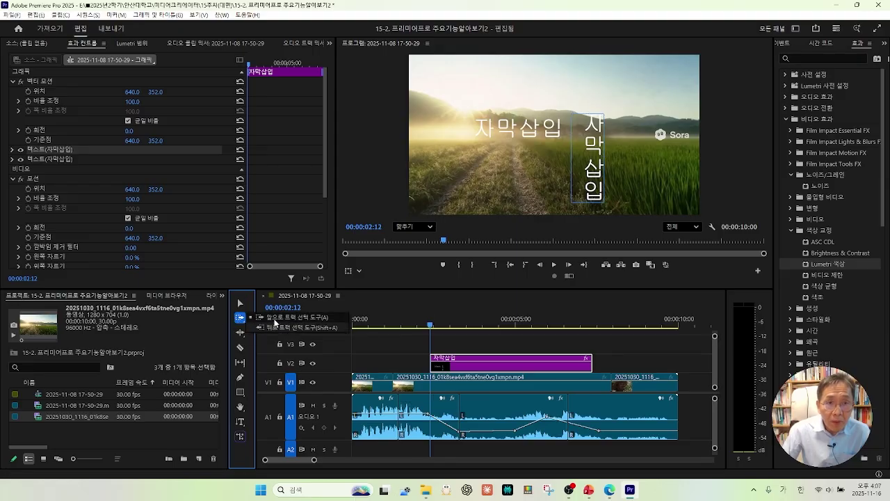
click(275, 321)
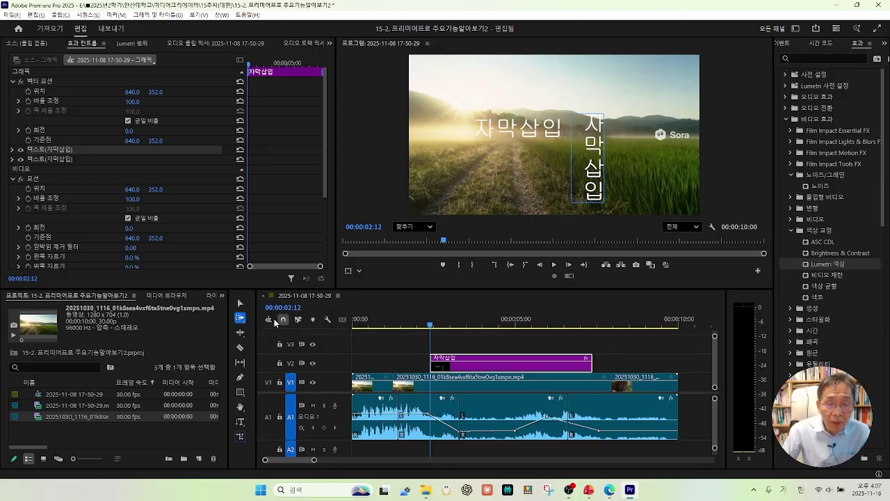
click(437, 387)
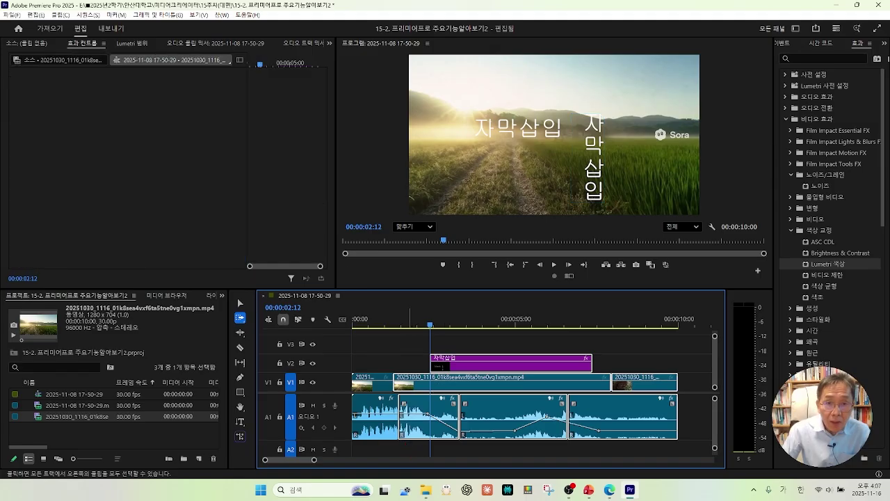
mouse_move(415, 456)
mouse_down()
mouse_move(374, 363)
mouse_move(622, 356)
mouse_move(673, 369)
mouse_move(699, 408)
mouse_move(678, 426)
mouse_up()
mouse_move(464, 437)
mouse_down()
mouse_move(411, 457)
mouse_move(772, 417)
mouse_move(571, 351)
mouse_move(409, 351)
mouse_up()
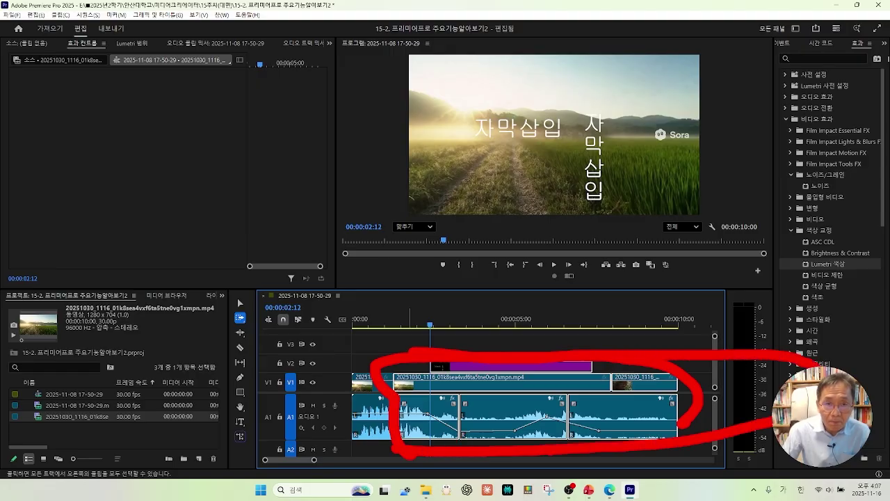
key(Escape)
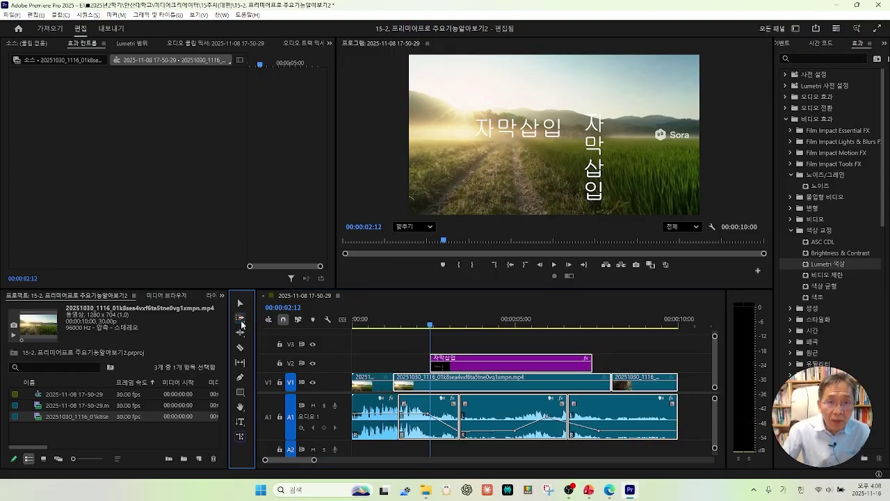
- Select all clip pieces before the last V1 and A1 pieces with the Track Select Backward tool, and clear the selection
click(265, 328)
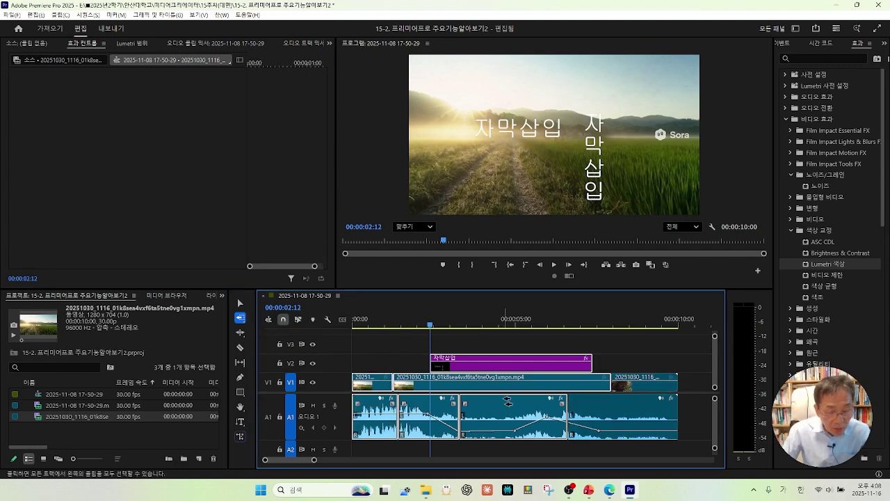
mouse_move(516, 459)
mouse_down()
mouse_move(435, 459)
mouse_move(320, 424)
mouse_move(368, 337)
mouse_move(465, 313)
mouse_move(524, 410)
mouse_move(485, 472)
mouse_up()
mouse_move(672, 359)
mouse_down()
mouse_move(654, 384)
mouse_move(649, 364)
mouse_move(665, 384)
mouse_move(637, 430)
mouse_move(631, 411)
mouse_move(675, 437)
mouse_up()
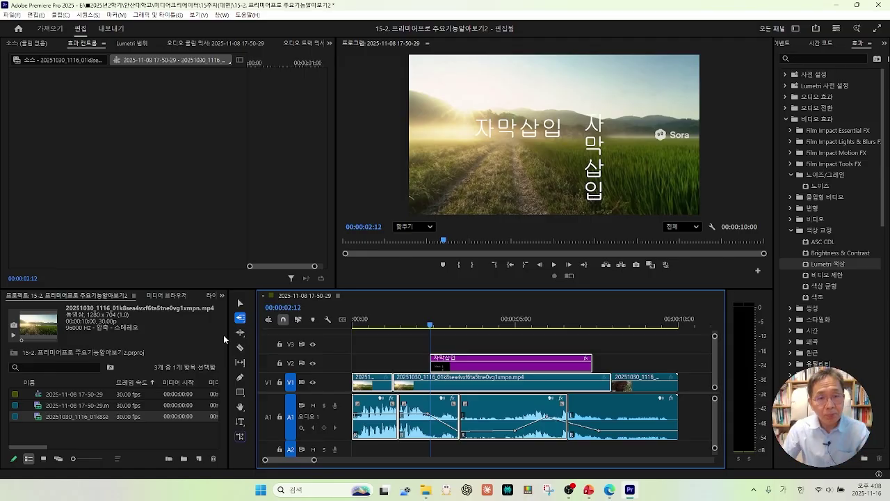
click(351, 353)
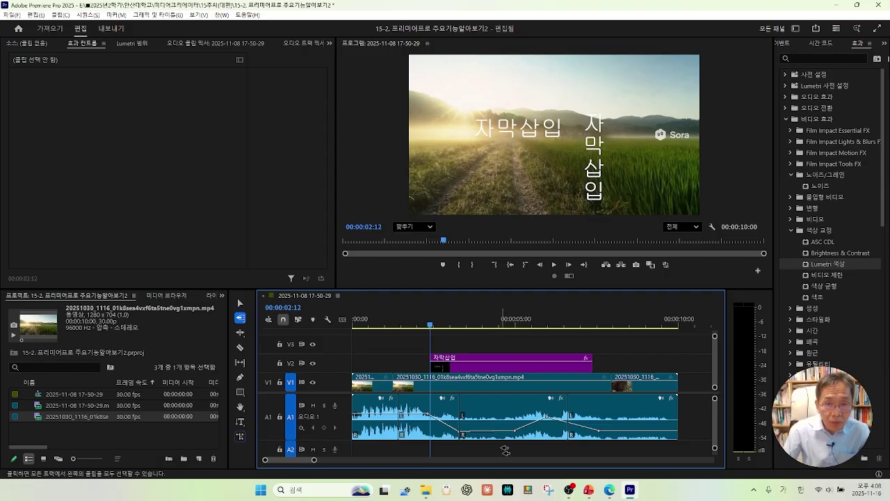
- Delete all the cut audio pieces from track A1, keeping the V1 pieces and the V2 title
click(240, 303)
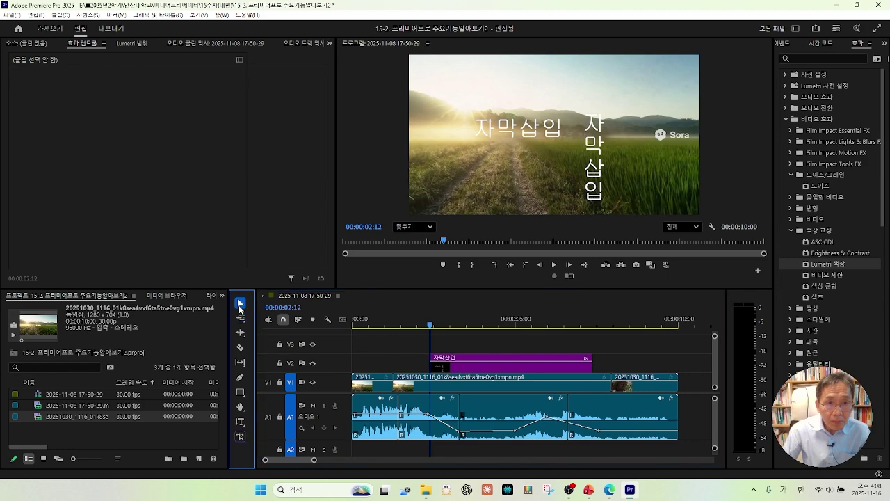
drag(662, 446, 350, 405)
key(Delete)
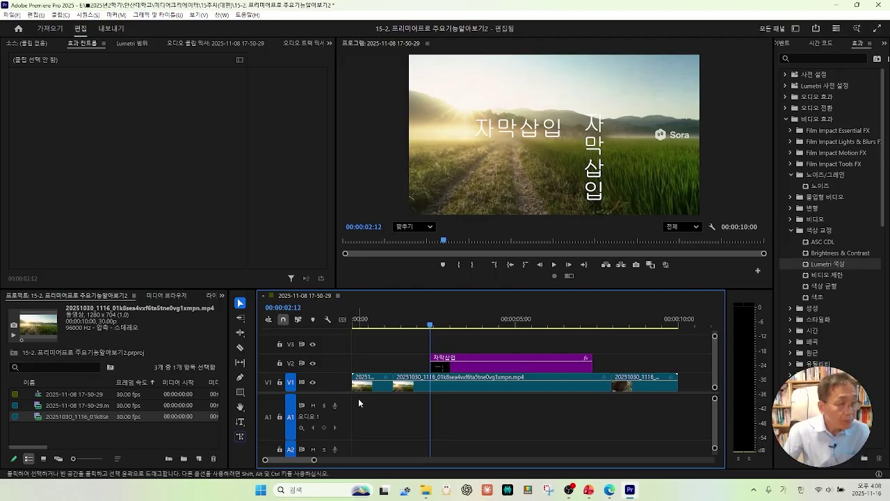
- Import the music file Silent Night - The Soundlings (1) from the 15주차(대면) folder into the project
double_click(115, 432)
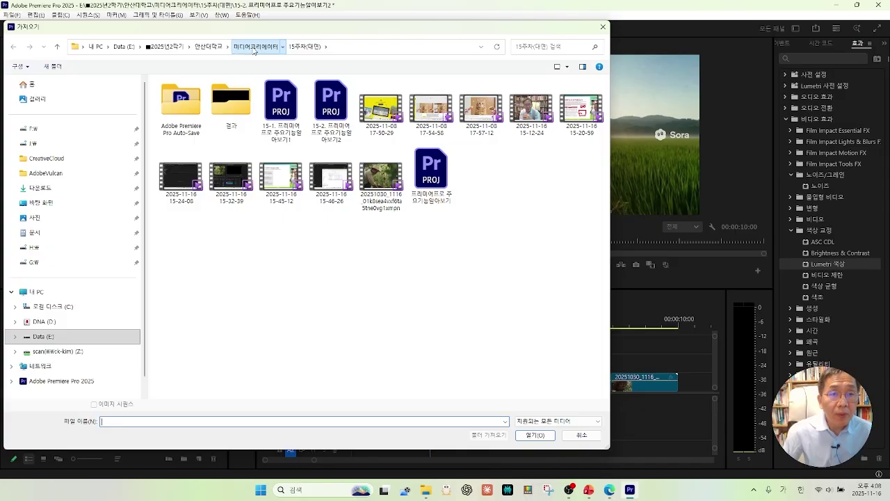
click(255, 46)
click(191, 175)
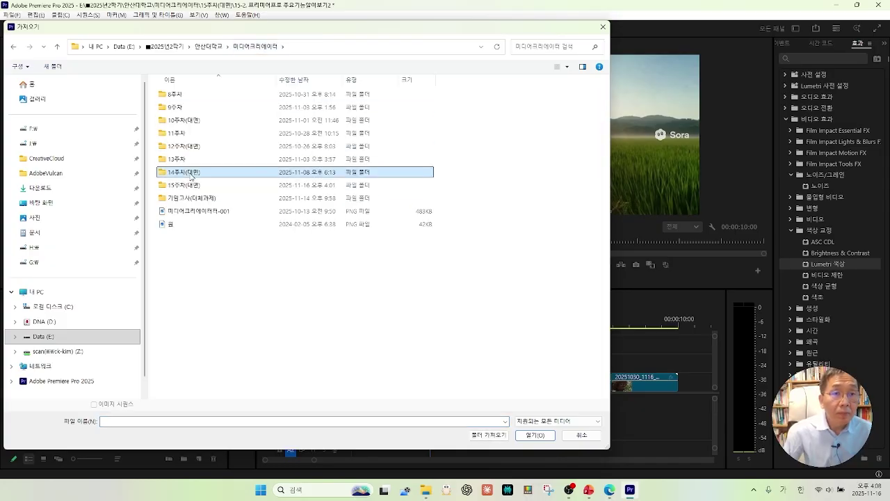
double_click(191, 176)
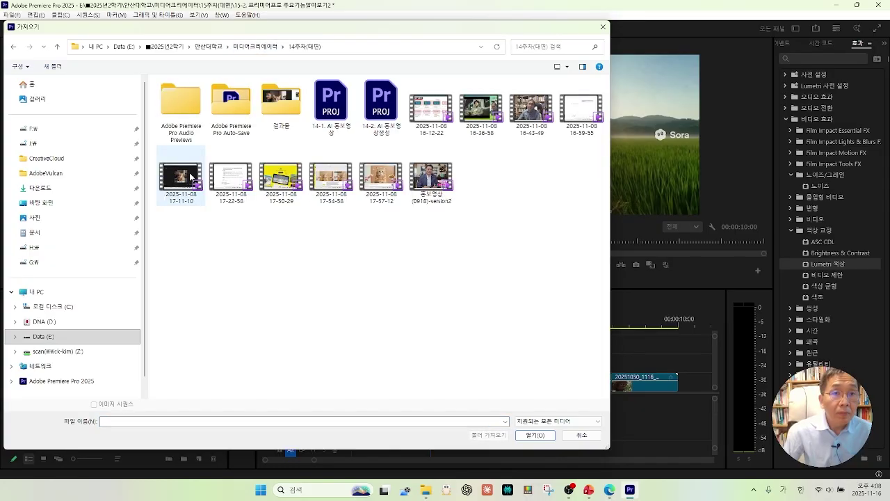
click(265, 50)
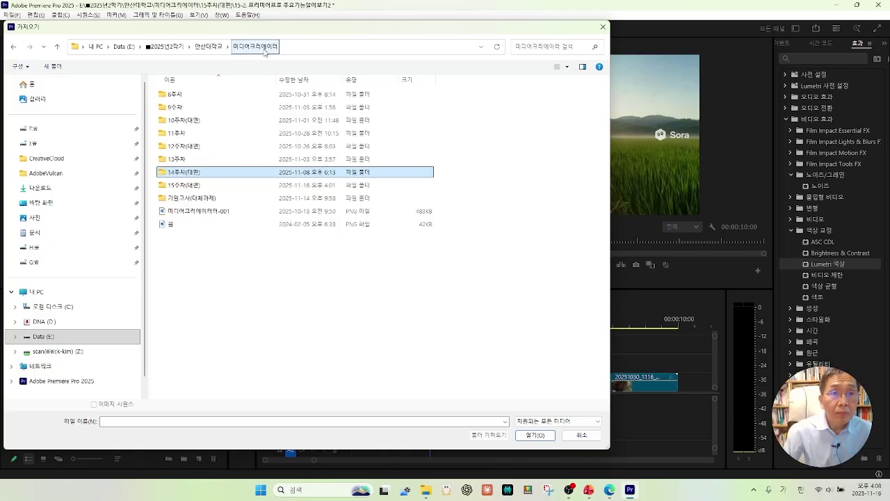
click(179, 159)
key(Return)
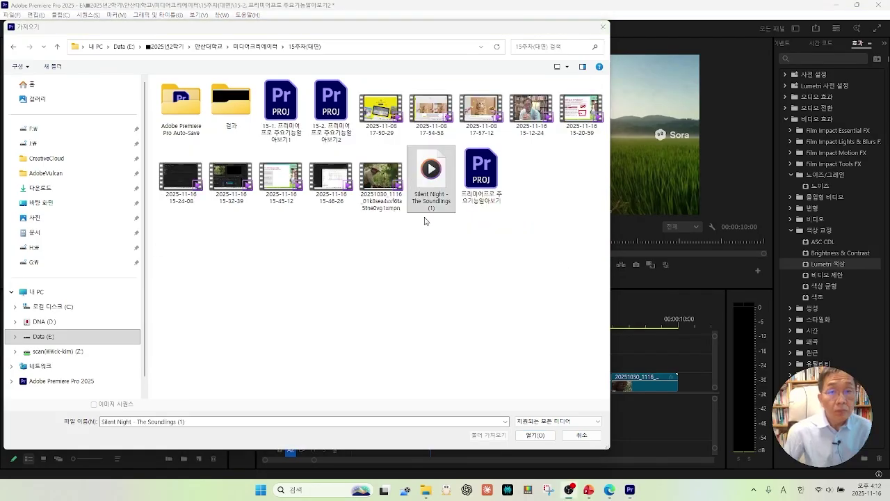
click(536, 437)
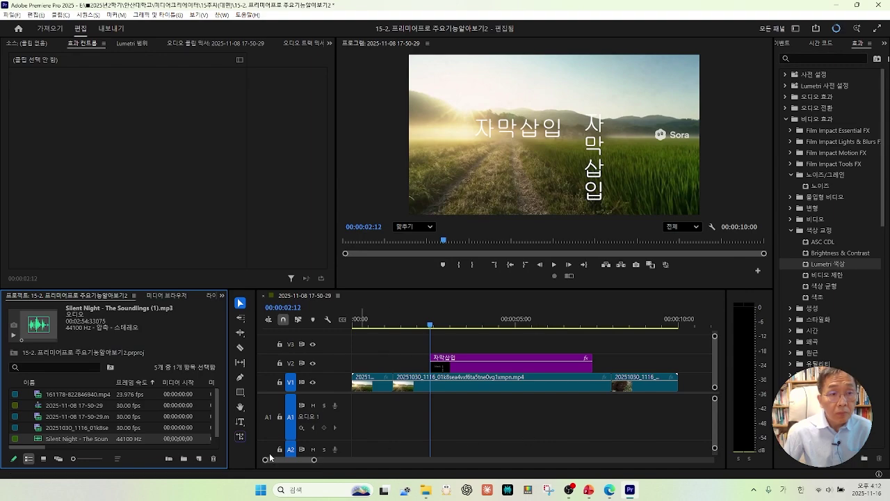
- Place Silent Night - The Soundlings (1).mp3 on A1 at the sequence start and play back part of the sequence
drag(334, 434, 333, 423)
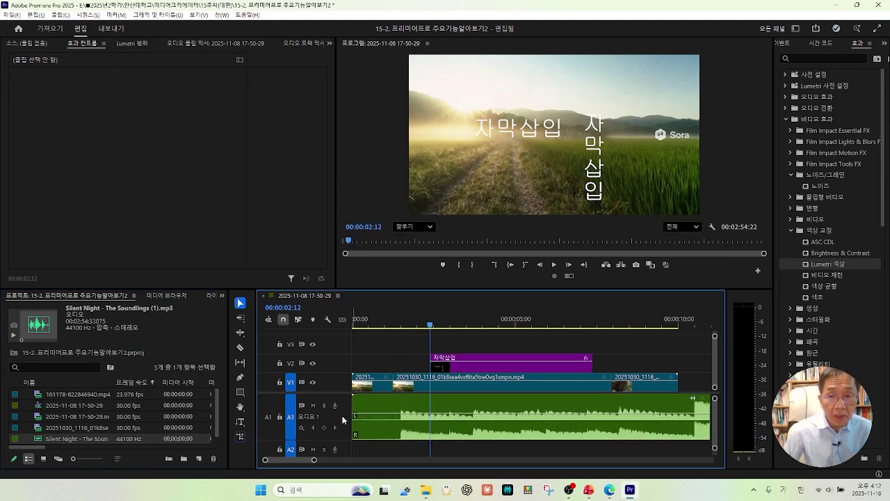
click(403, 325)
key(space)
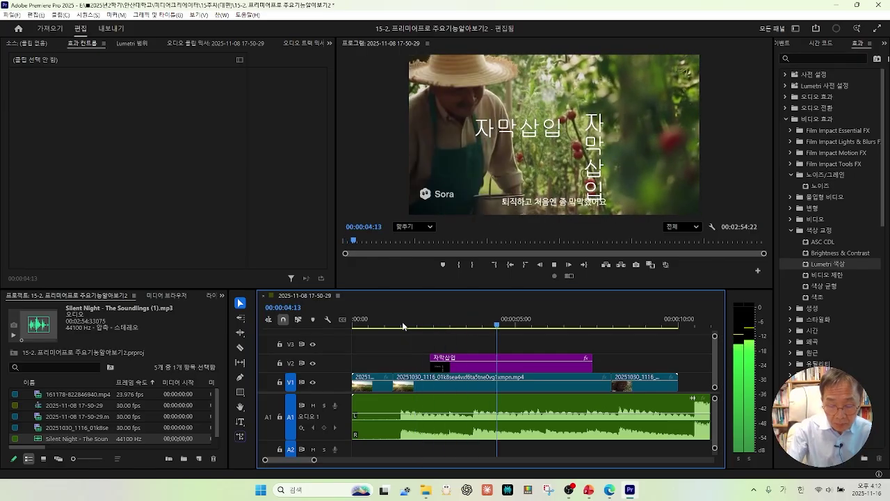
key(space)
- Extend the V2 title clip "자막삽입" so it ends at about 47 seconds
key(backslash)
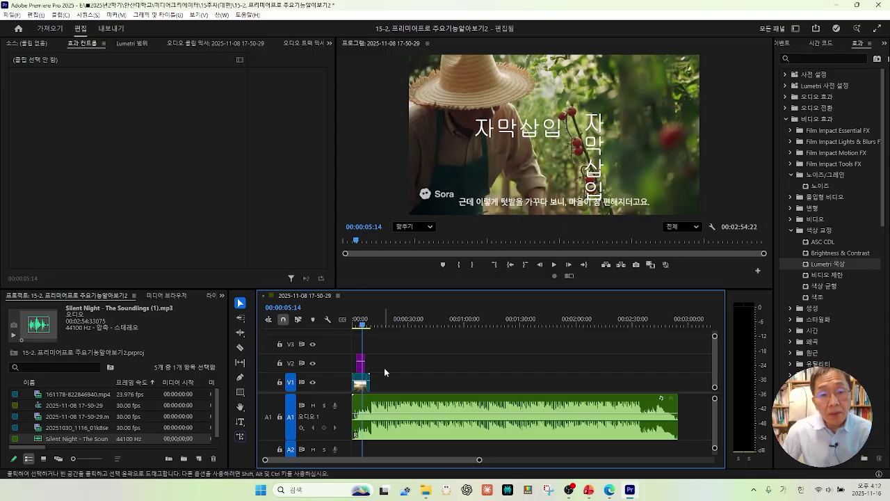
drag(479, 463, 431, 464)
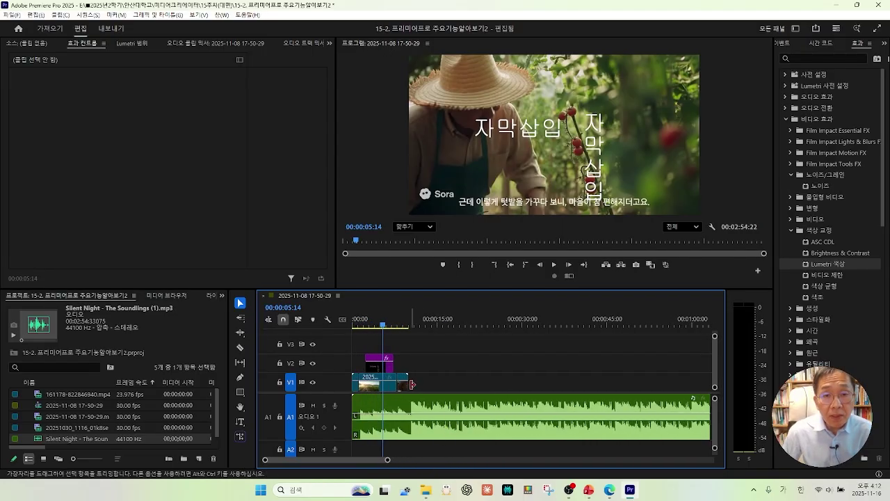
drag(391, 365, 619, 358)
click(467, 367)
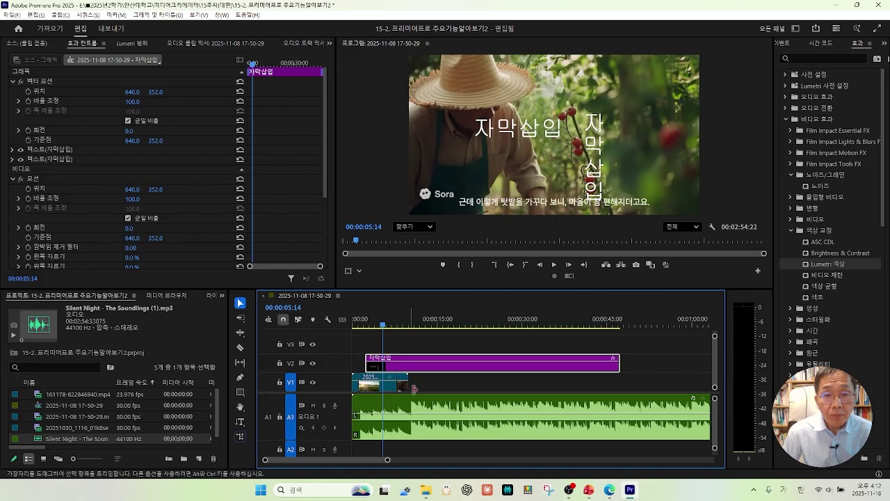
- Add 161178-822846940.mp4 to V2 and A2 starting where the V1 clips end, and move the playhead to its end at 00:00:50:20
click(64, 420)
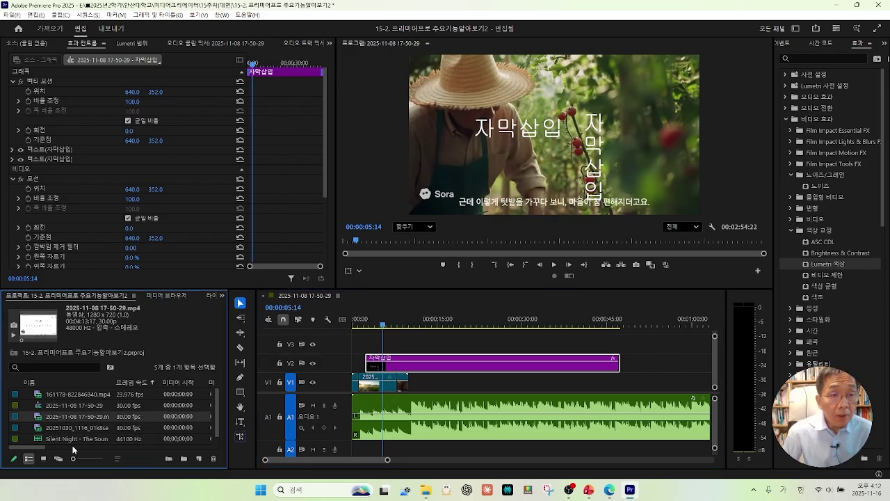
click(61, 394)
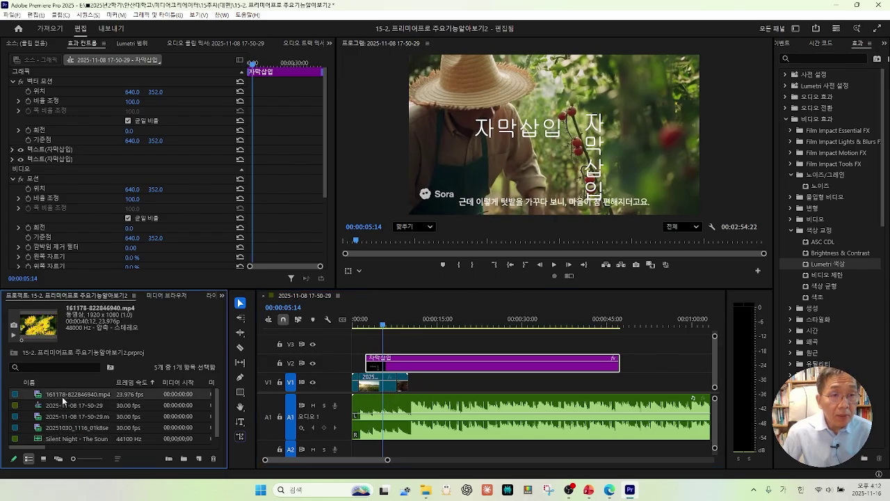
drag(81, 394, 414, 366)
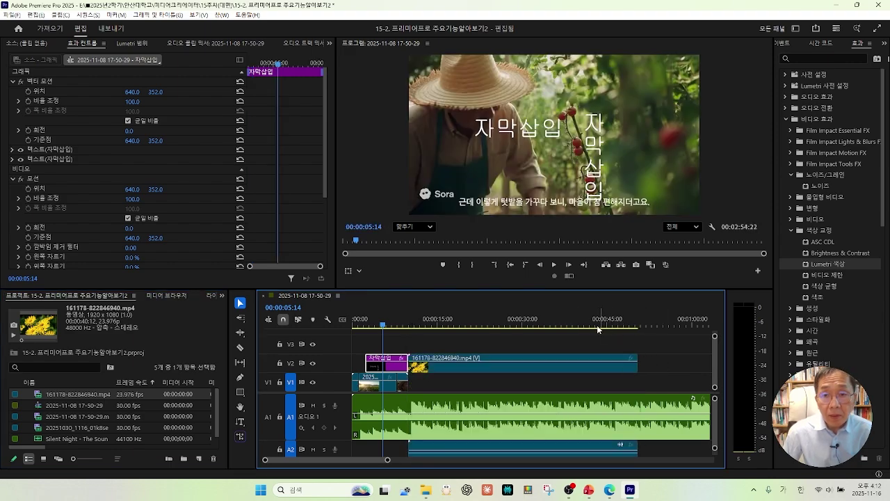
drag(579, 325, 641, 335)
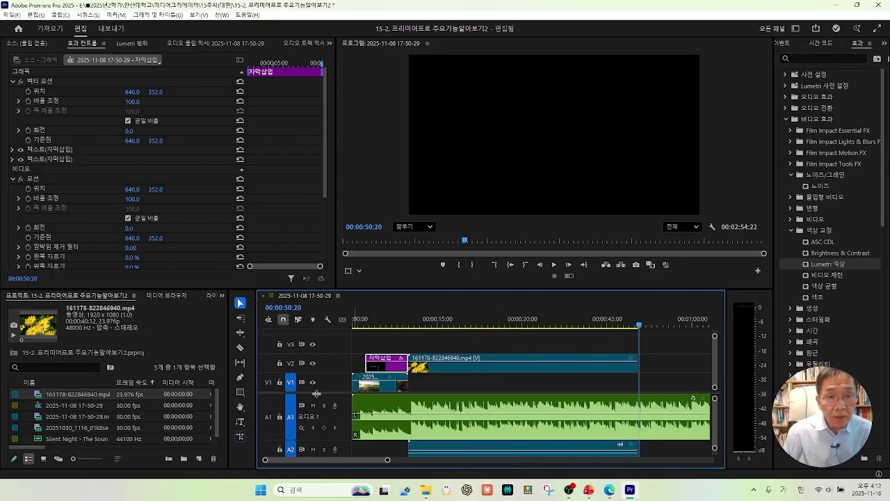
- Cut the A1 music clip at the playhead, 00:00:50:20, with the Razor tool and delete the part after the cut
click(241, 348)
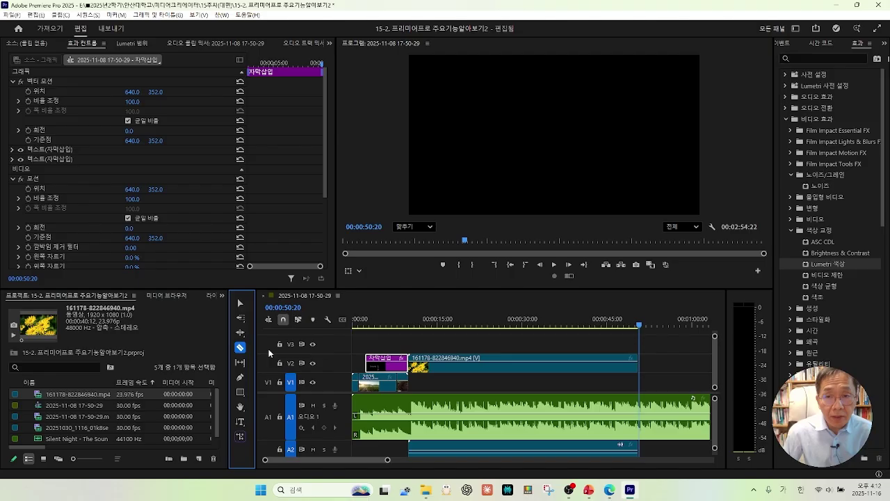
click(240, 303)
click(682, 406)
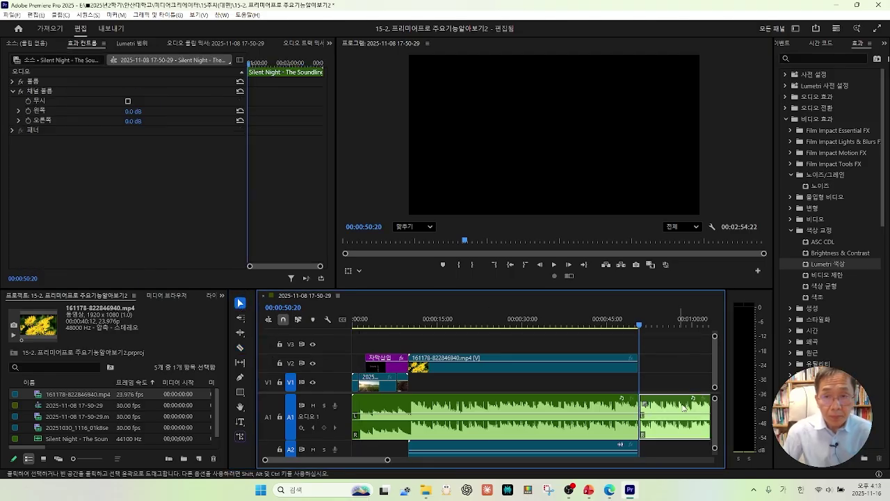
key(Delete)
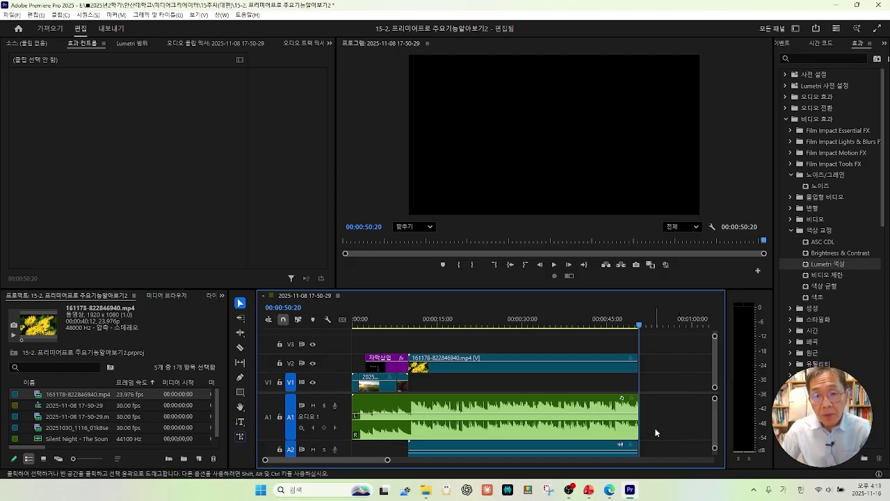
- Fade out the A1 music using Pen tool volume keyframes at about 40 seconds and at the clip's end, lowering the last one
click(239, 382)
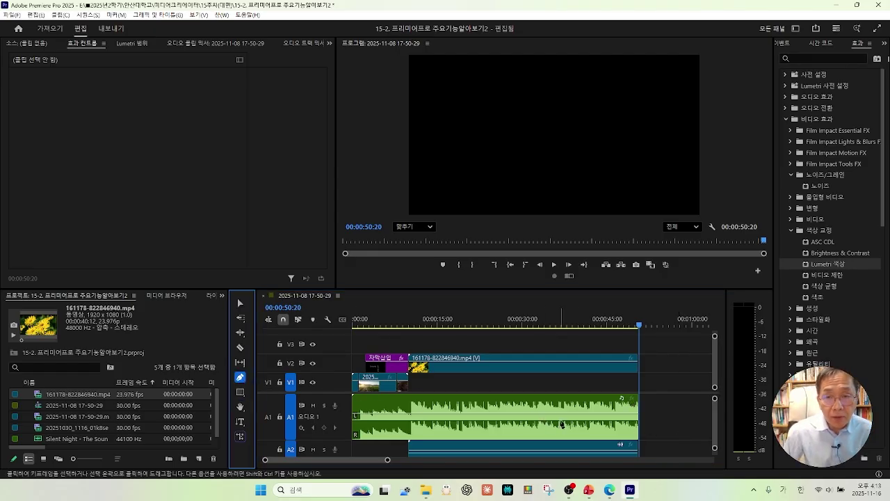
click(613, 416)
click(613, 416)
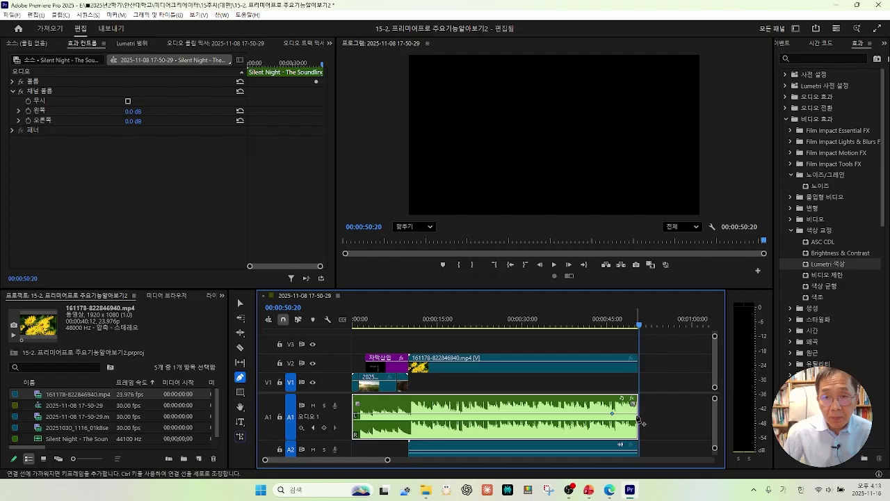
drag(637, 415, 580, 414)
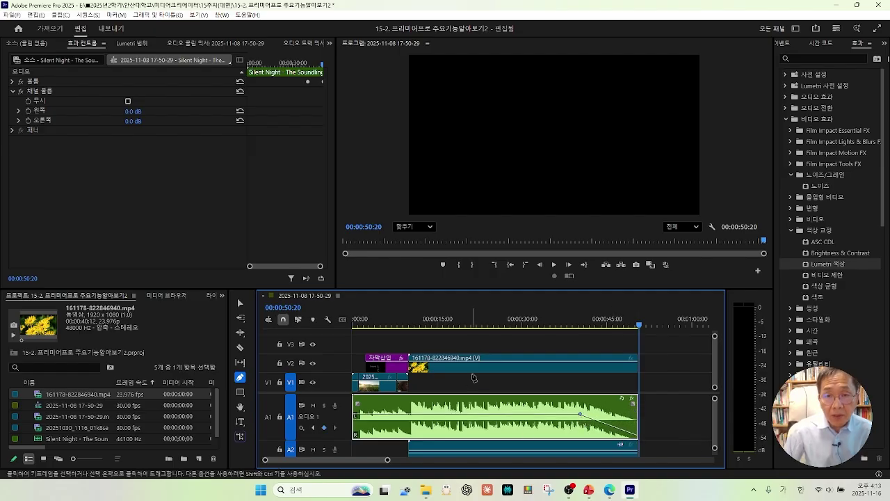
- Play back the sequence from about 30 seconds to hear the music's fade-out
click(523, 324)
key(space)
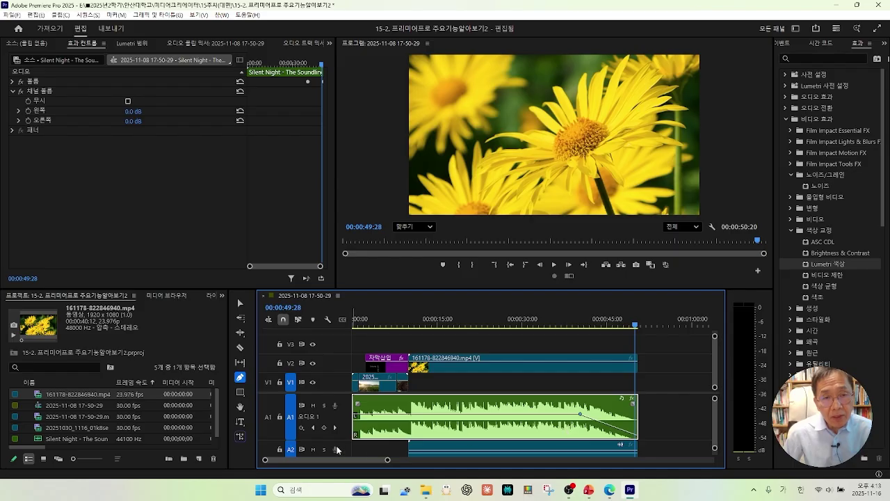
click(218, 430)
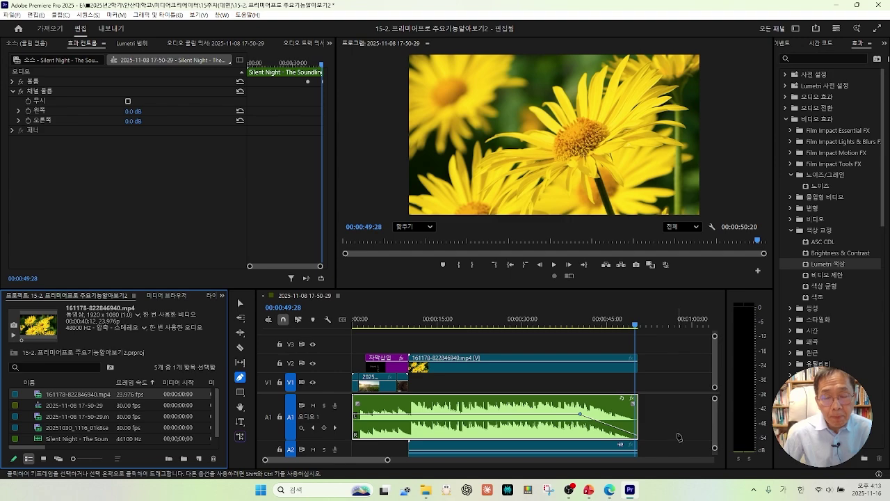
- Delete the faded music from A1 and place the full Silent Night - The Soundlings (1).mp3 at the sequence start again
click(239, 305)
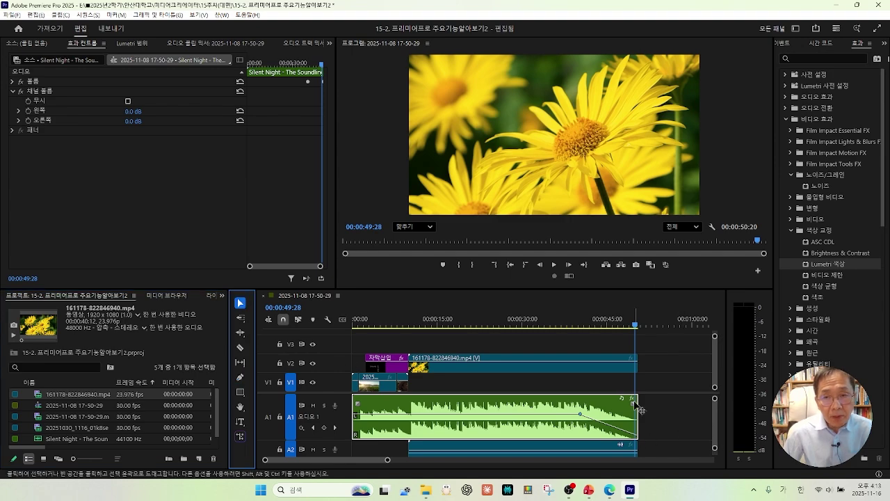
click(661, 428)
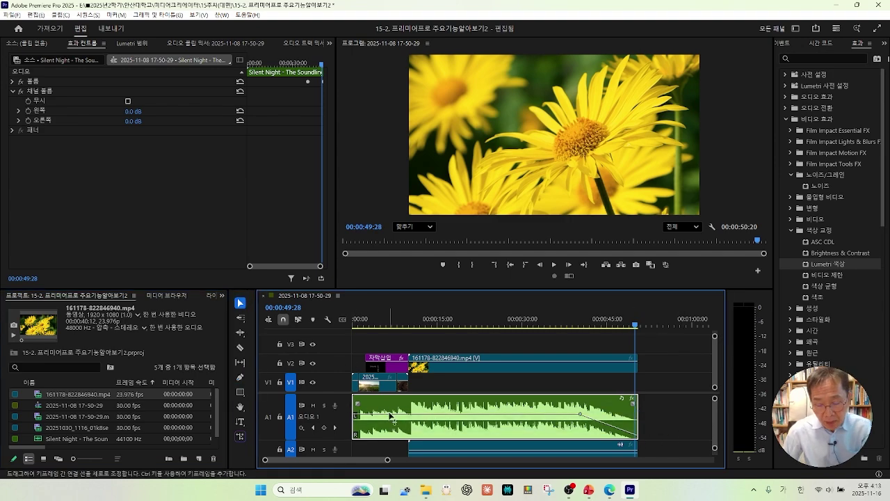
key(Delete)
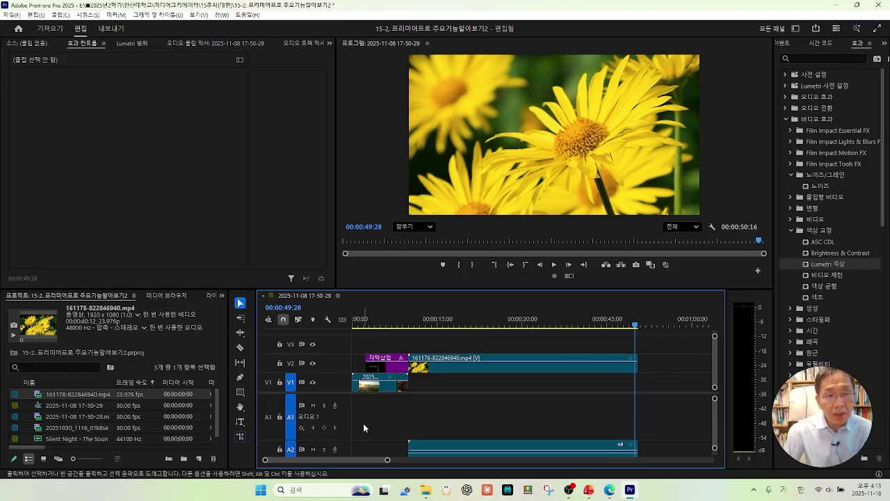
drag(69, 438, 356, 418)
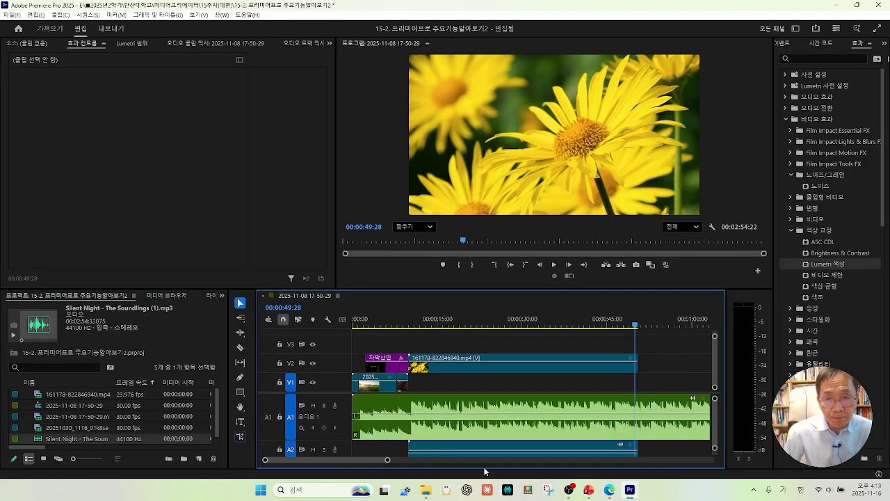
- Shorten the A1 music with the Remix tool, pulling its end back to where the V2 footage ends at about 50 seconds
drag(388, 460, 480, 460)
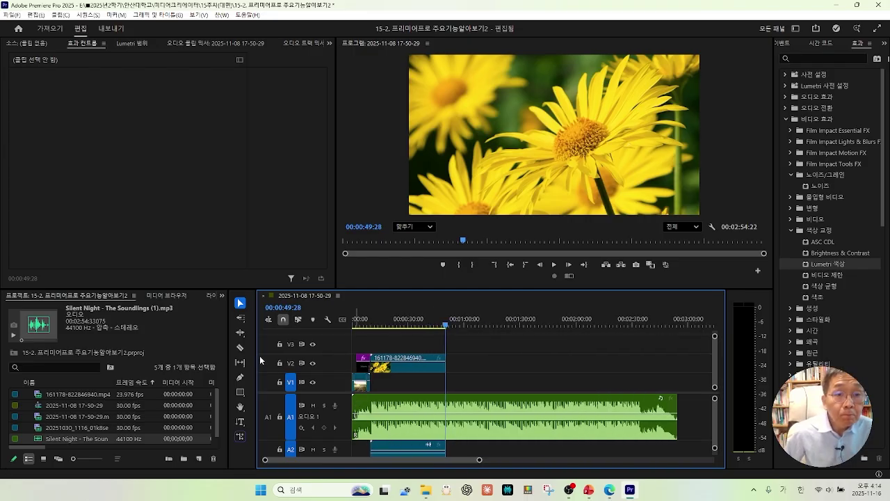
click(240, 362)
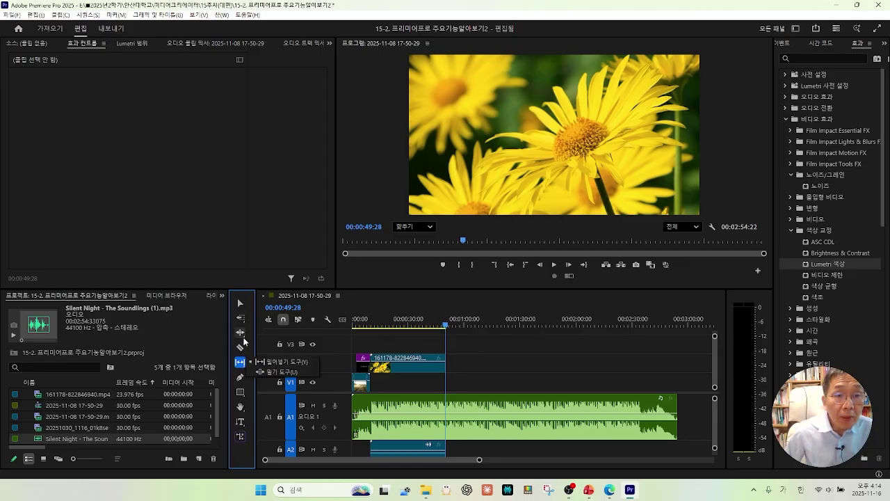
click(242, 335)
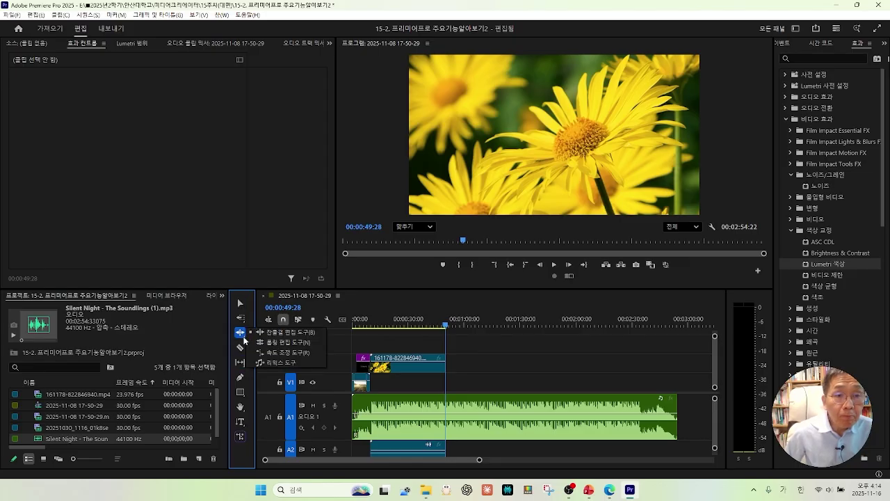
click(280, 363)
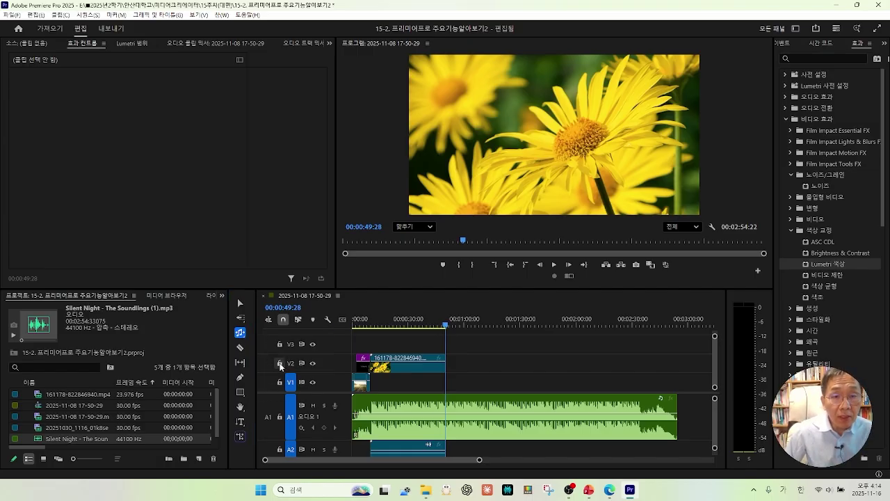
click(683, 411)
drag(683, 411, 452, 411)
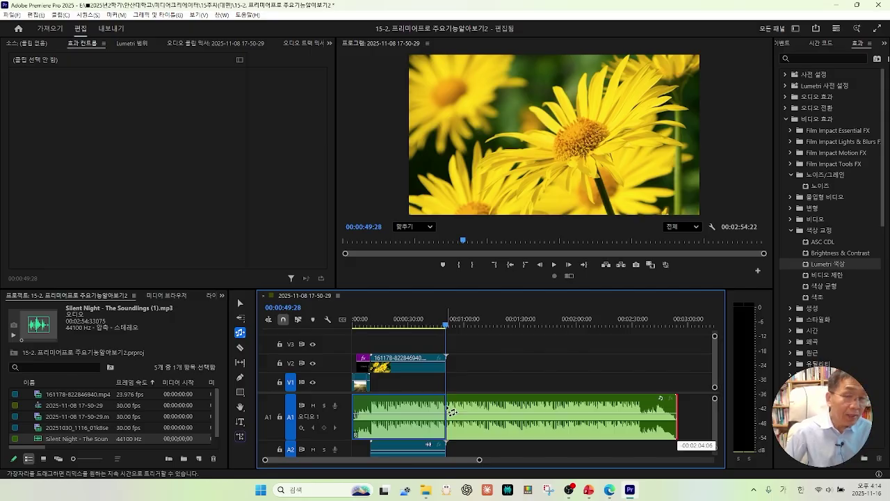
drag(452, 412, 452, 412)
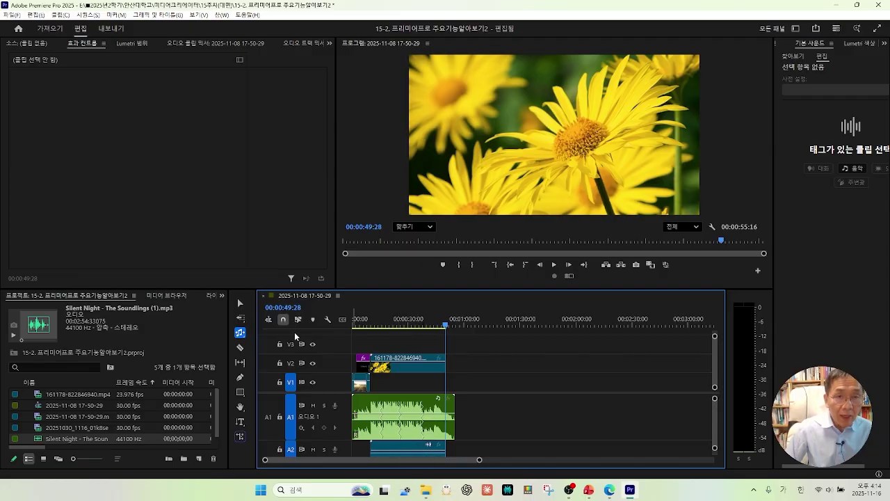
- Play back the remixed music from about 35 seconds to the end of the sequence and check how it ends
click(240, 303)
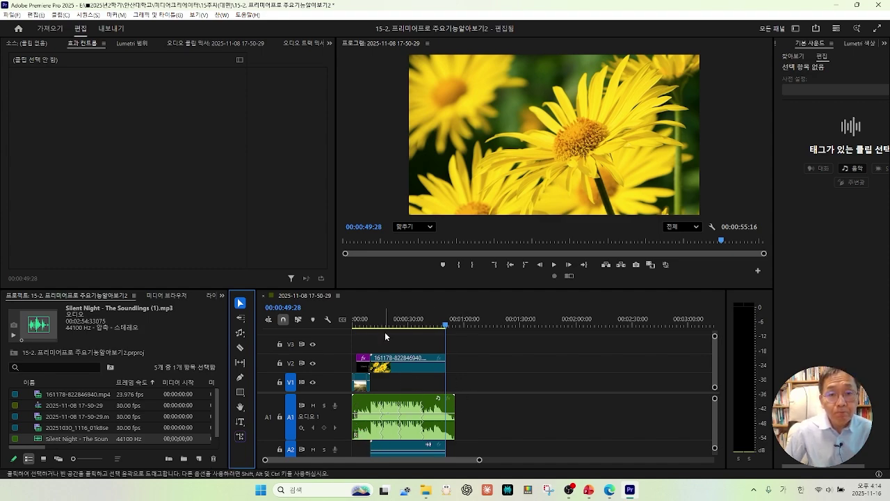
drag(387, 325, 418, 328)
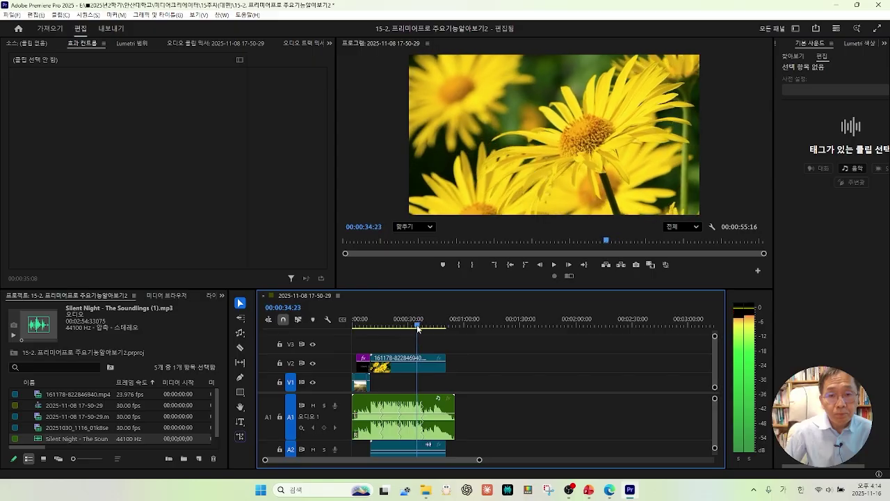
key(space)
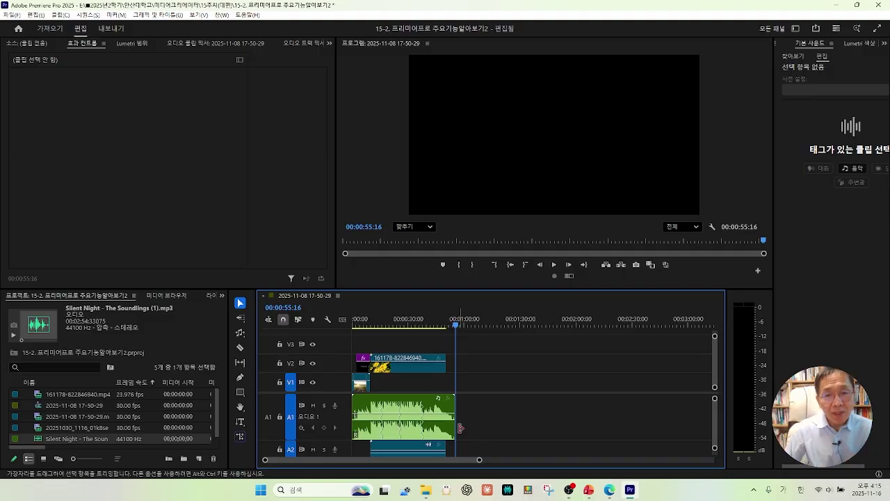
drag(453, 427, 453, 428)
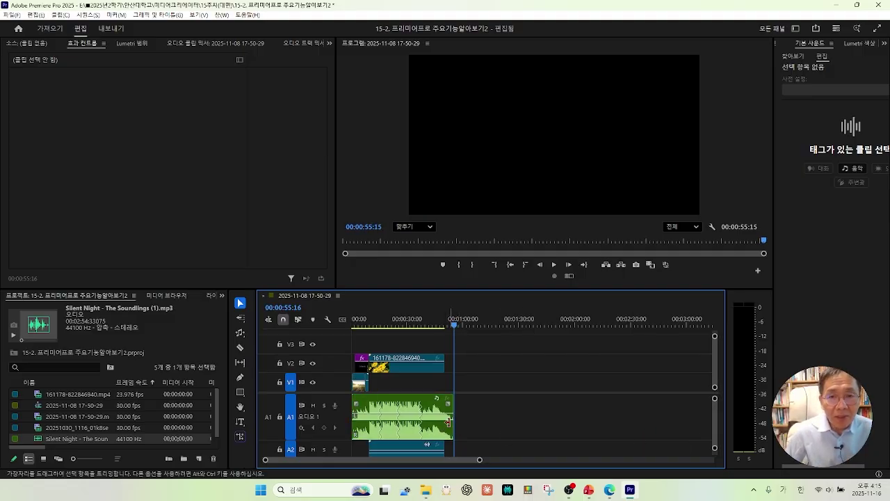
click(664, 426)
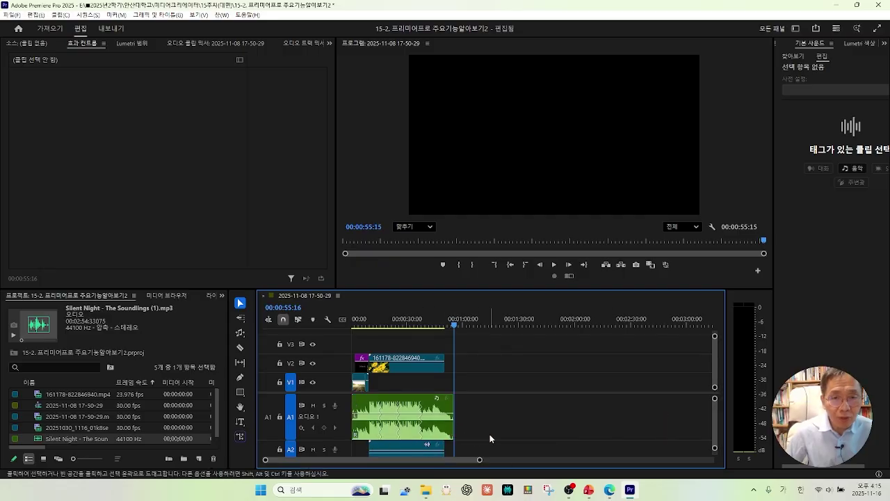
- Replace the remixed A1 music with a fresh full-length Silent Night - The Soundlings (1).mp3 at the sequence start
drag(489, 434, 347, 406)
key(Delete)
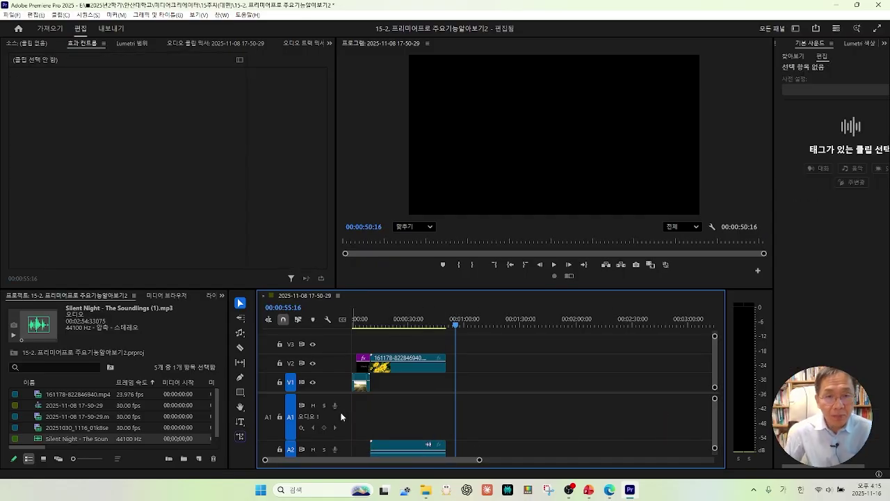
drag(57, 439, 379, 419)
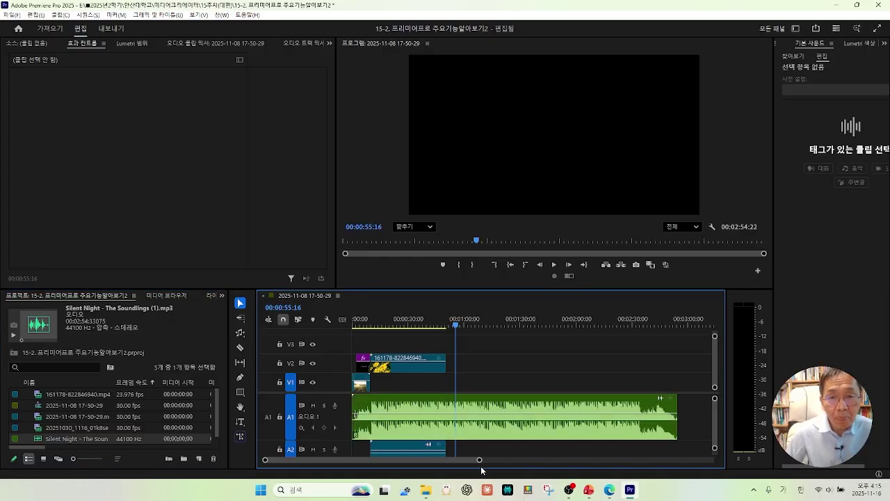
- Duplicate the 161178-822846940.mp4 clip five times along V2 so the footage runs past the music to 00:03:46:18
drag(480, 459, 552, 459)
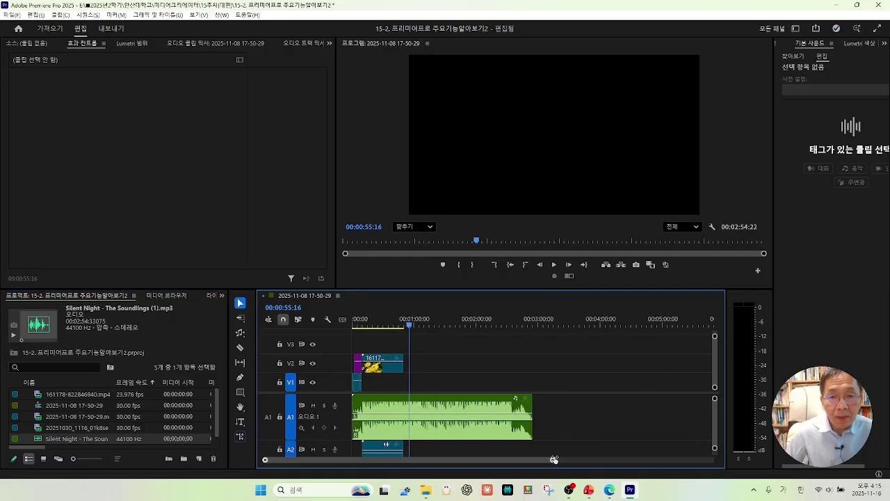
click(400, 368)
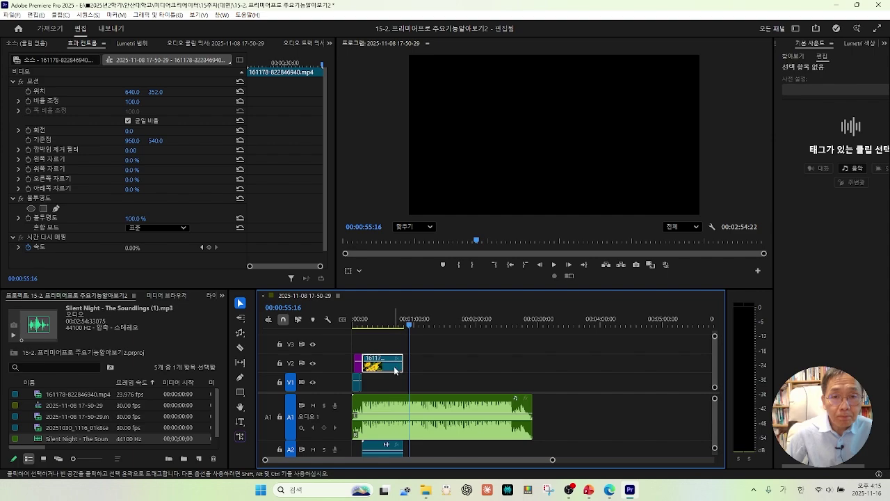
drag(395, 370, 570, 369)
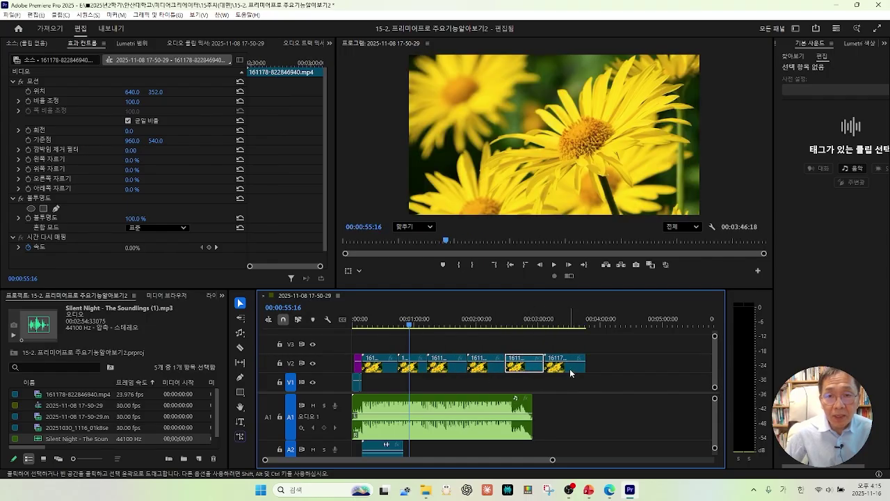
click(571, 389)
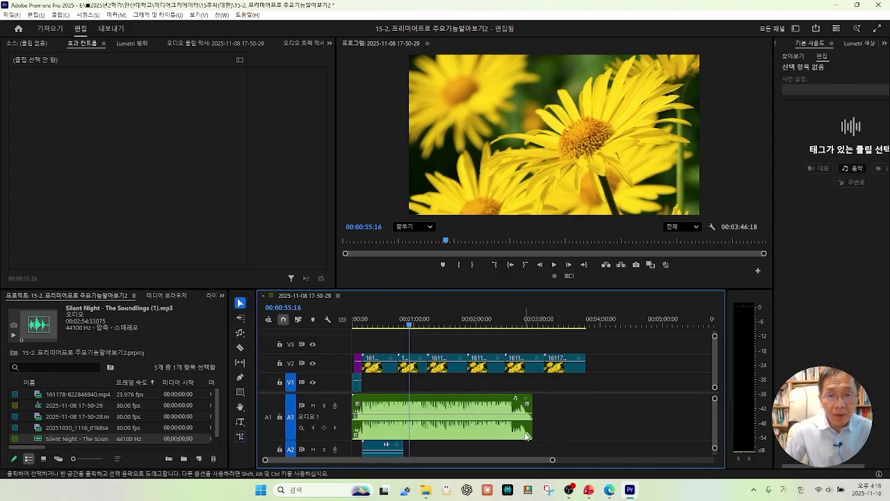
- Lengthen the A1 music with the Remix tool by 00:00:51:26, extending its end to the end of the last V2 clip
click(241, 334)
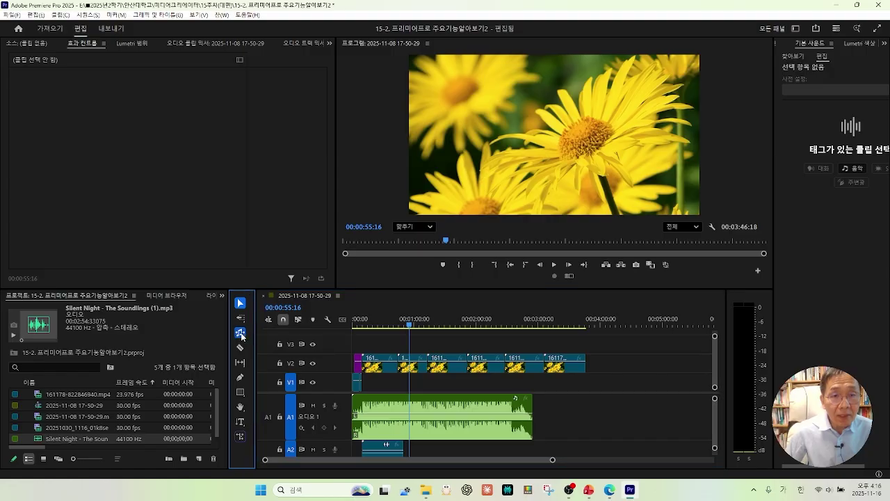
click(279, 362)
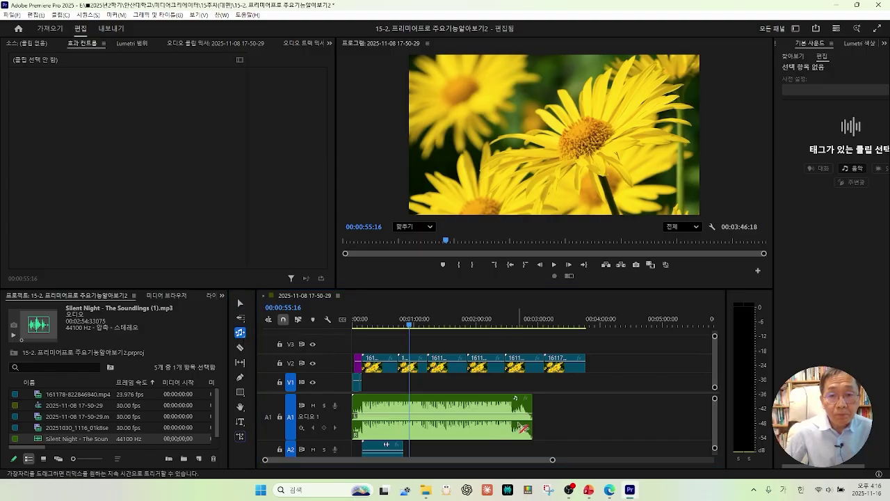
click(533, 412)
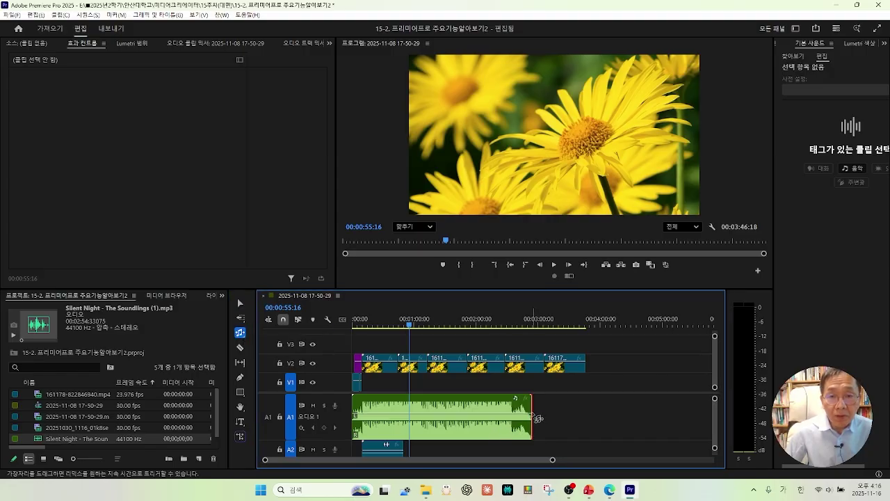
drag(537, 418, 590, 417)
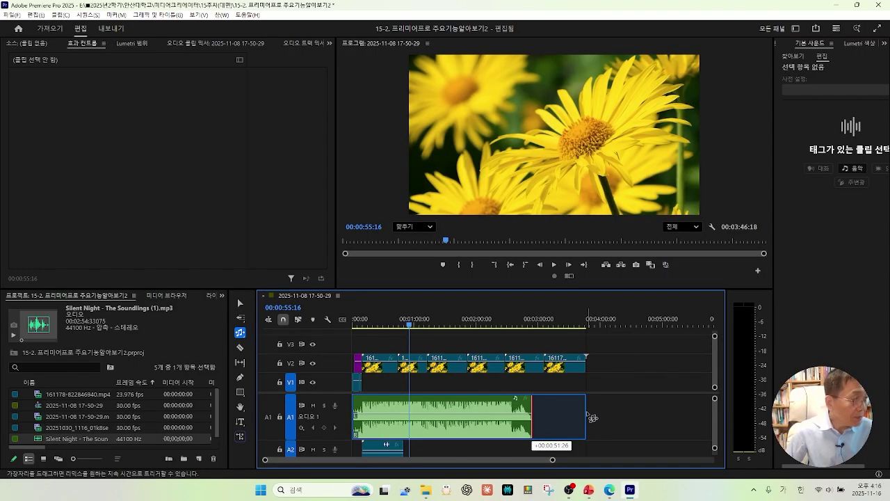
drag(589, 416, 591, 418)
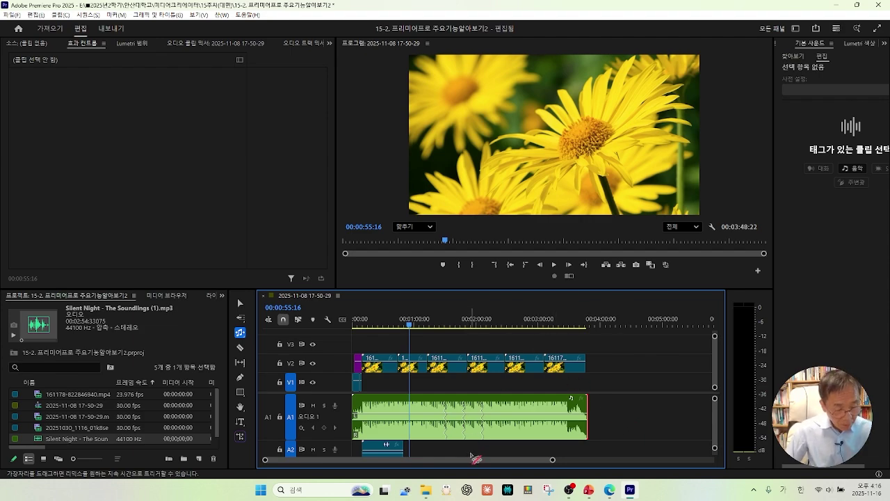
click(477, 451)
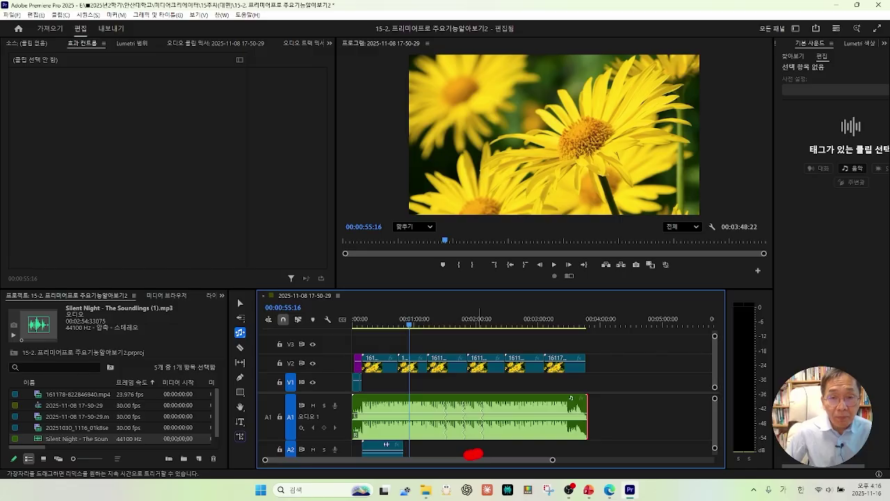
mouse_move(473, 453)
mouse_down()
mouse_move(427, 437)
mouse_move(425, 402)
mouse_move(461, 378)
mouse_move(498, 387)
mouse_move(507, 414)
mouse_move(483, 452)
mouse_up()
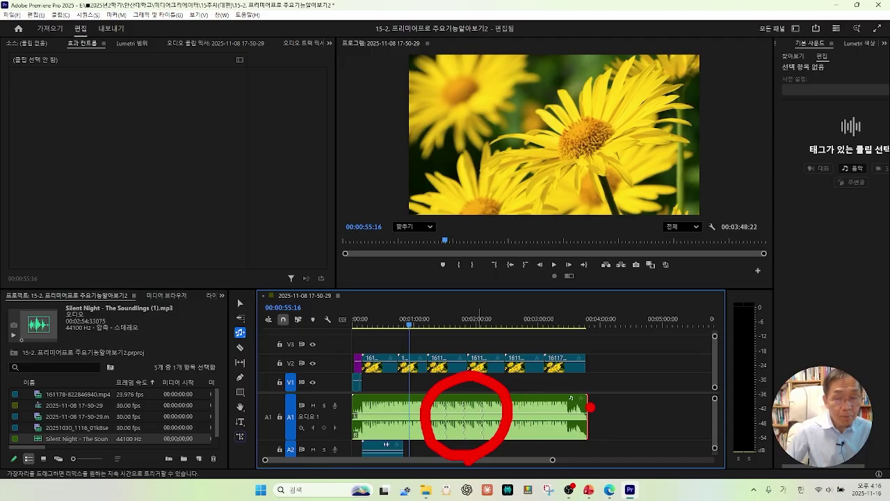
key(e)
key(Escape)
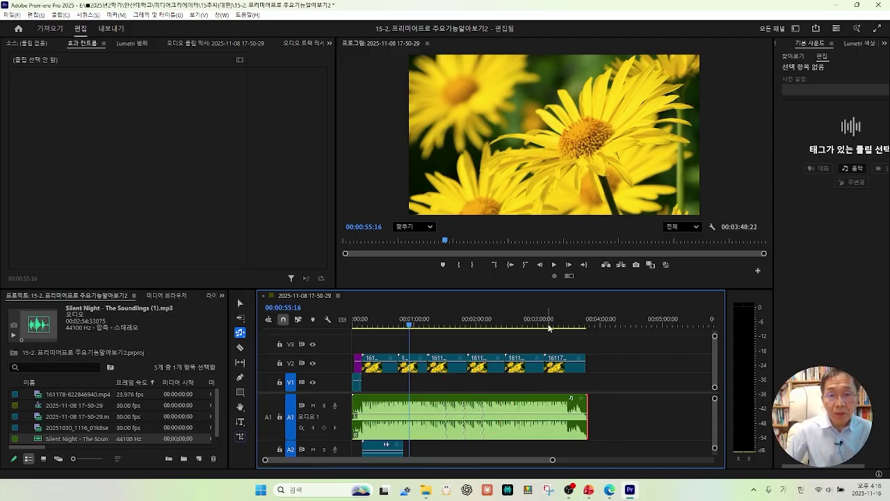
- Play back the lengthened A1 music from 00:01:25:04, and again from 00:03:14:00 to near its end, to check the remix
click(548, 324)
click(553, 324)
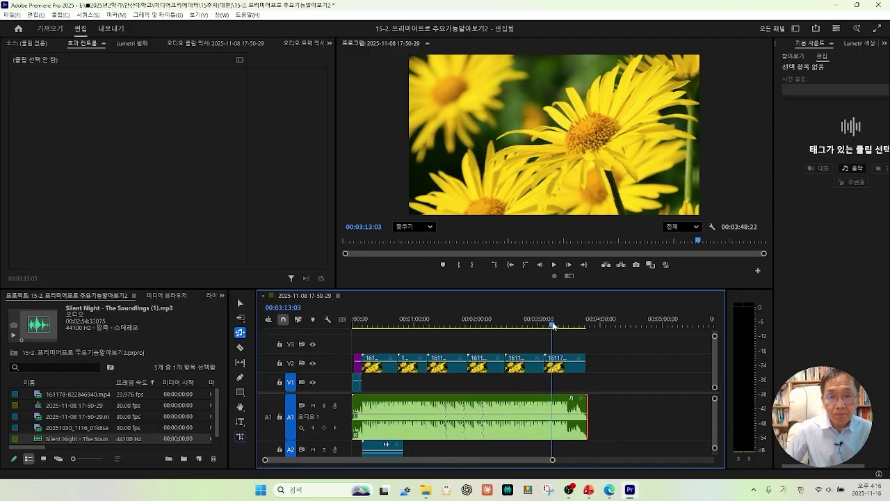
click(442, 324)
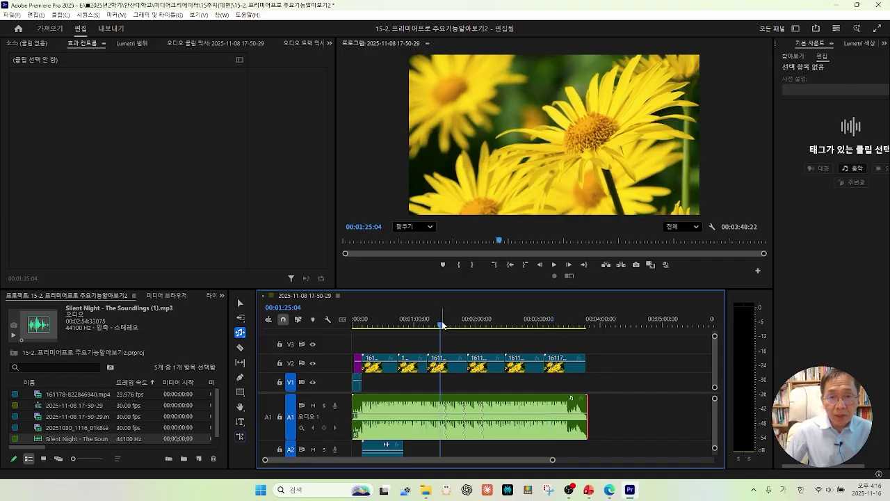
key(space)
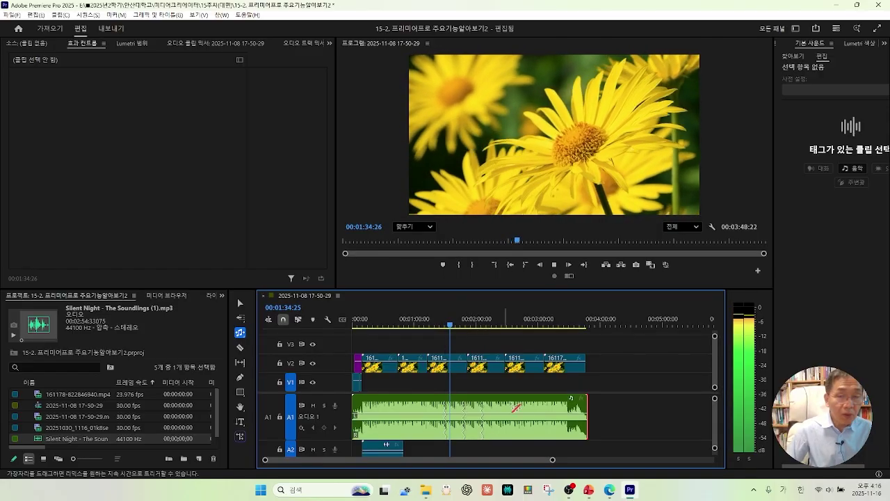
key(space)
click(554, 325)
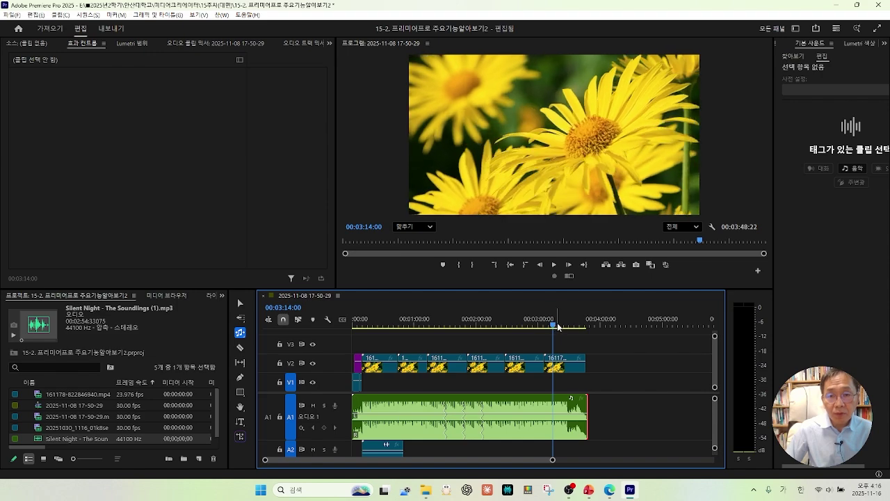
key(space)
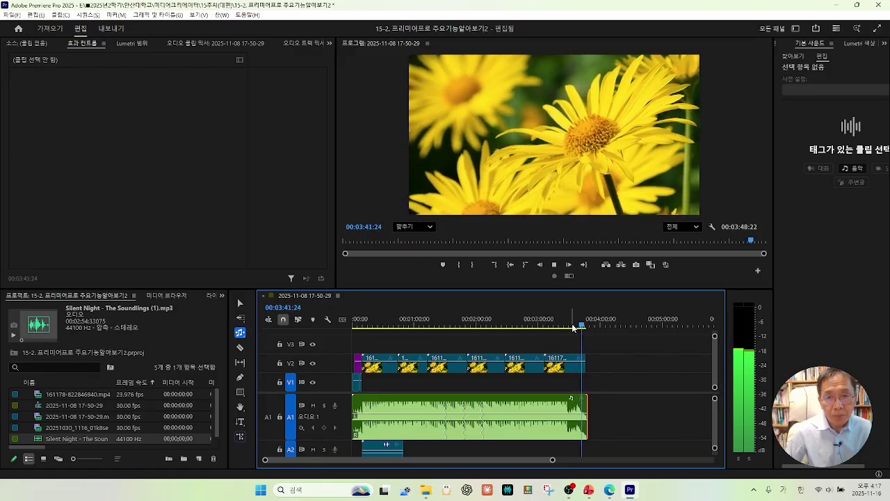
key(space)
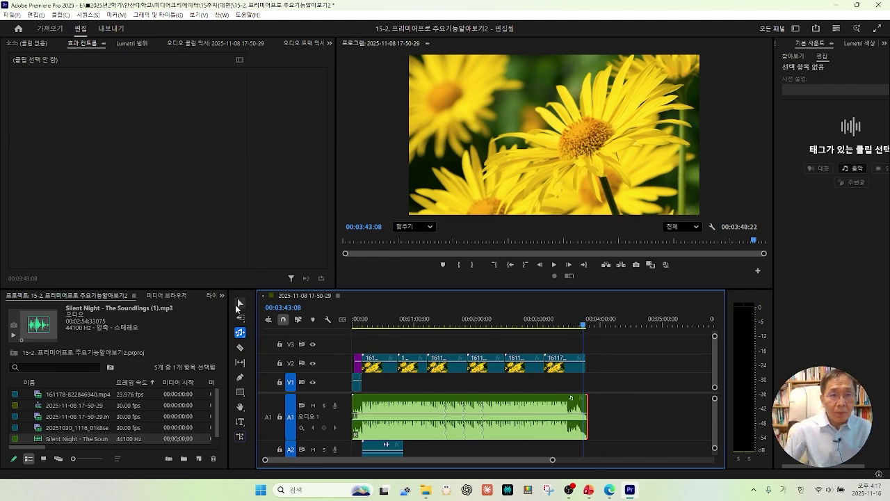
click(238, 305)
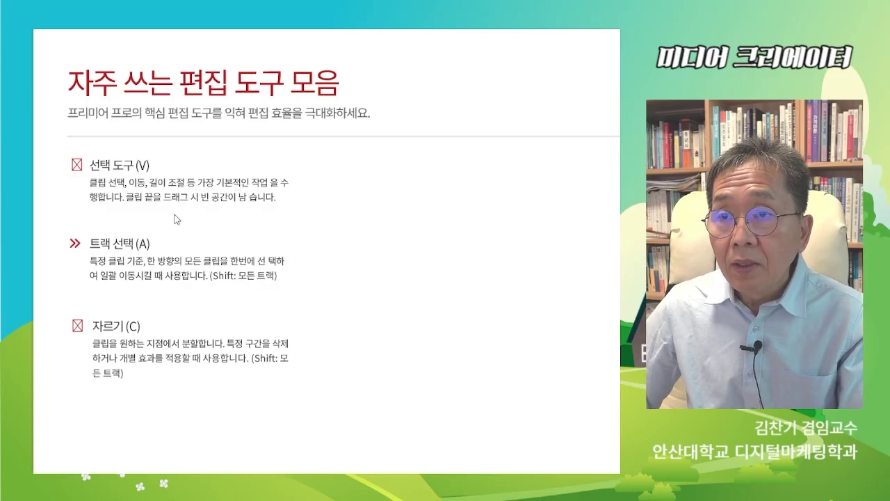
mouse_move(174, 215)
mouse_down()
mouse_move(126, 220)
mouse_move(40, 131)
mouse_move(296, 161)
mouse_move(177, 222)
mouse_up()
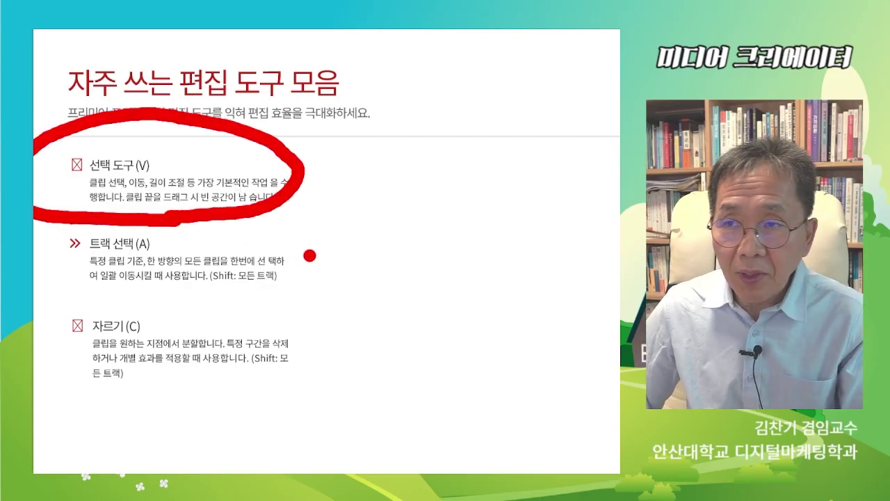
mouse_move(369, 177)
mouse_down()
mouse_move(373, 245)
mouse_move(394, 238)
mouse_move(391, 198)
mouse_move(413, 197)
mouse_move(370, 169)
mouse_up()
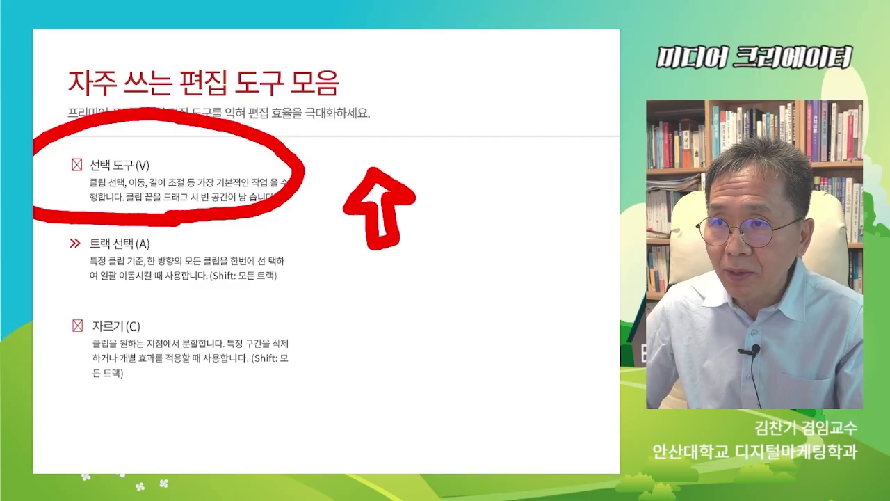
mouse_move(197, 299)
mouse_down()
mouse_move(122, 312)
mouse_move(50, 229)
mouse_move(256, 202)
mouse_move(306, 292)
mouse_move(144, 313)
mouse_up()
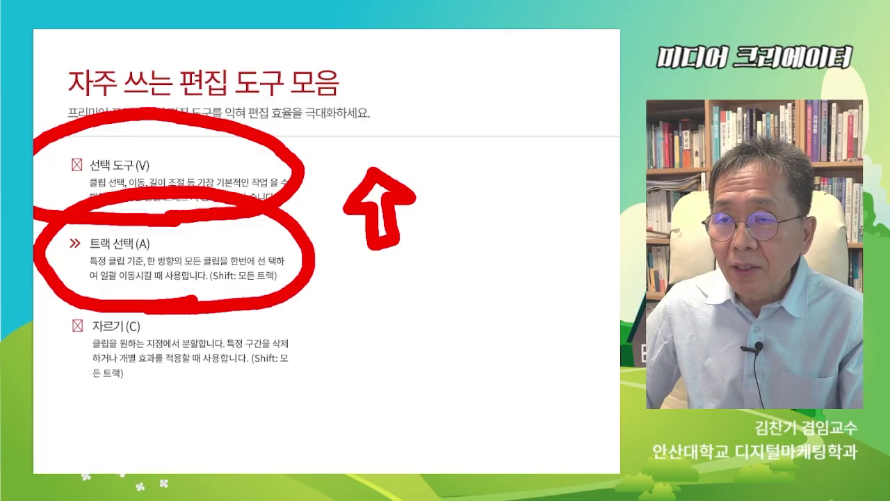
mouse_move(371, 308)
mouse_down()
mouse_move(482, 303)
mouse_move(469, 283)
mouse_move(468, 321)
mouse_up()
drag(391, 353, 470, 354)
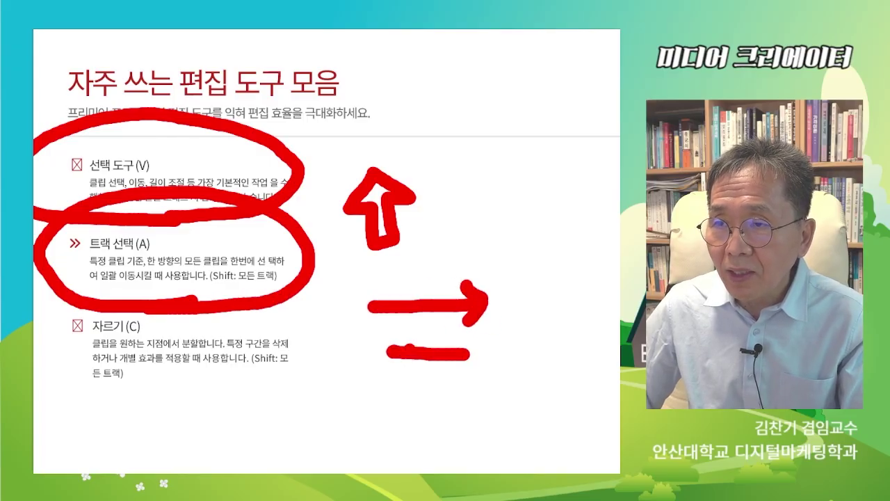
drag(384, 356, 396, 363)
mouse_move(430, 401)
mouse_down()
mouse_move(436, 450)
mouse_move(551, 402)
mouse_move(348, 459)
mouse_move(375, 359)
mouse_move(379, 436)
mouse_up()
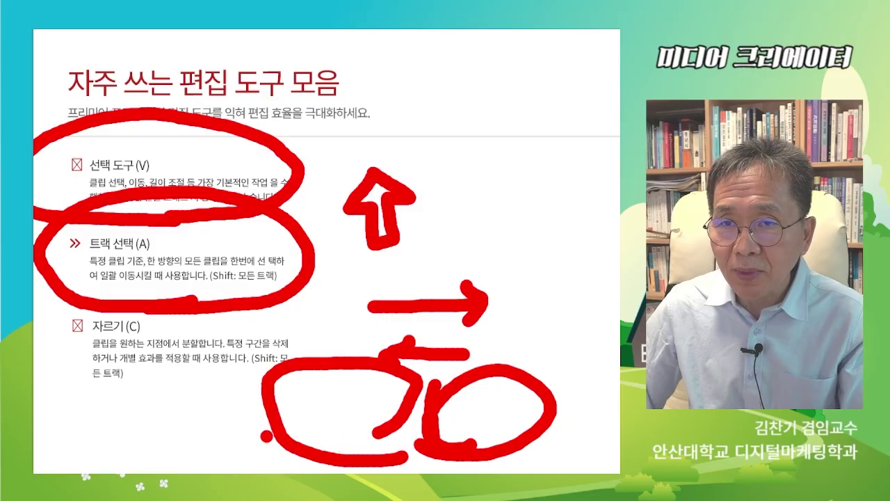
mouse_move(162, 394)
mouse_down()
mouse_move(84, 408)
mouse_move(43, 381)
mouse_move(90, 305)
mouse_move(230, 365)
mouse_move(209, 420)
mouse_move(134, 423)
mouse_up()
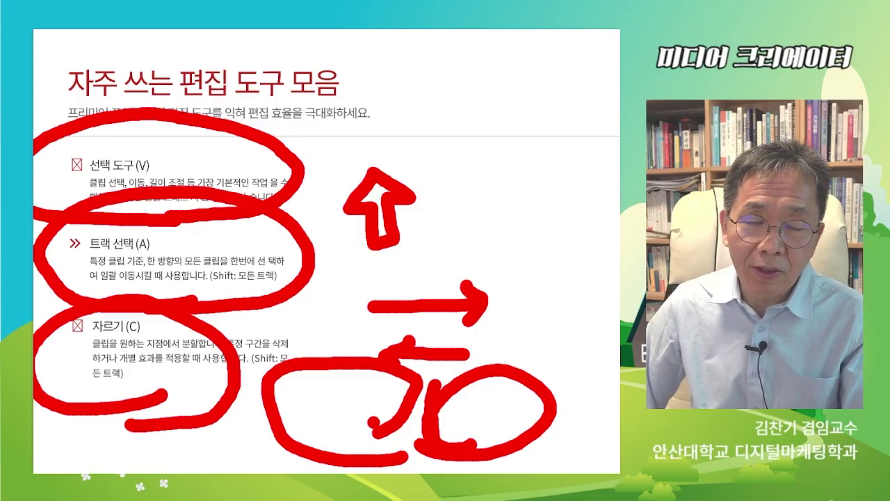
key(Escape)
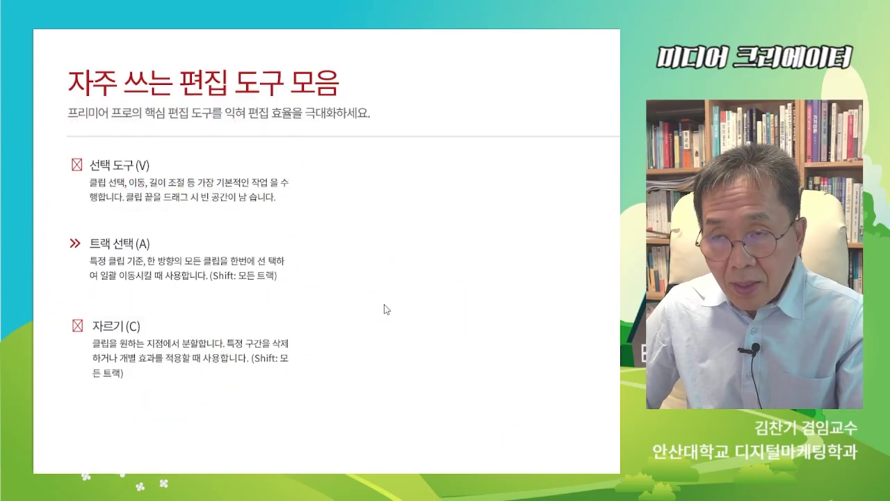
key(Right)
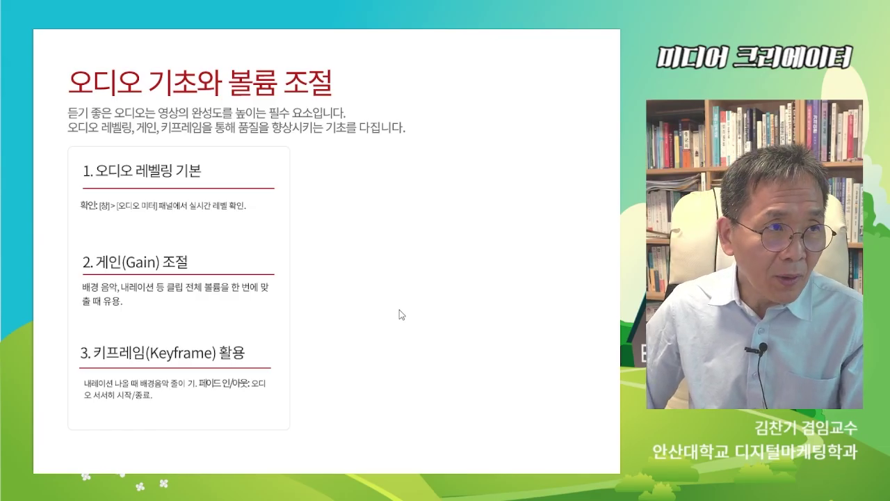
key(ctrl+l)
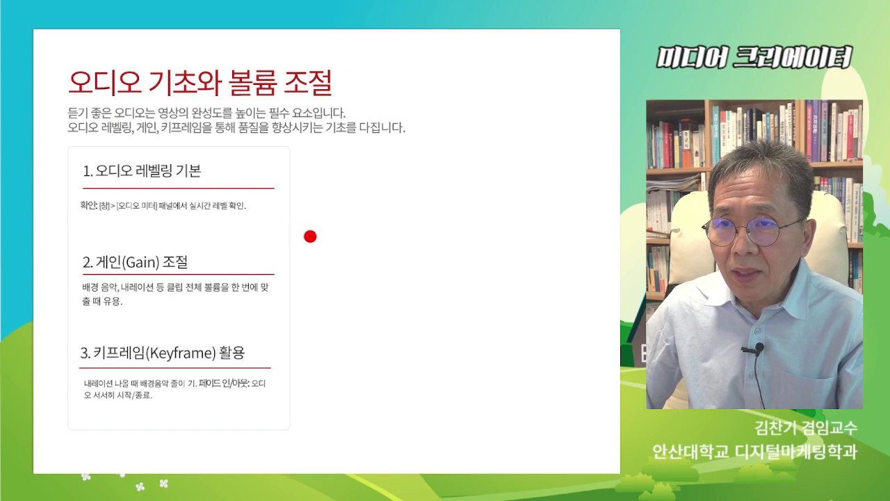
mouse_move(223, 312)
mouse_down()
mouse_move(146, 327)
mouse_move(70, 307)
mouse_move(73, 251)
mouse_move(166, 223)
mouse_move(288, 265)
mouse_move(272, 301)
mouse_move(206, 310)
mouse_up()
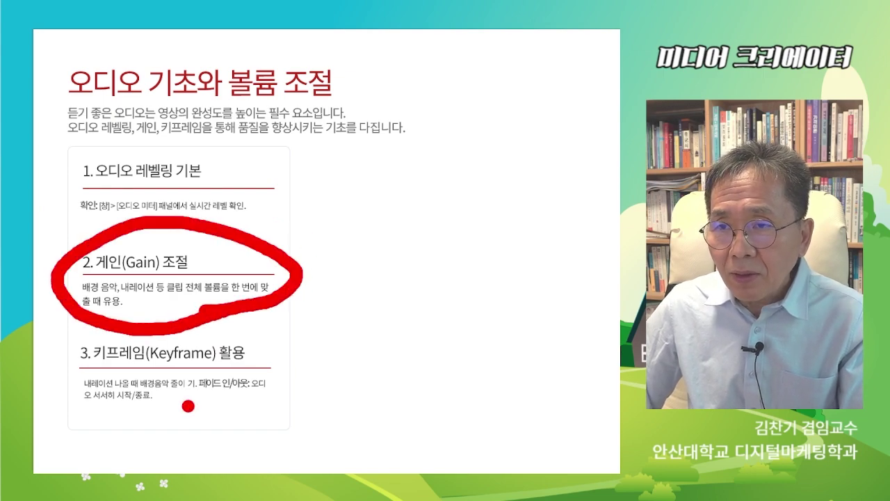
mouse_move(187, 407)
mouse_down()
mouse_move(82, 398)
mouse_move(56, 344)
mouse_move(240, 309)
mouse_move(215, 407)
mouse_move(187, 418)
mouse_up()
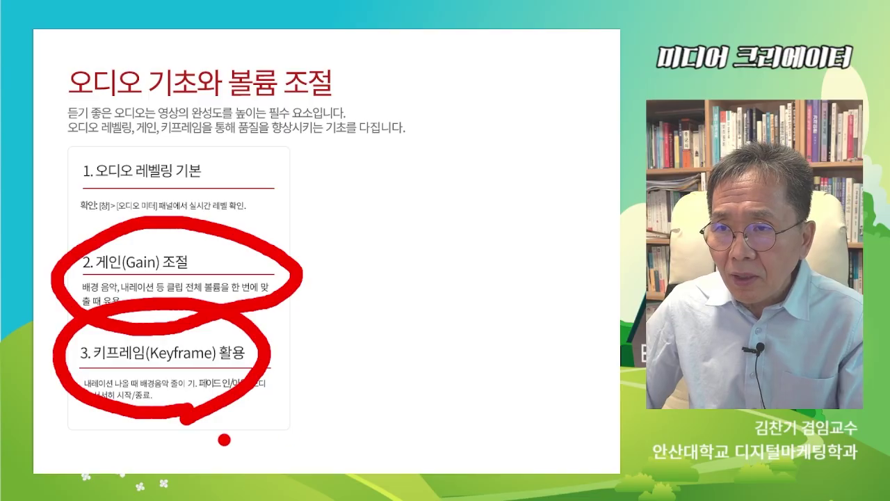
mouse_move(182, 454)
mouse_down()
mouse_move(243, 425)
mouse_move(340, 350)
mouse_move(297, 362)
mouse_move(346, 374)
mouse_up()
mouse_move(430, 346)
mouse_down()
mouse_move(540, 343)
mouse_move(619, 399)
mouse_move(584, 416)
mouse_up()
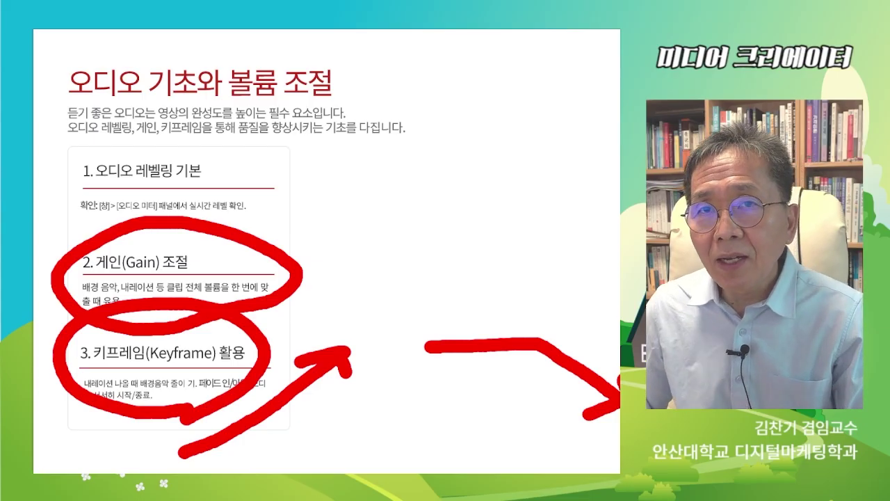
drag(223, 468, 619, 459)
mouse_move(619, 325)
mouse_down()
mouse_move(259, 306)
mouse_move(236, 425)
mouse_up()
click(244, 452)
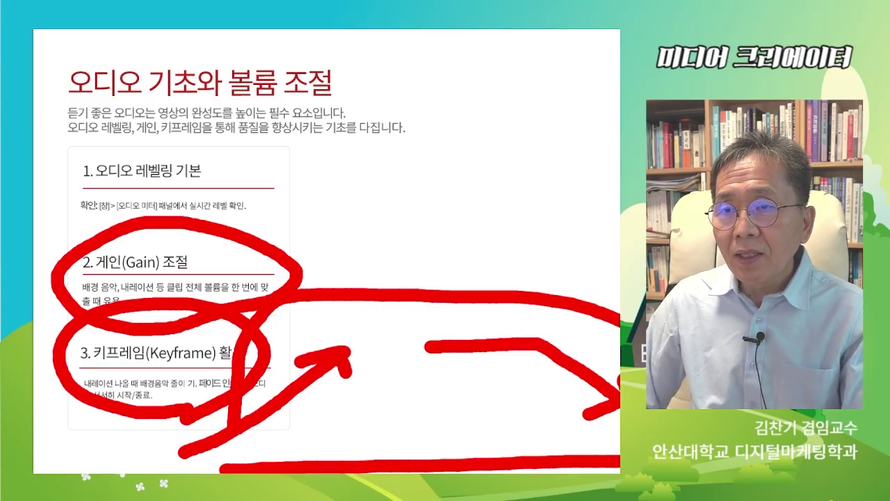
mouse_move(142, 318)
mouse_down()
mouse_move(108, 314)
mouse_move(82, 211)
mouse_move(279, 291)
mouse_move(170, 327)
mouse_up()
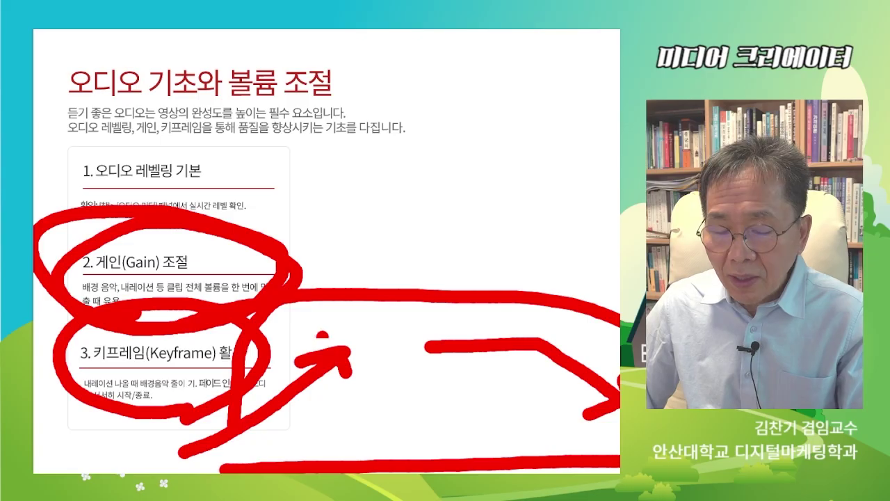
key(Escape)
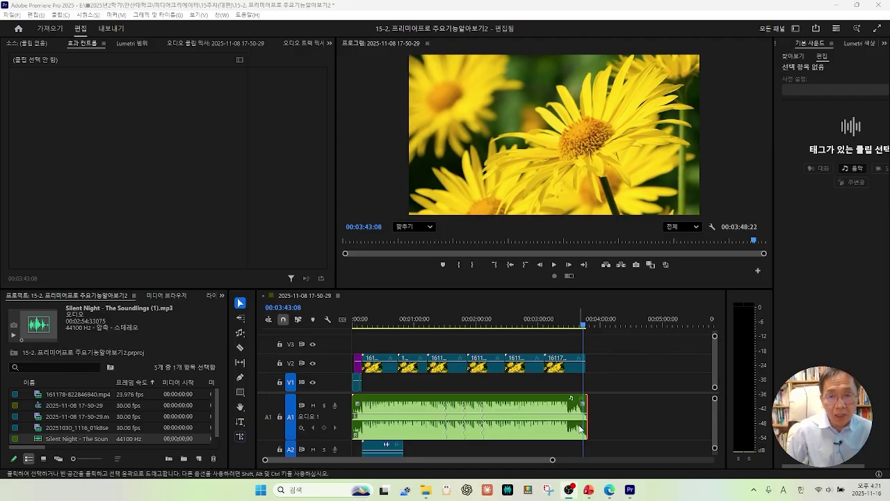
- Delete all clips from the sequence and place the 20251030_1116 video at the start of V1 and A1, fitting the sequence to the timeline
drag(626, 453, 350, 367)
key(Delete)
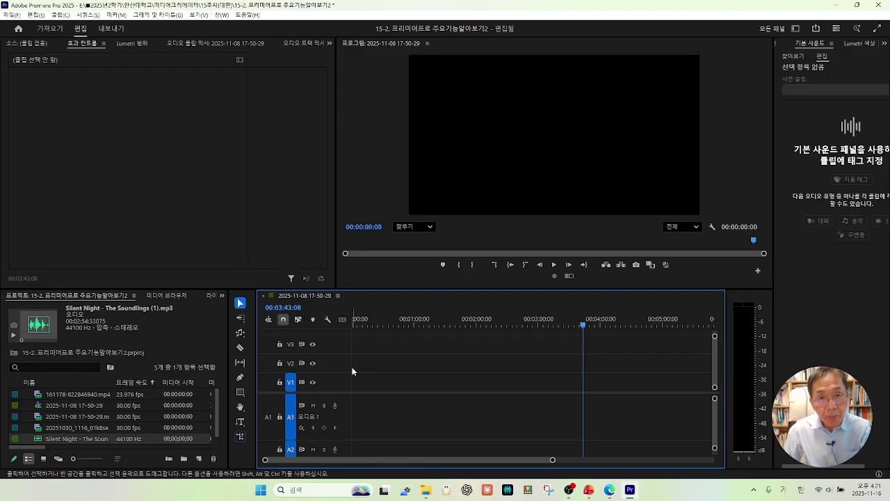
click(49, 425)
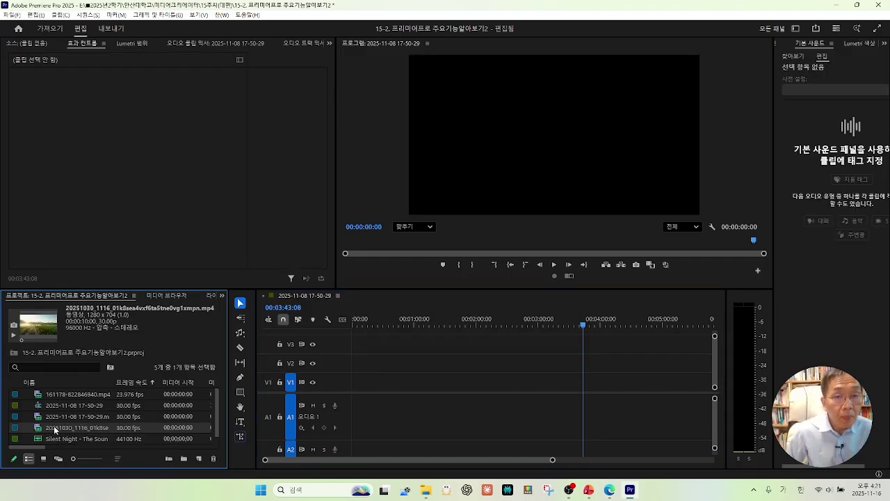
drag(54, 425, 332, 397)
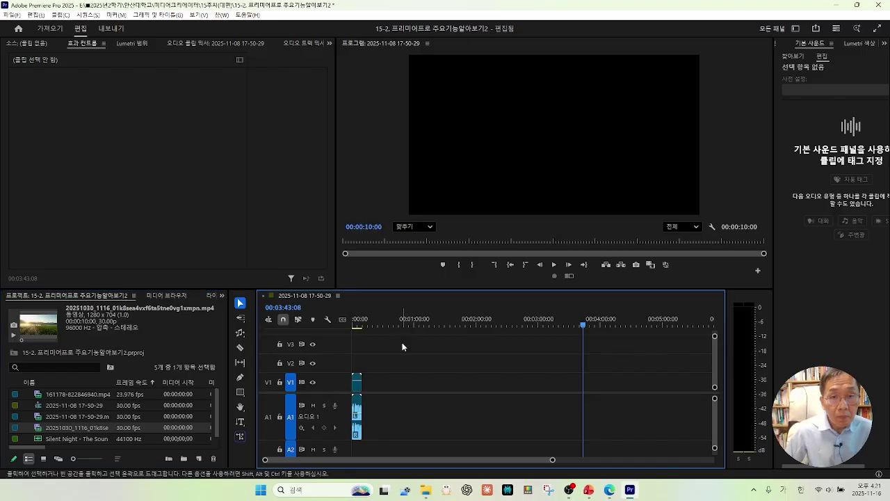
click(360, 325)
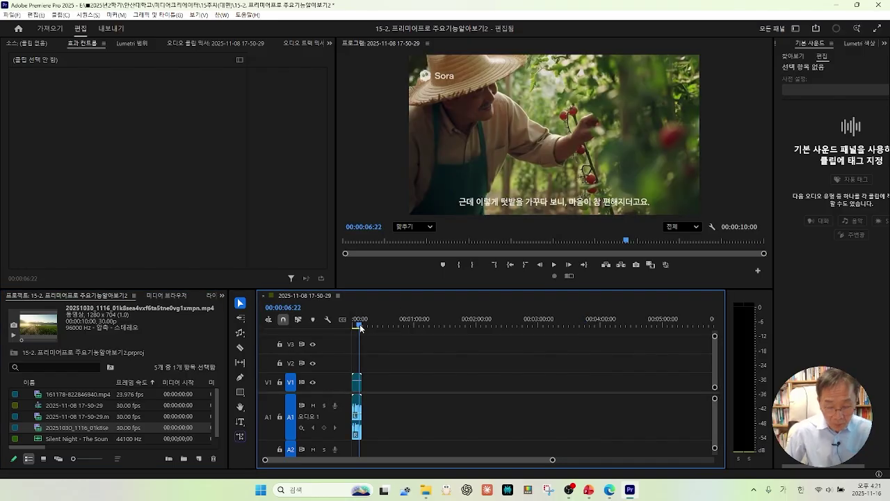
key(backslash)
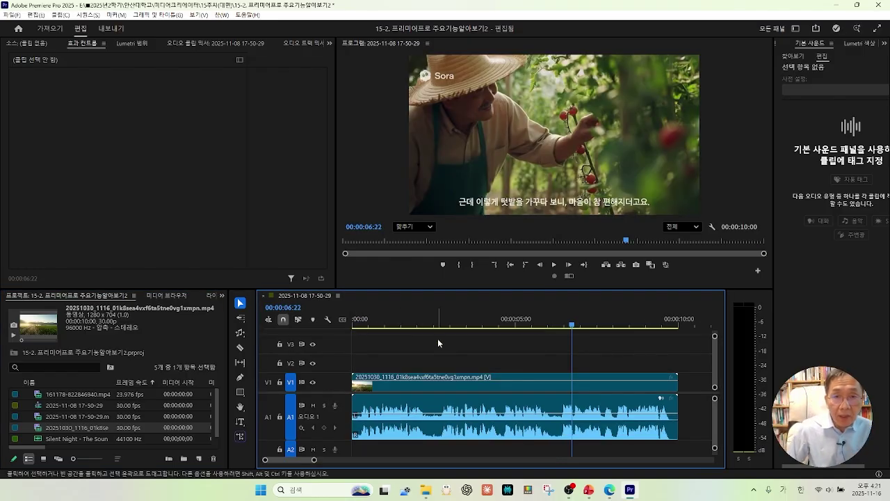
- Play the 20251030_1116 clip from 00:00:00:00 to its end to hear its original audio level
click(392, 325)
drag(392, 325, 352, 326)
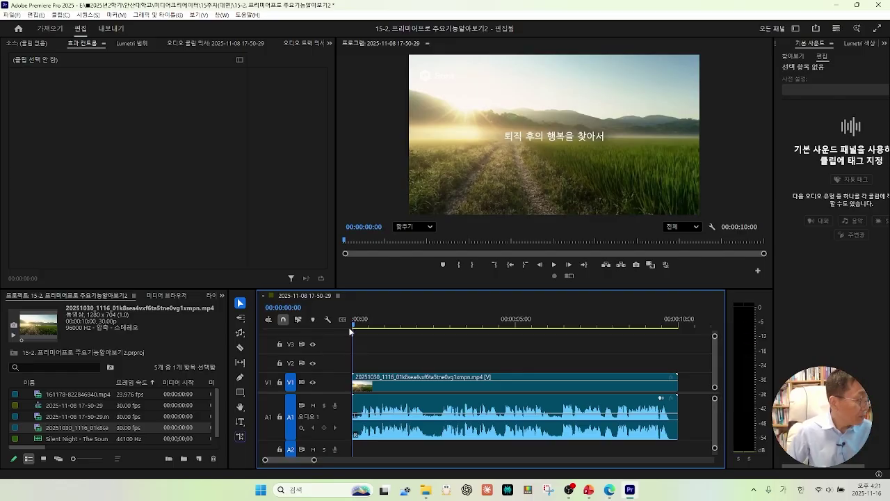
key(space)
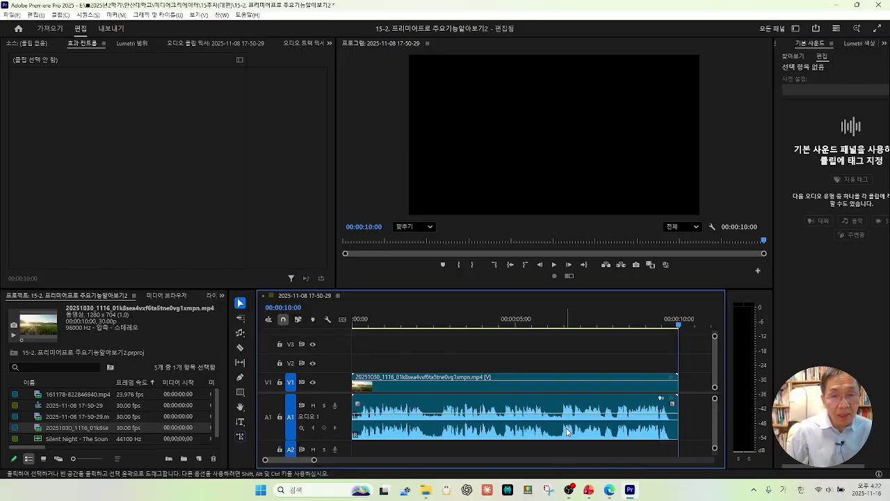
- Lower the A1 clip's volume line to about -28.4 dB and play back the quieter audio
click(477, 415)
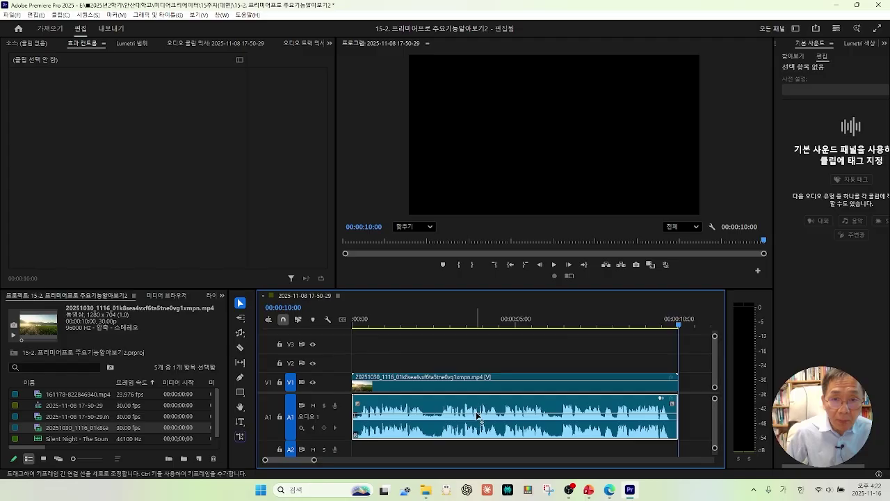
drag(477, 415, 482, 433)
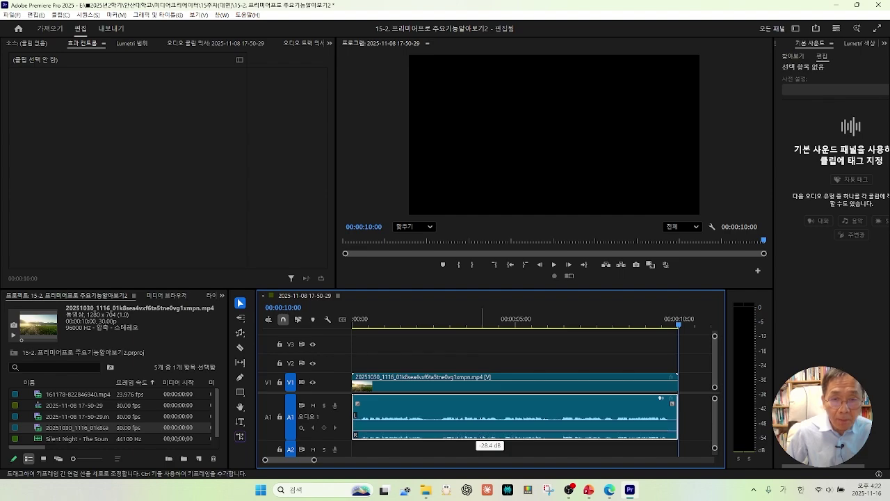
click(437, 324)
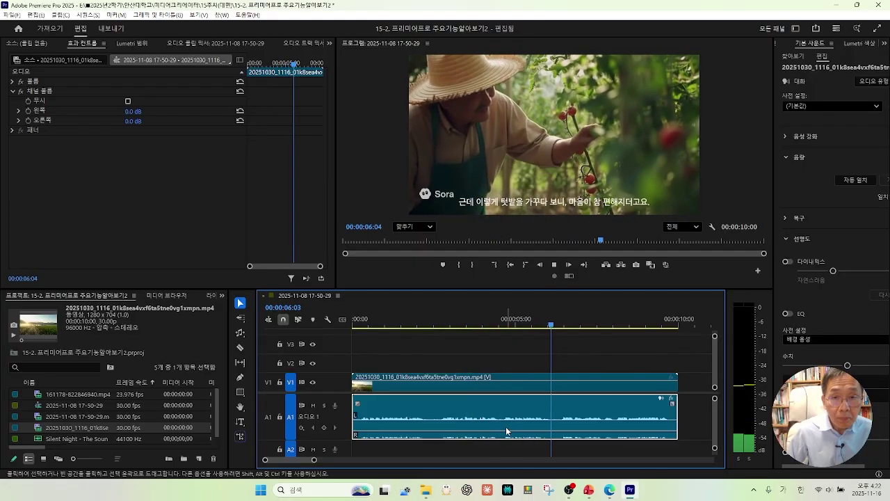
- Raise the A1 clip's volume line to near the top of the clip and play back the louder audio
drag(507, 435, 506, 406)
click(389, 322)
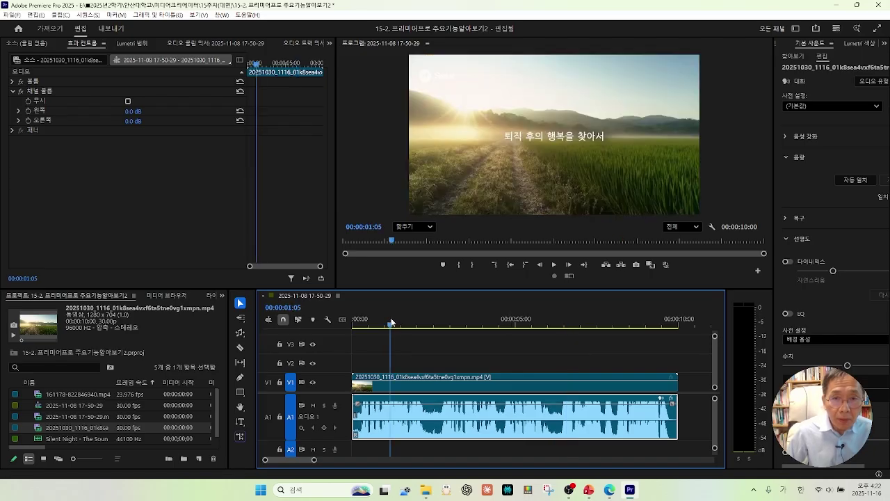
key(space)
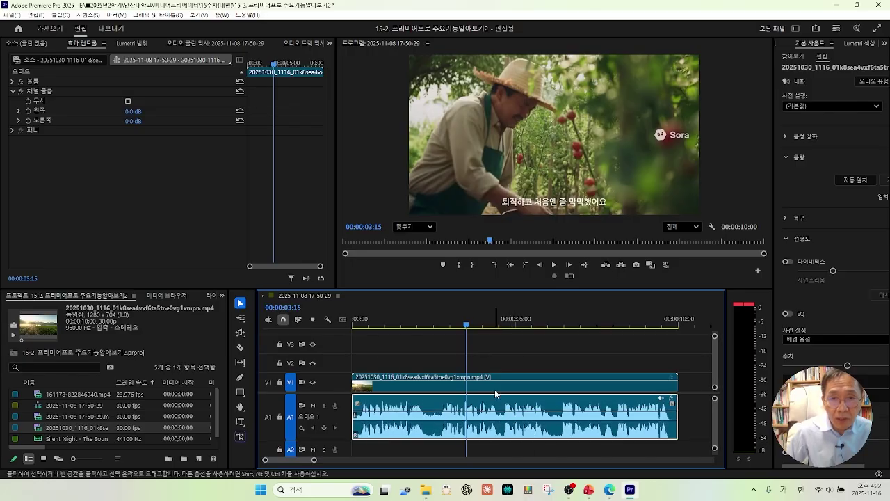
click(433, 326)
key(space)
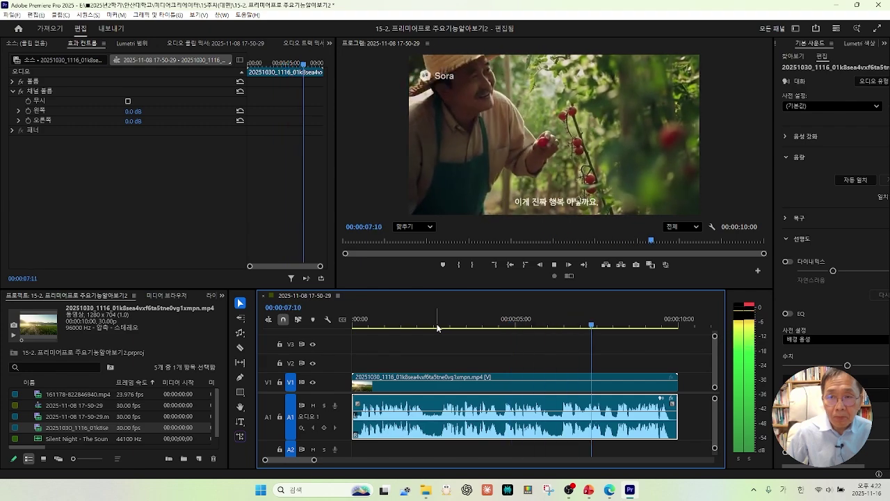
key(space)
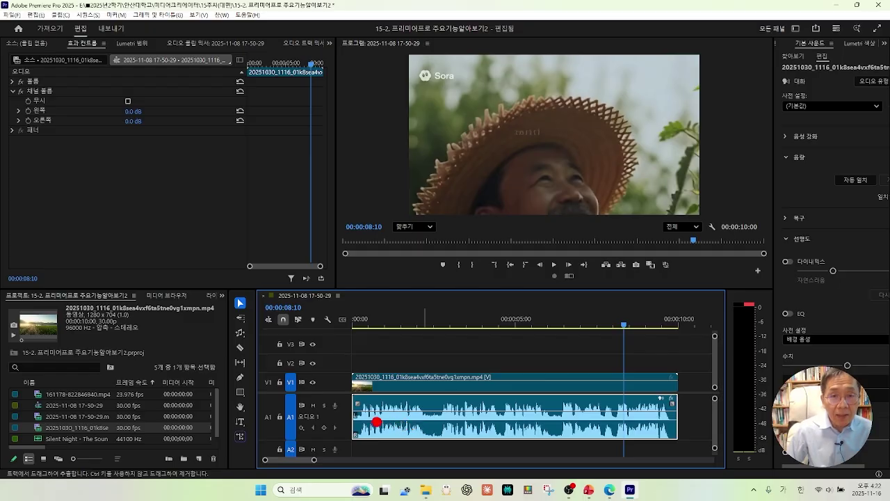
mouse_move(368, 422)
mouse_down()
mouse_move(403, 422)
mouse_move(337, 417)
mouse_move(385, 400)
mouse_move(695, 401)
mouse_move(681, 422)
mouse_move(396, 426)
mouse_up()
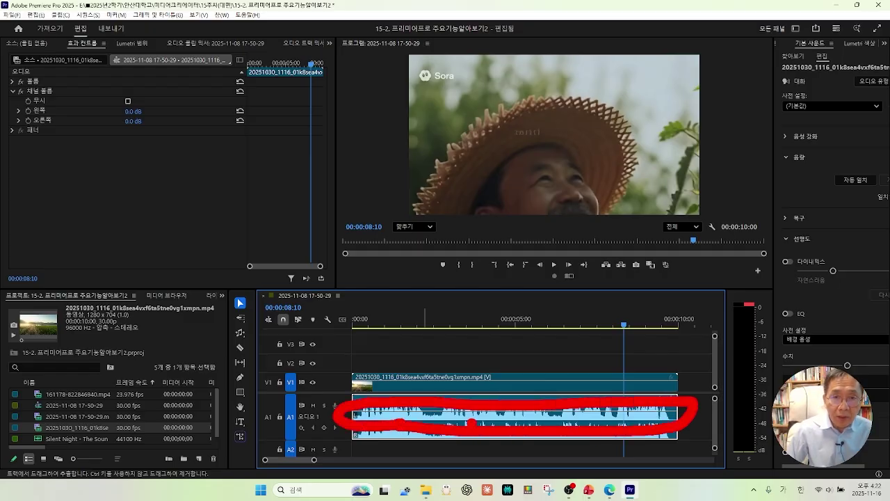
drag(480, 418, 482, 368)
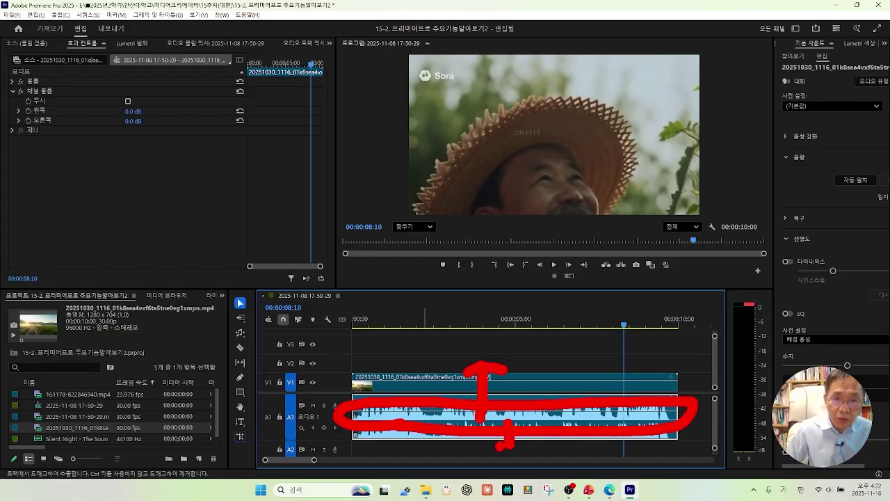
key(Escape)
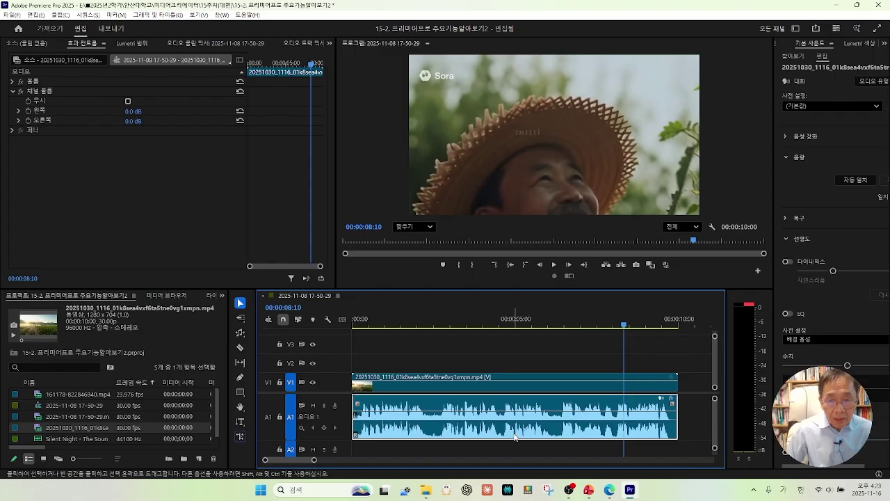
- Replace the adjusted clip with a fresh copy of the 20251030_1116 video at the start of V1 and A1, and play it from 00:00:01:22
click(644, 449)
click(422, 401)
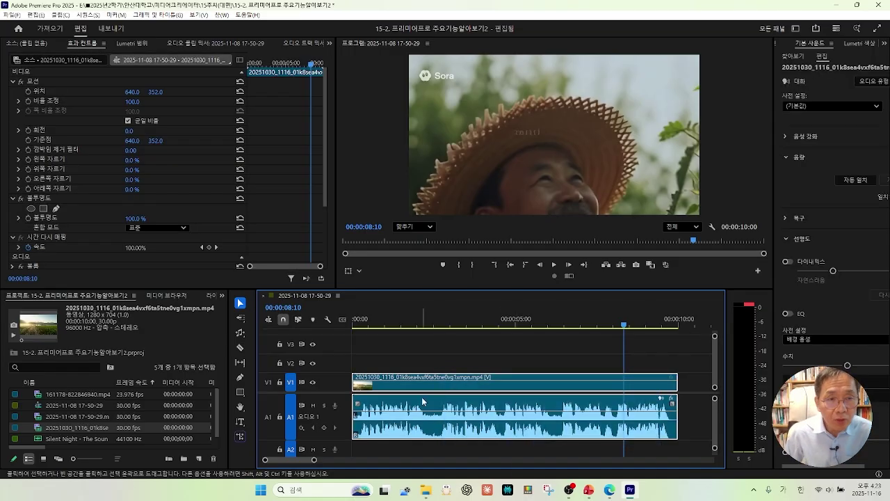
key(Delete)
click(63, 431)
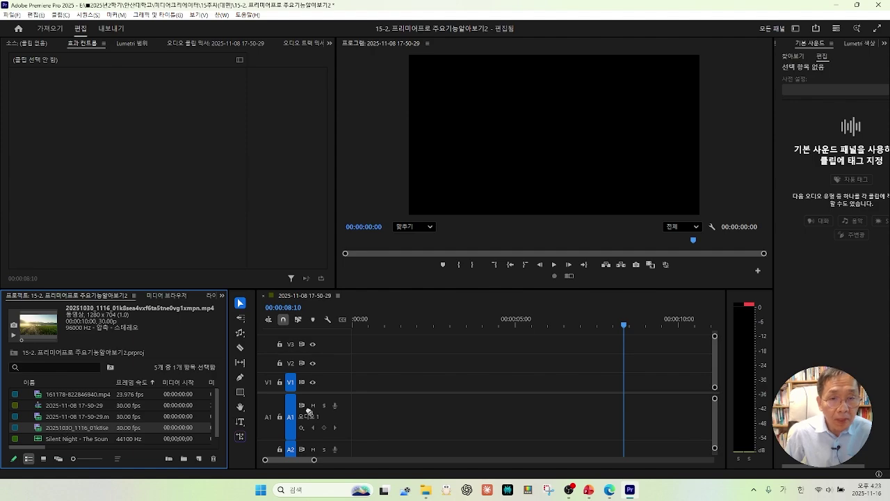
drag(313, 409, 363, 393)
drag(340, 394, 341, 393)
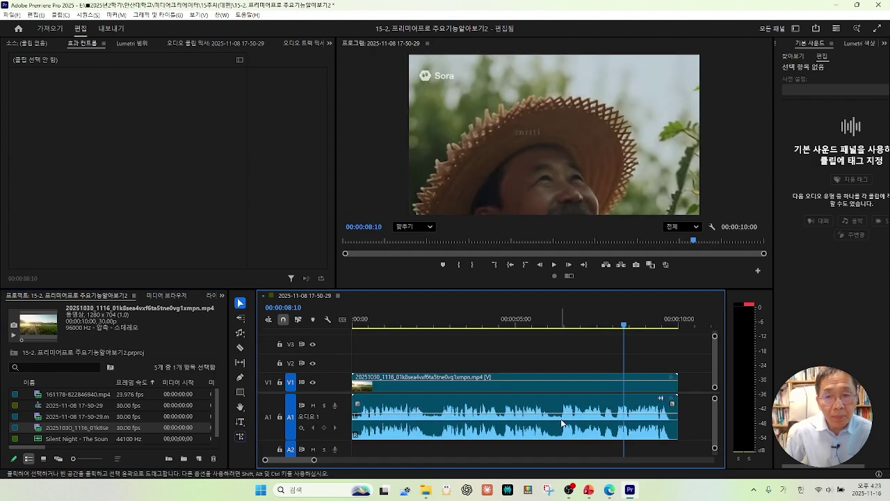
click(409, 326)
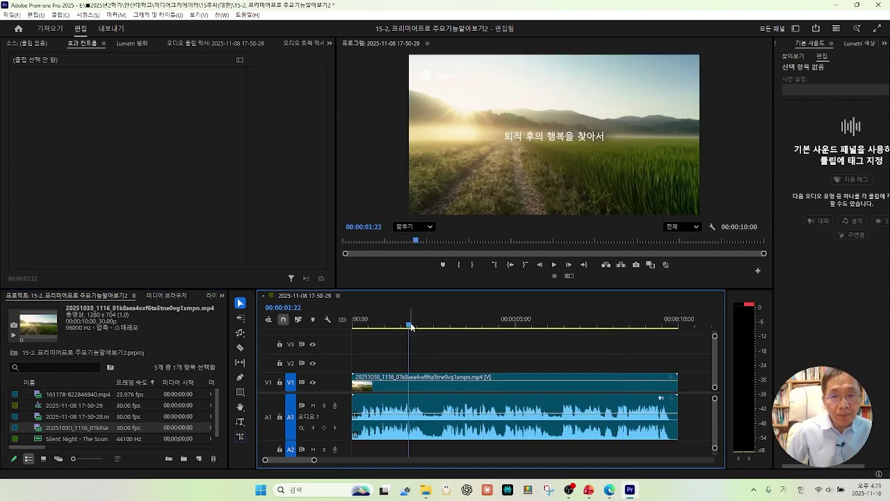
key(space)
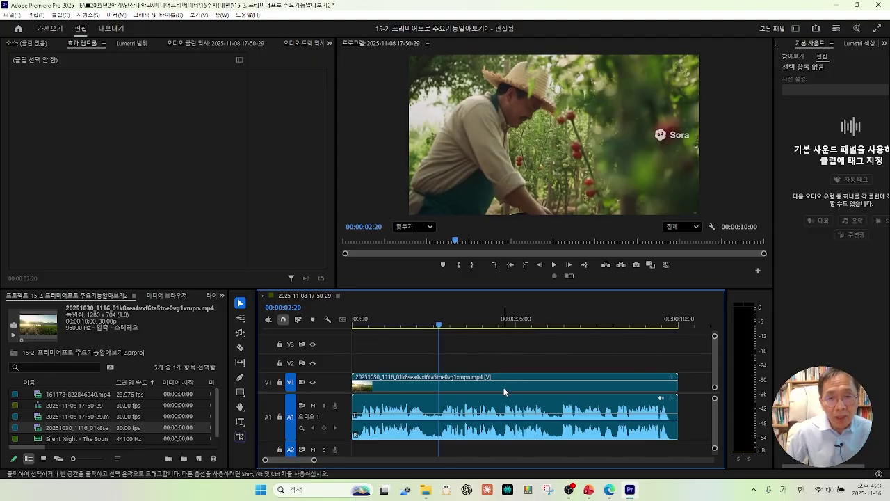
- Adjust the audio gain of the A1 clip by 5 dB
click(506, 408)
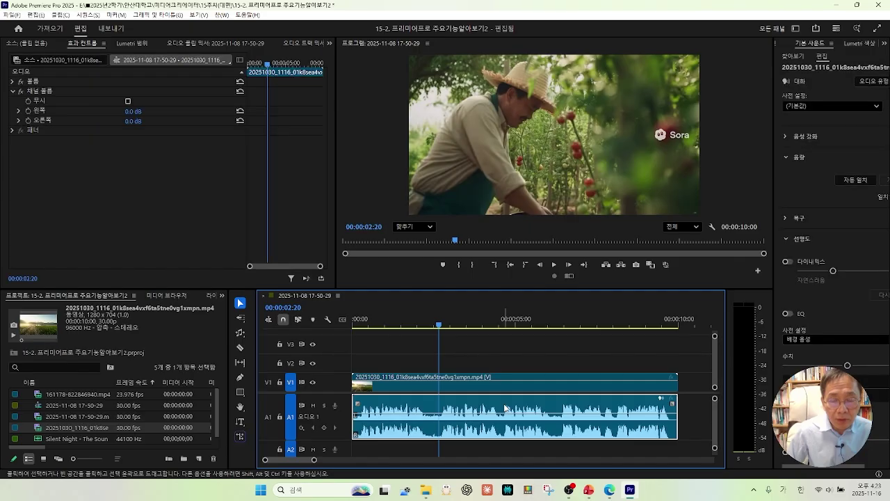
right_click(506, 408)
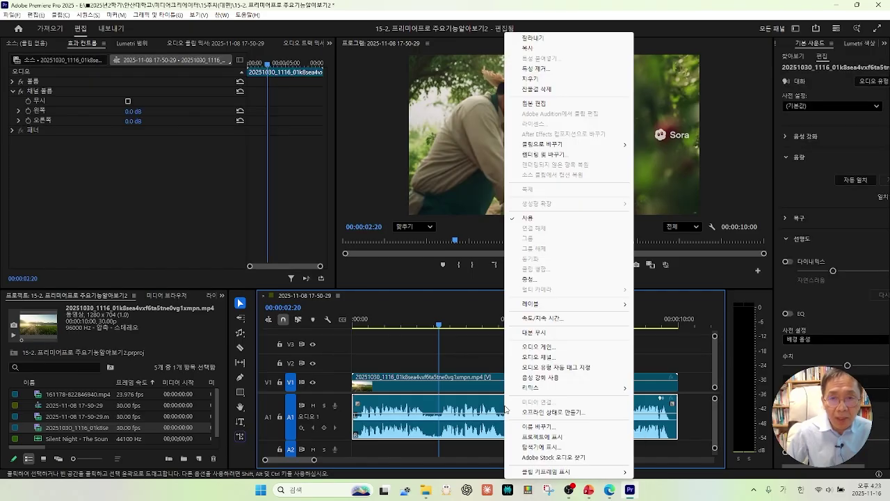
mouse_move(511, 392)
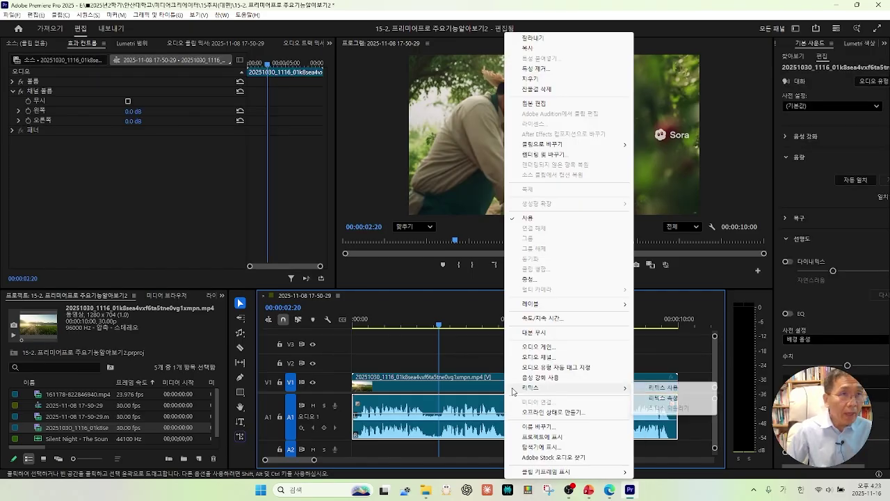
click(548, 347)
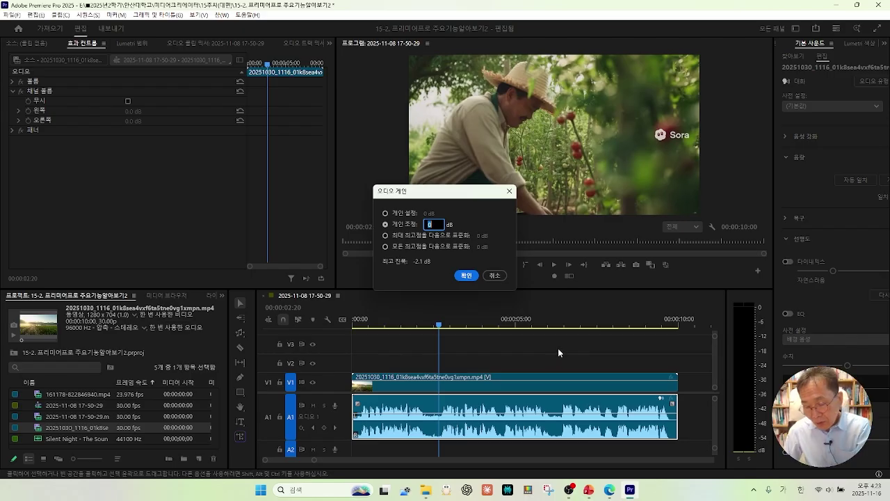
text(5)
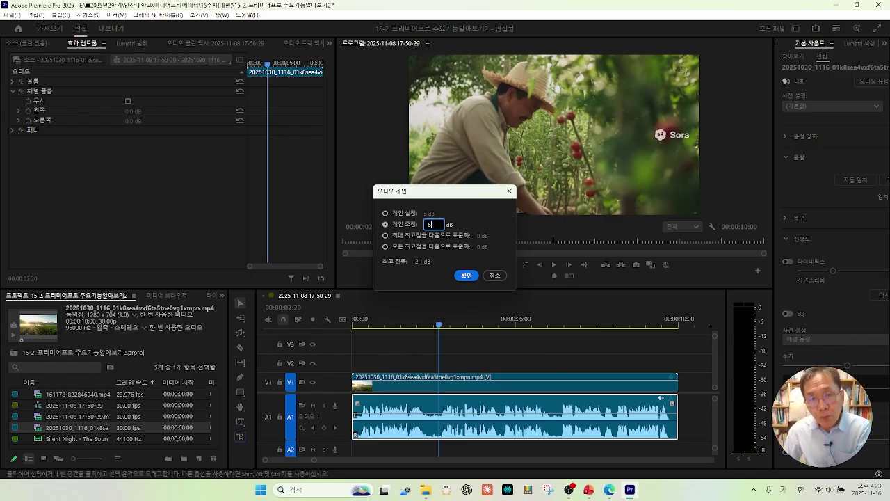
click(467, 275)
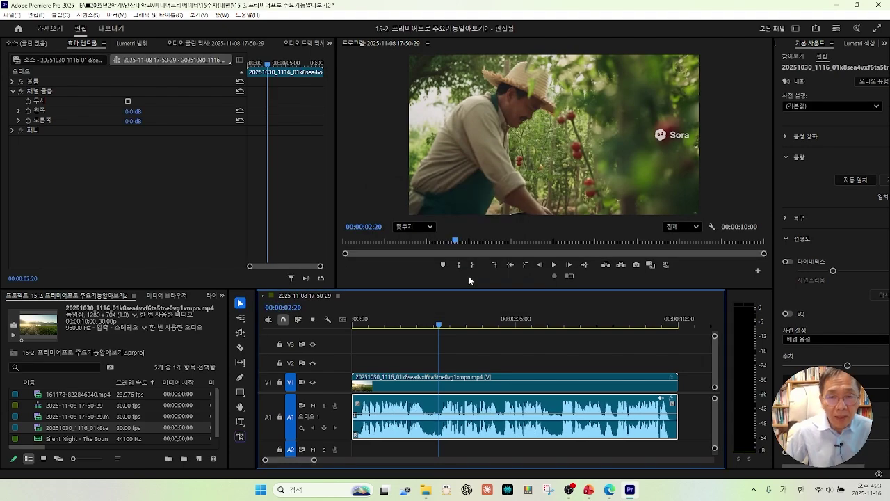
- Reapply a 5 dB gain adjustment to the A1 clip and play back the louder audio from 00:00:02:20
right_click(478, 412)
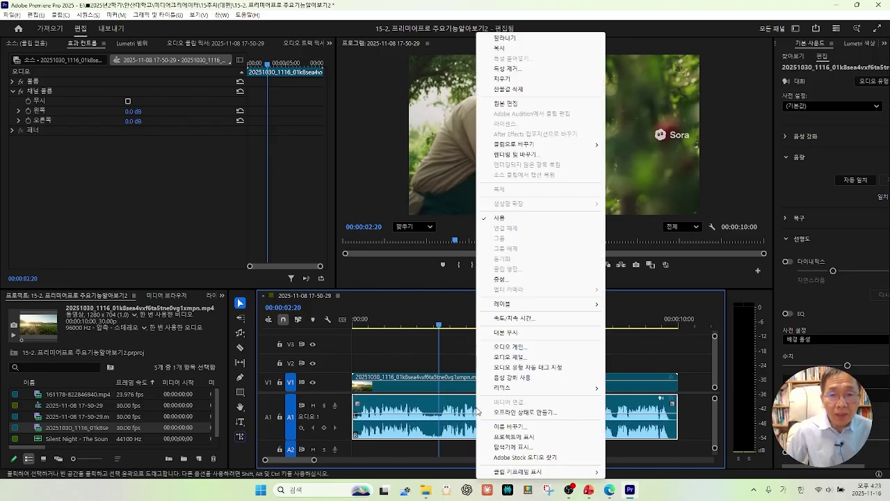
click(524, 348)
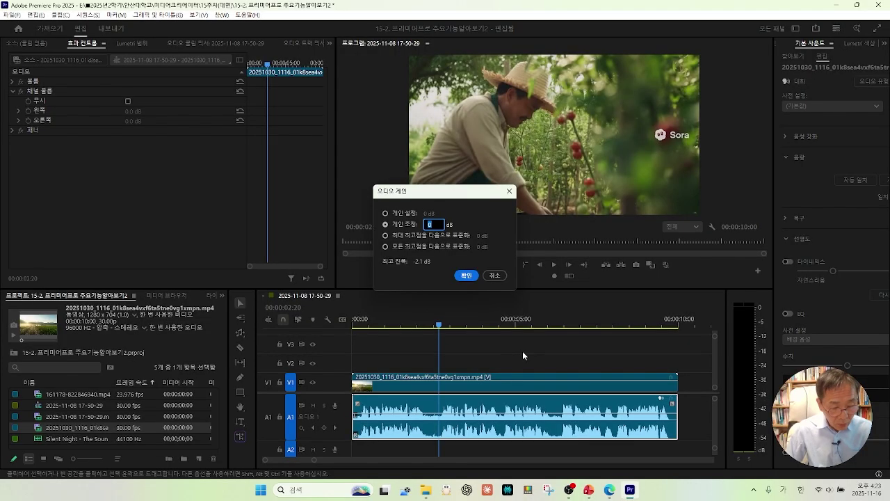
text(5)
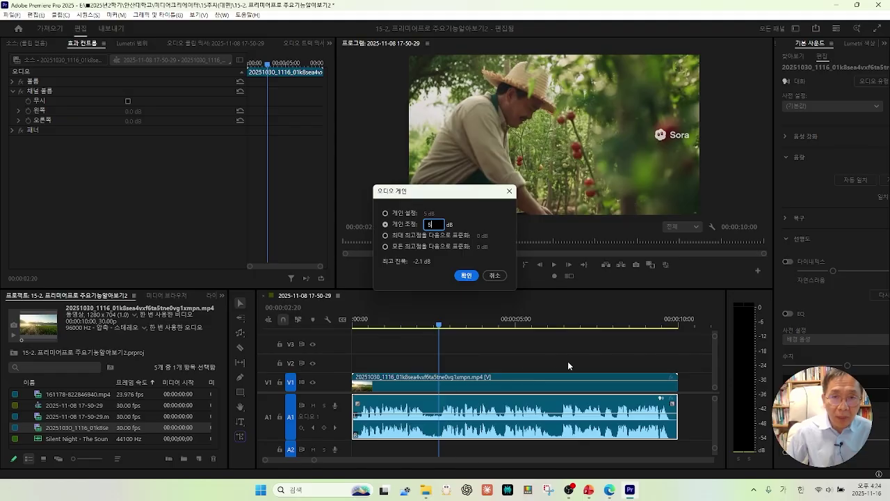
click(466, 276)
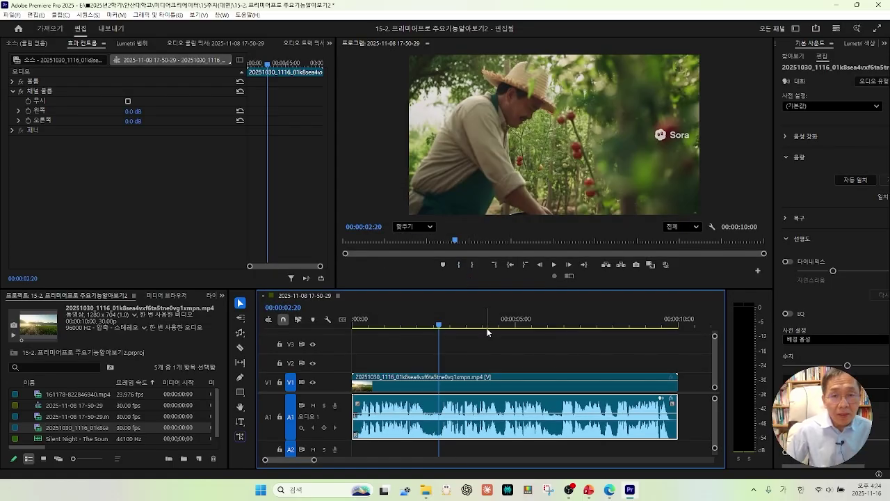
key(space)
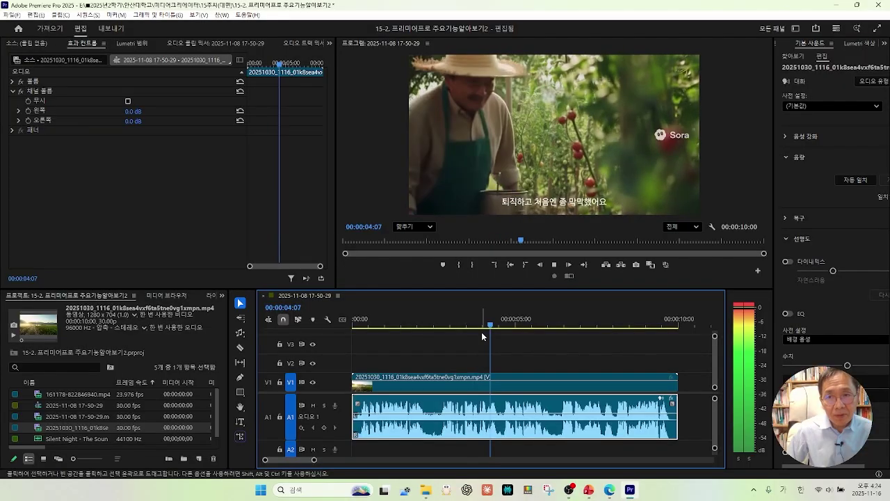
key(space)
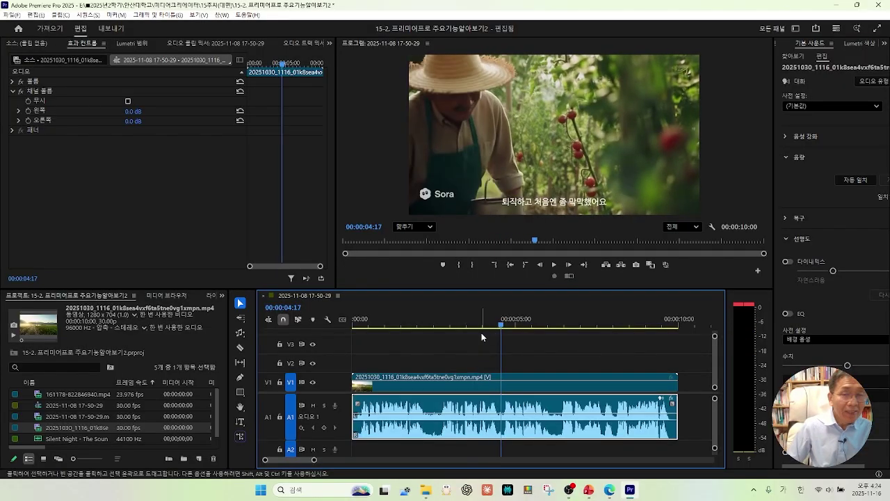
- Adjust the A1 clip's audio gain by -10 dB and play back the quieter audio from 00:00:02:18
right_click(474, 412)
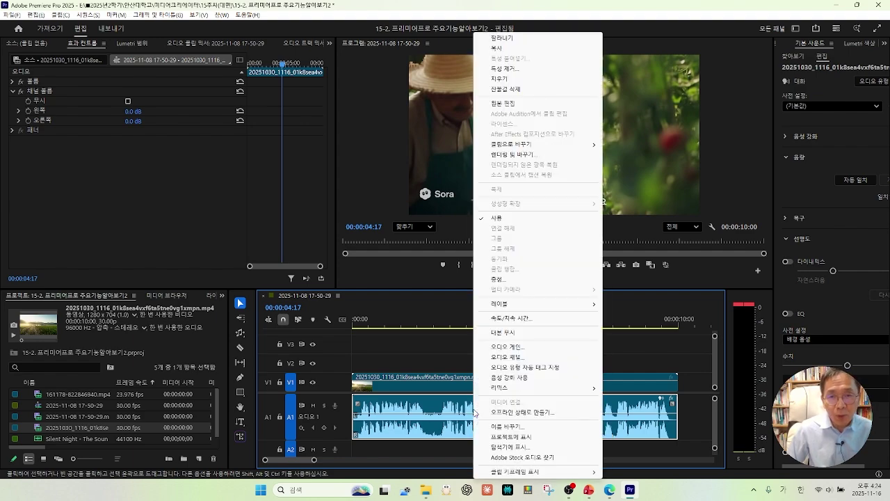
click(528, 348)
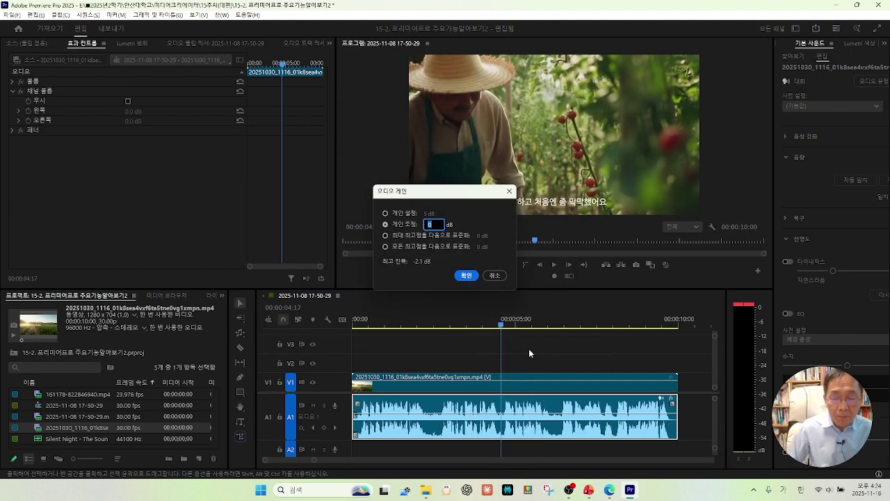
text(-)
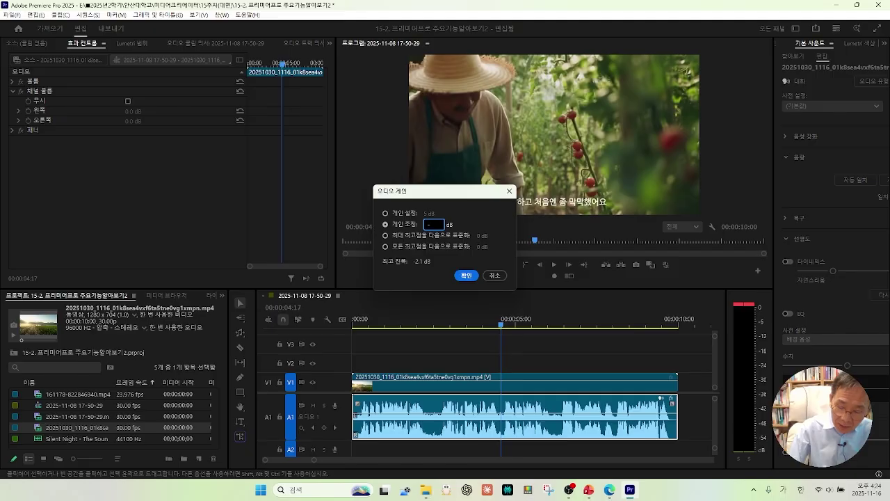
text(10)
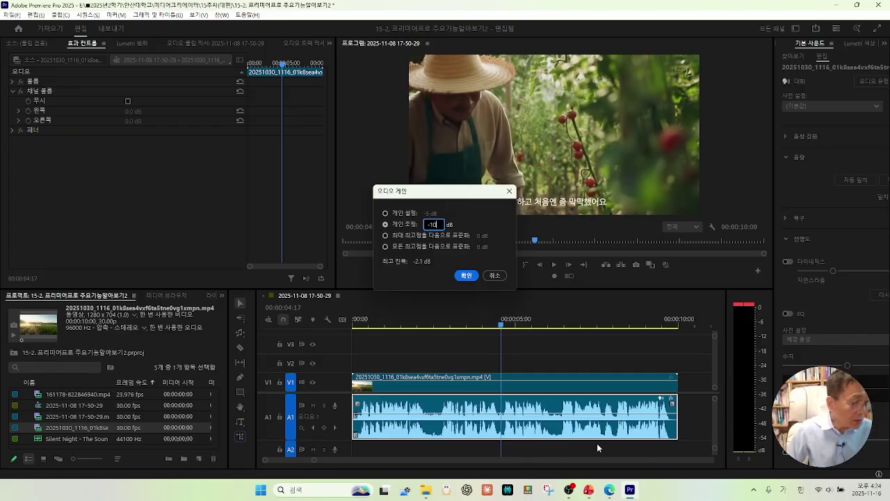
click(466, 277)
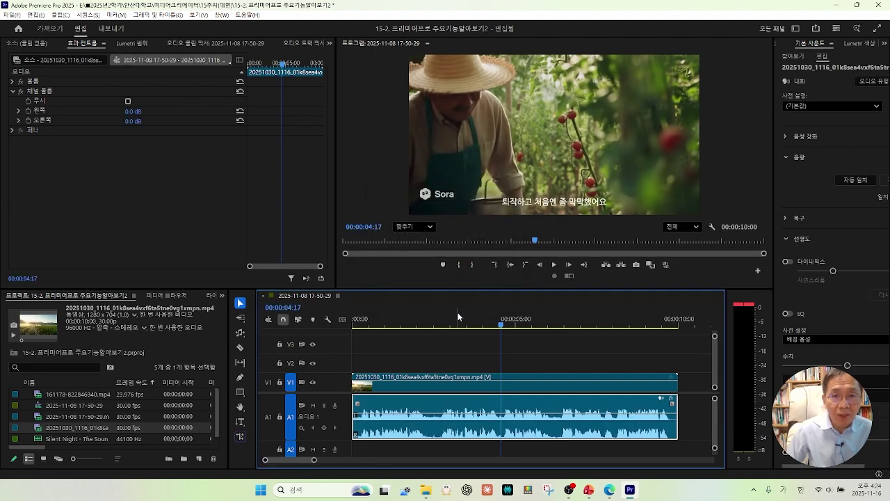
click(438, 324)
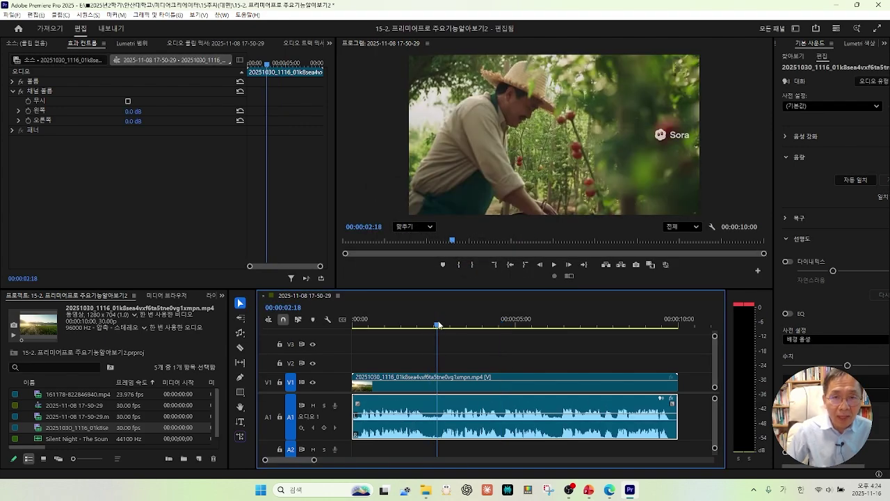
key(space)
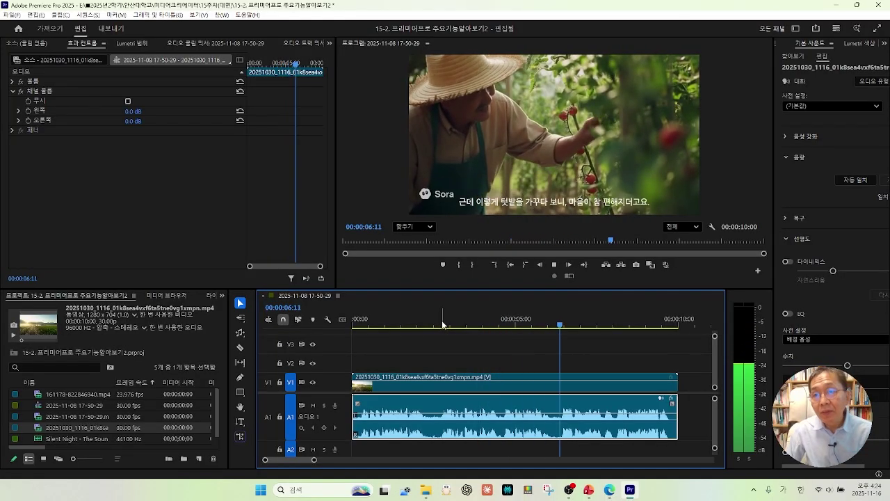
key(space)
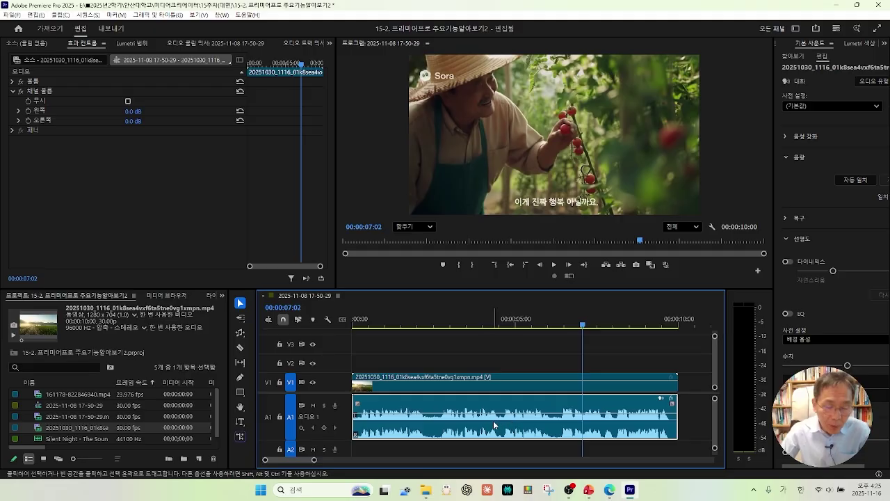
- Auto-match the loudness of the A1 dialogue clip and raise its clip volume level in Essential Sound
mouse_move(539, 449)
mouse_down()
mouse_move(467, 390)
mouse_move(576, 425)
mouse_move(567, 431)
mouse_up()
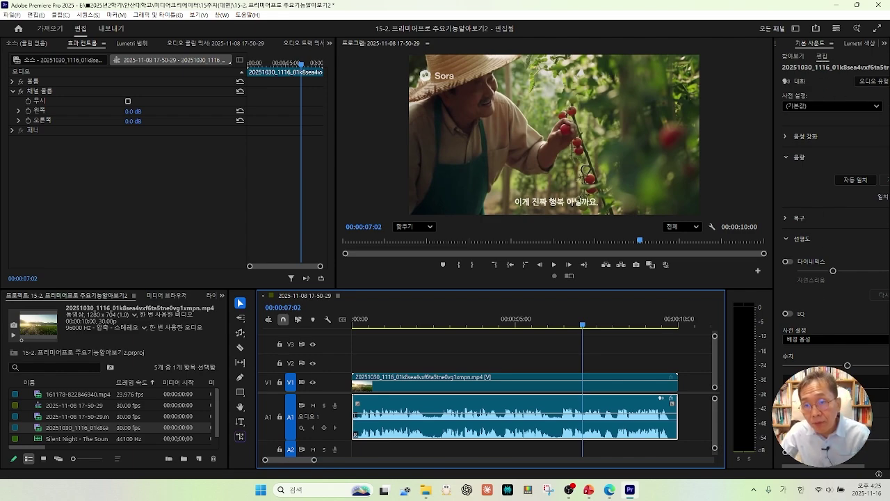
click(855, 181)
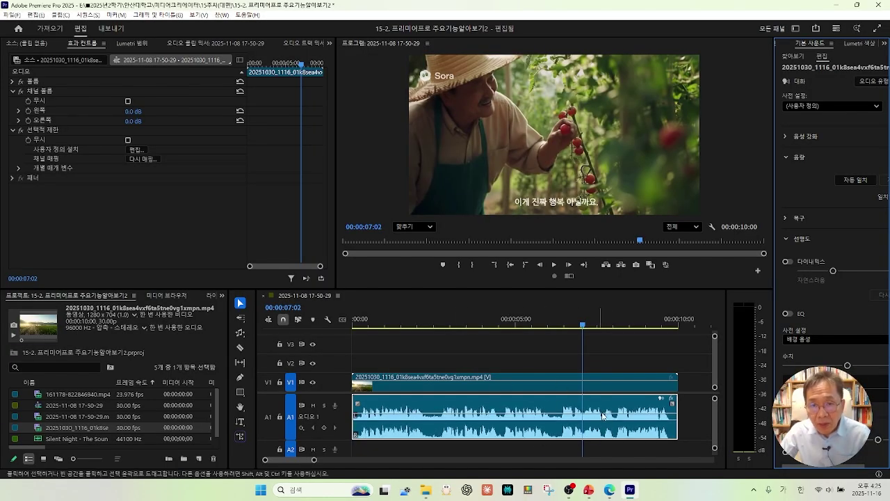
mouse_move(878, 440)
mouse_down()
mouse_move(850, 440)
mouse_move(887, 440)
mouse_move(843, 439)
mouse_move(887, 440)
mouse_move(845, 440)
mouse_move(884, 449)
mouse_move(859, 453)
mouse_move(866, 456)
mouse_move(878, 450)
mouse_move(852, 449)
mouse_move(886, 440)
mouse_move(856, 442)
mouse_move(887, 439)
mouse_move(857, 445)
mouse_move(881, 449)
mouse_move(878, 456)
mouse_move(887, 446)
mouse_up()
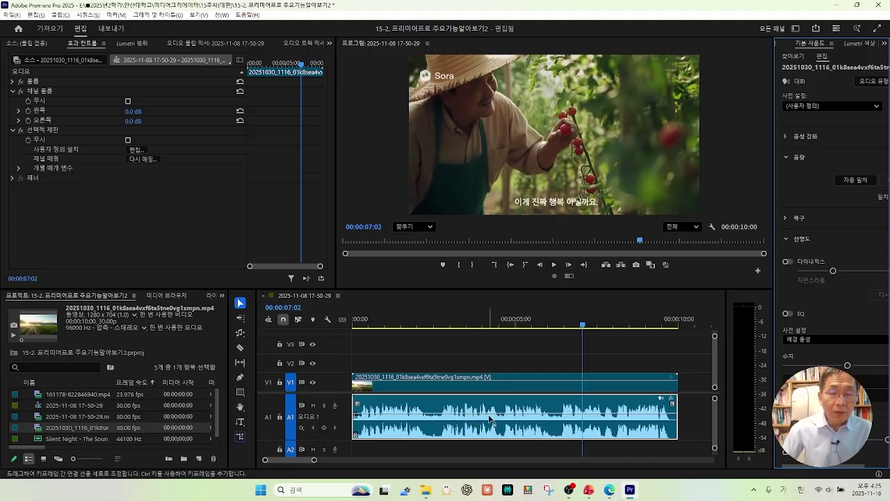
- Lower the A1 clip's Volume effect level to -23.1 dB and play back the quieter audio from an earlier point
click(465, 428)
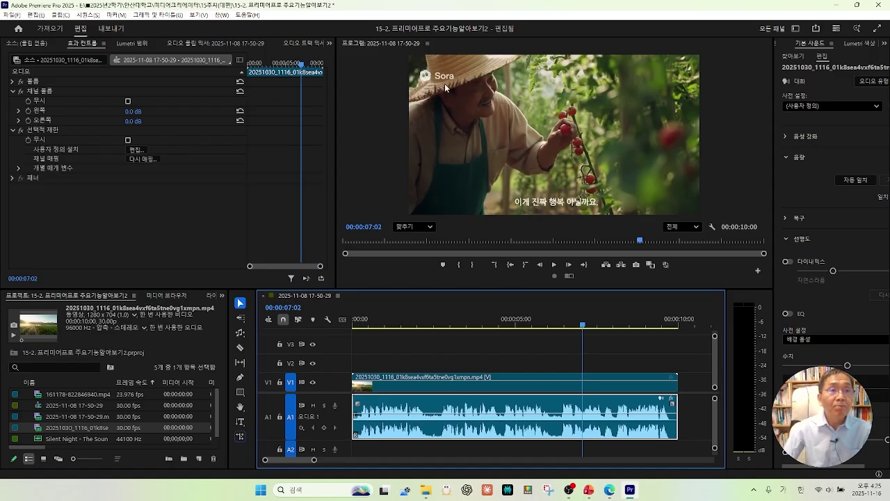
click(12, 82)
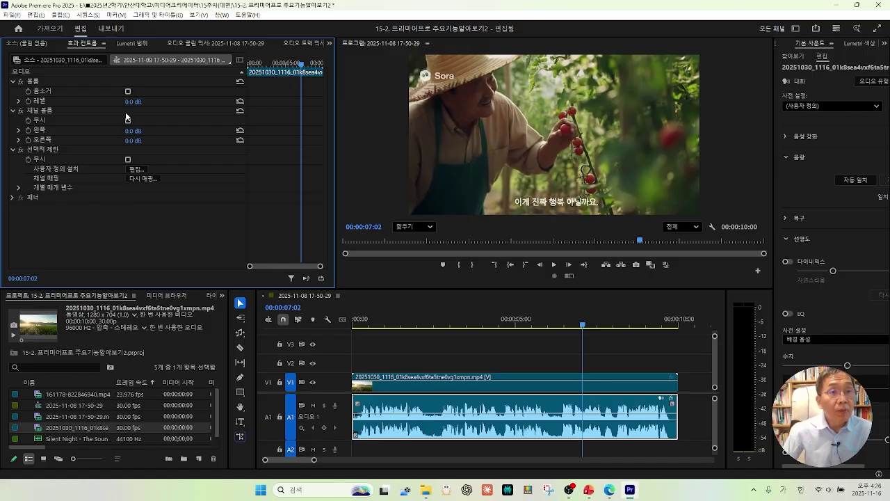
click(19, 101)
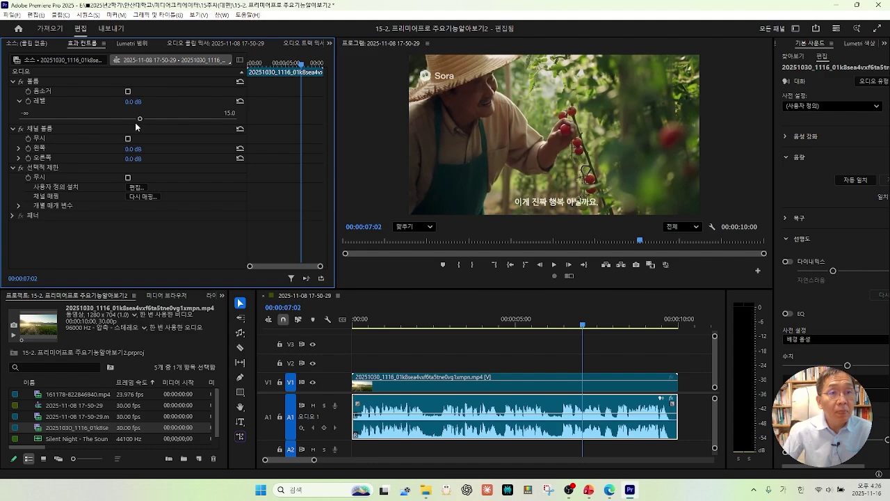
drag(139, 120, 67, 149)
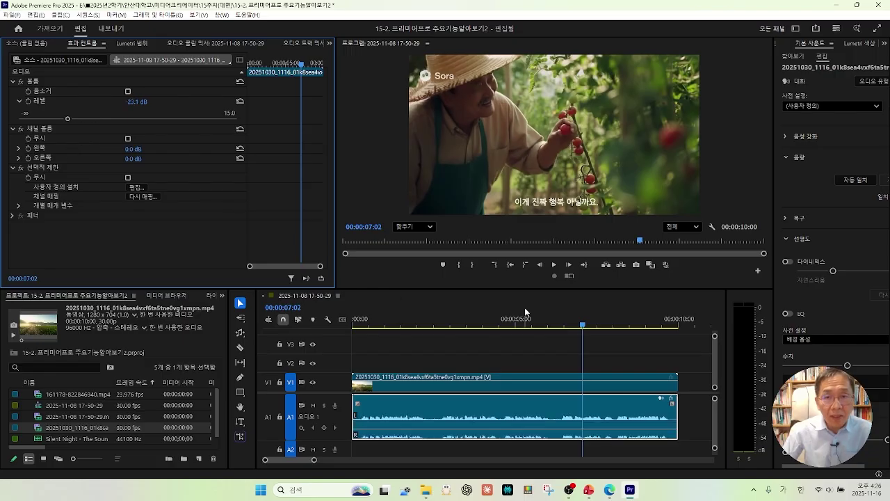
click(438, 320)
click(554, 265)
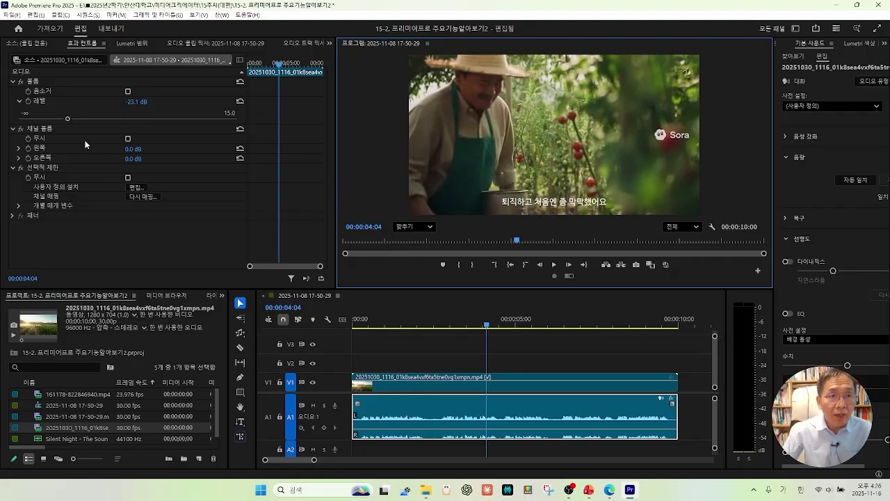
- Raise the A1 clip's Volume effect level to 9.1 dB and play back the louder audio
drag(68, 118, 189, 126)
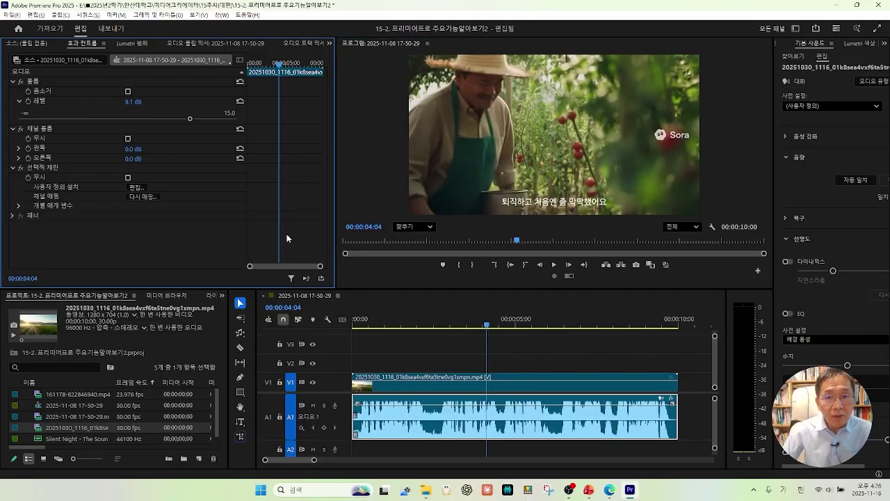
click(555, 265)
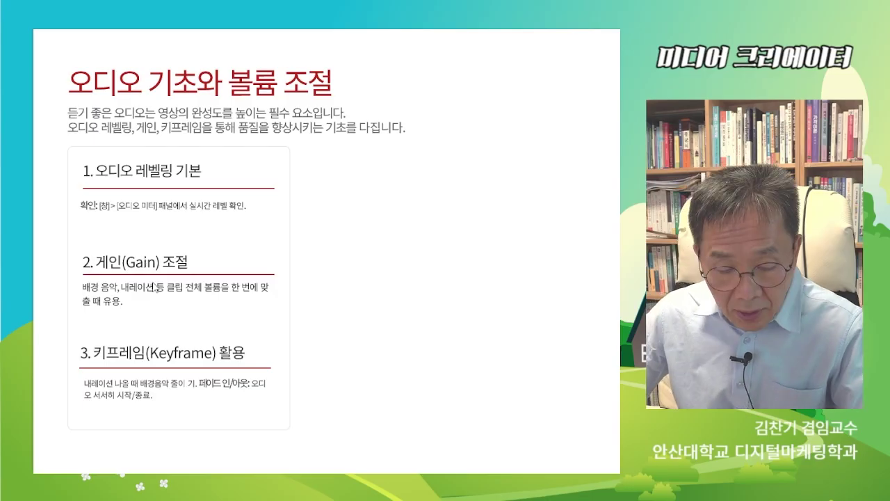
mouse_move(143, 309)
mouse_down()
mouse_move(44, 267)
mouse_move(131, 231)
mouse_move(231, 265)
mouse_move(186, 312)
mouse_up()
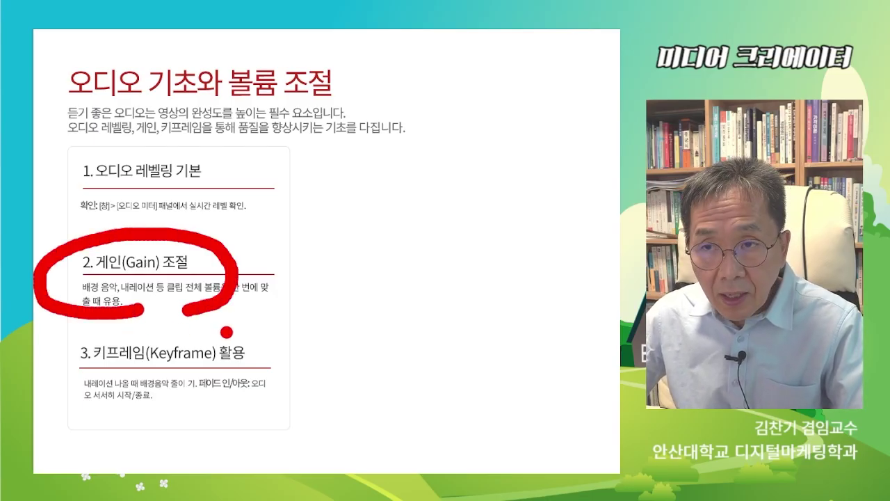
key(Escape)
key(Right)
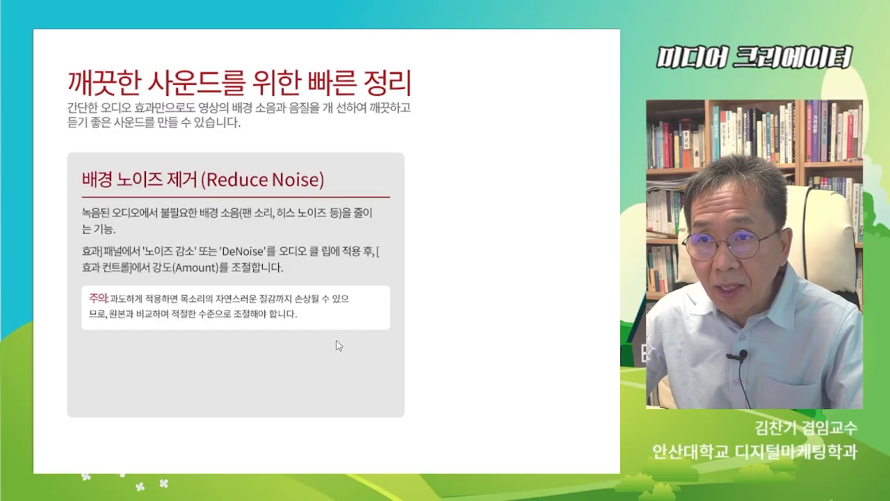
key(ctrl+2)
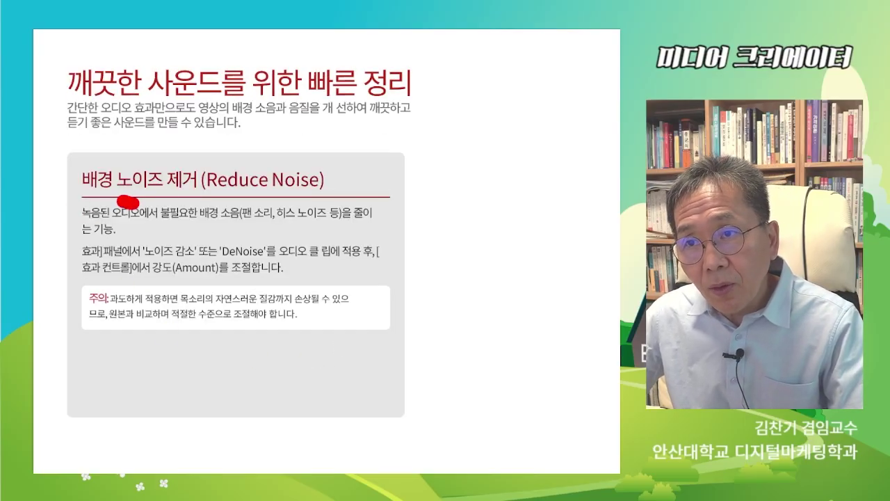
drag(119, 202, 211, 198)
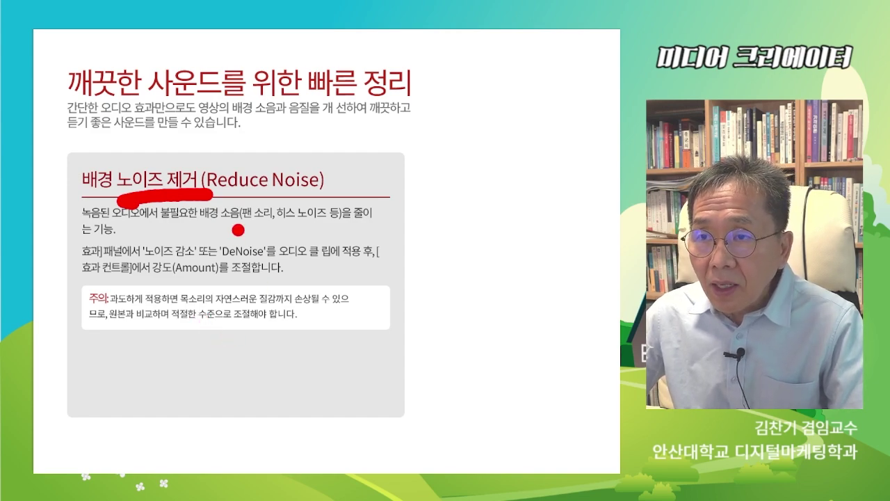
mouse_move(238, 230)
mouse_down()
mouse_move(321, 232)
mouse_move(318, 242)
mouse_up()
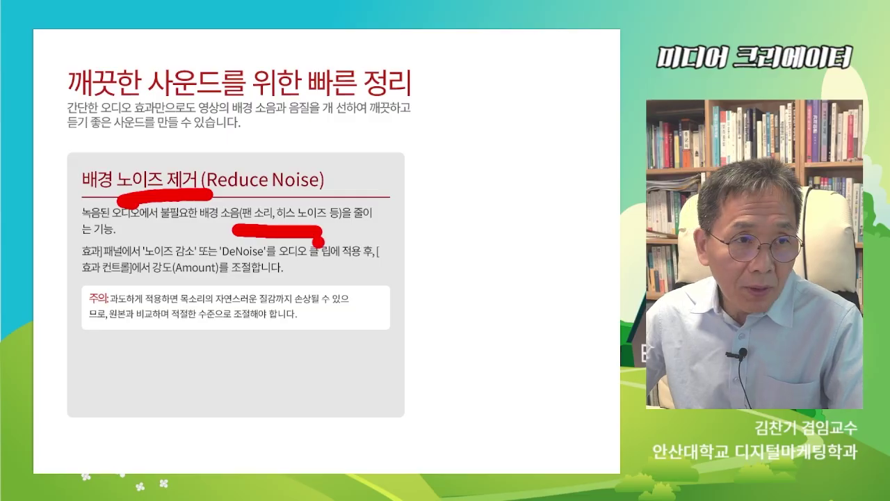
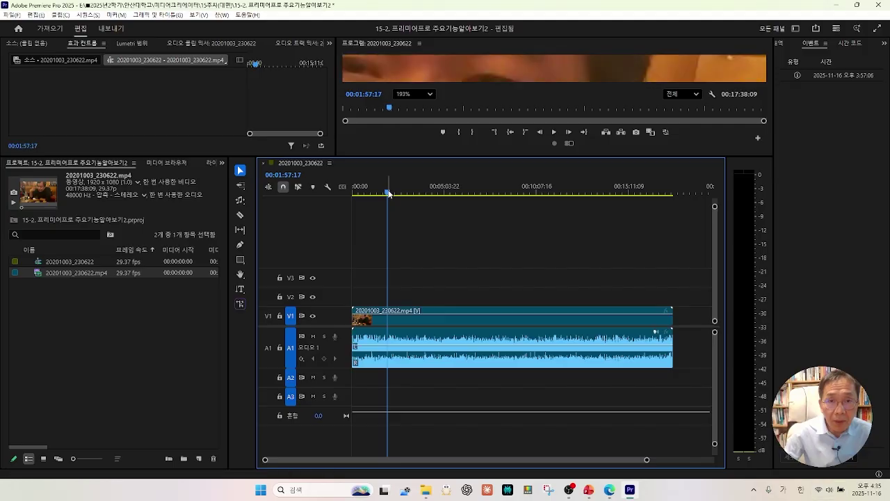
- Play back the start of the 20201003_230622 sequence to hear its background noise, checking the system sound settings between playbacks
click(552, 132)
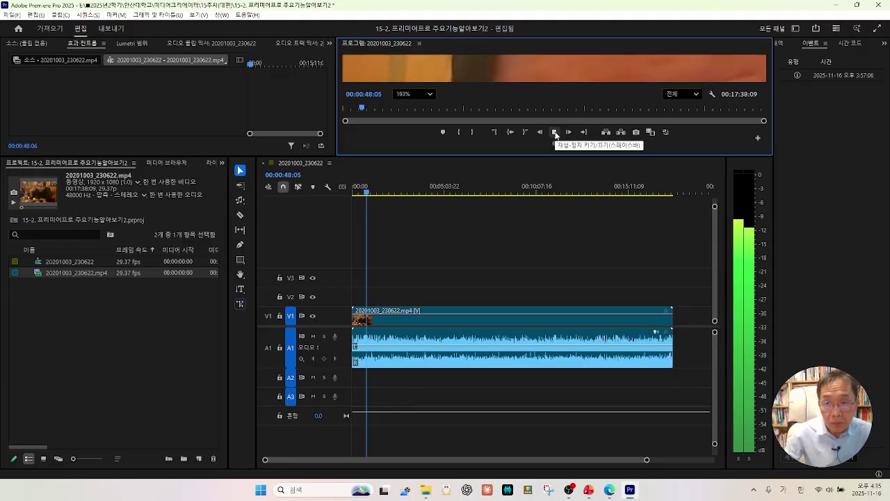
click(555, 132)
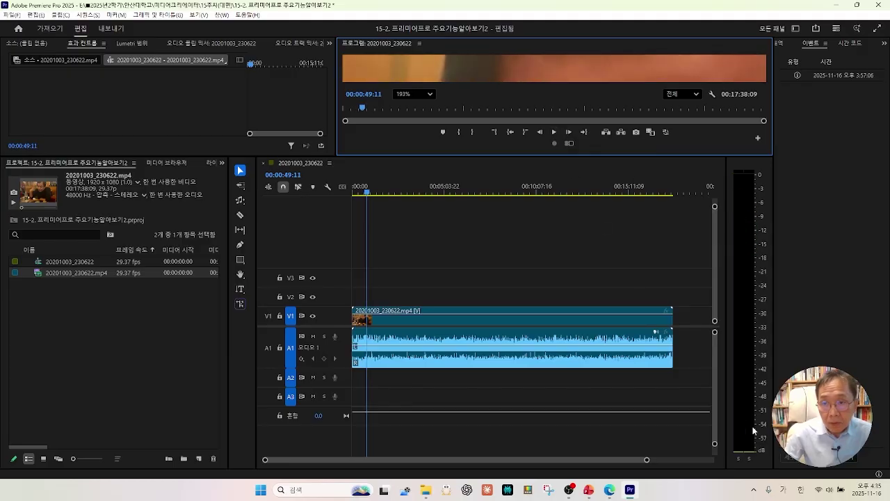
click(830, 490)
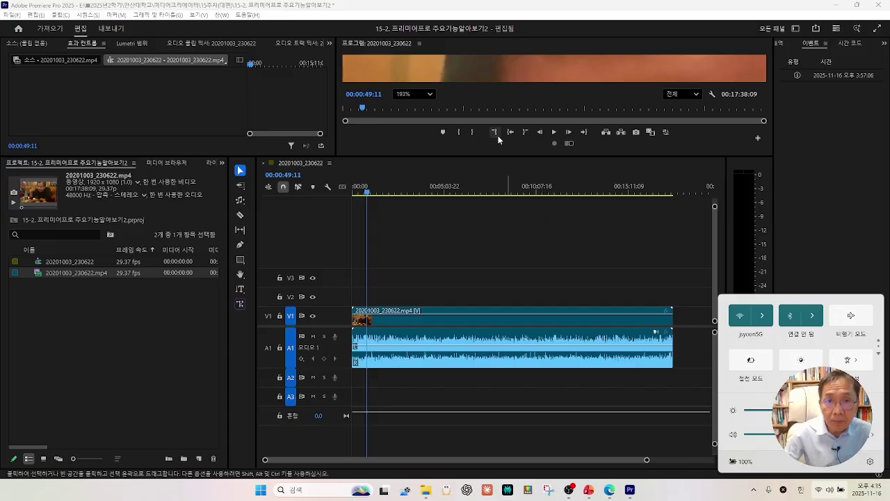
click(555, 133)
click(554, 134)
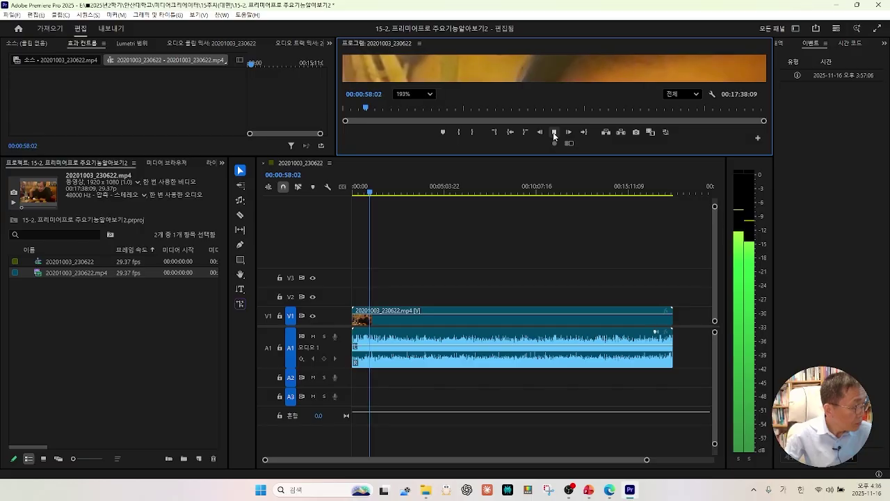
click(555, 133)
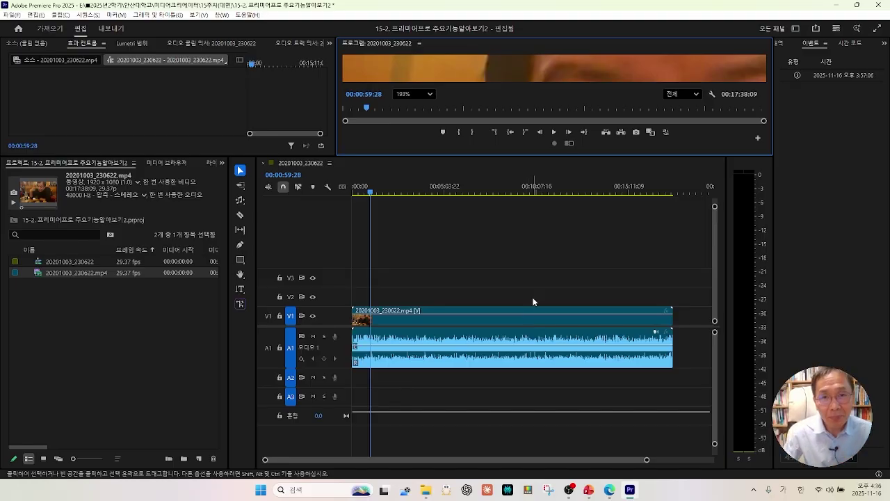
- Split the 20201003_230622.mp4 clip at 00:07:50:10 with the Razor tool and shift the second part later, leaving a gap
click(495, 193)
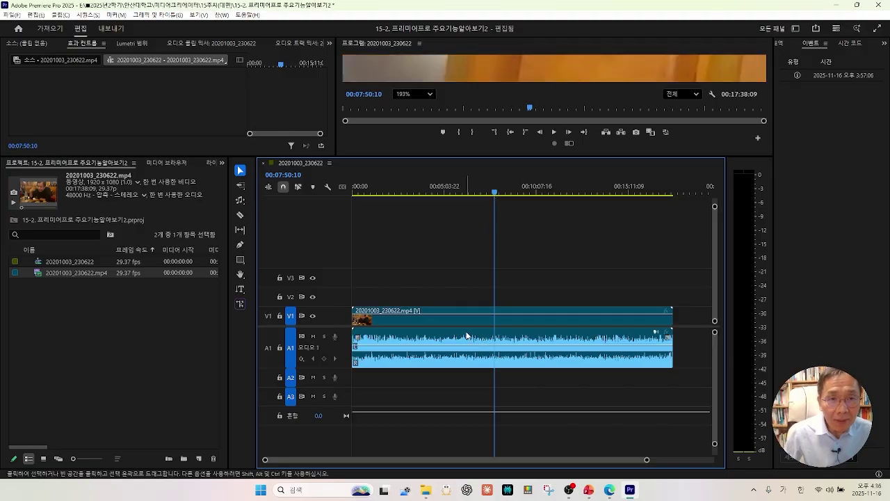
click(240, 215)
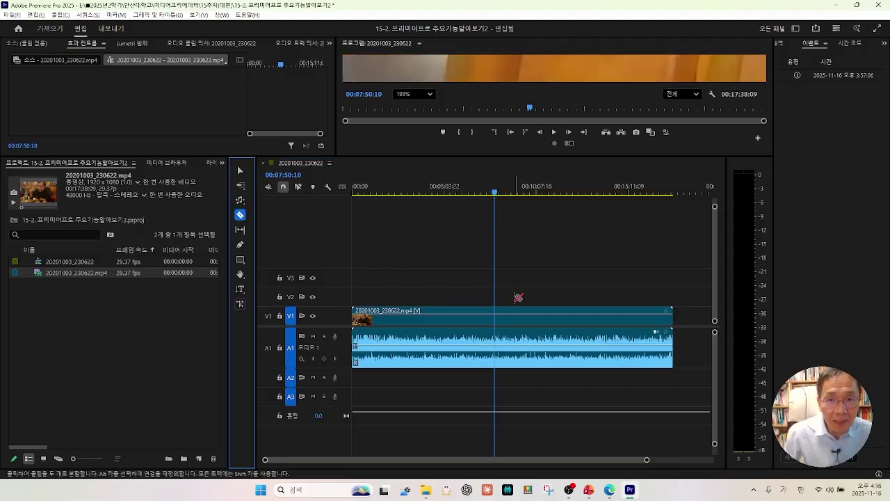
click(494, 313)
click(499, 341)
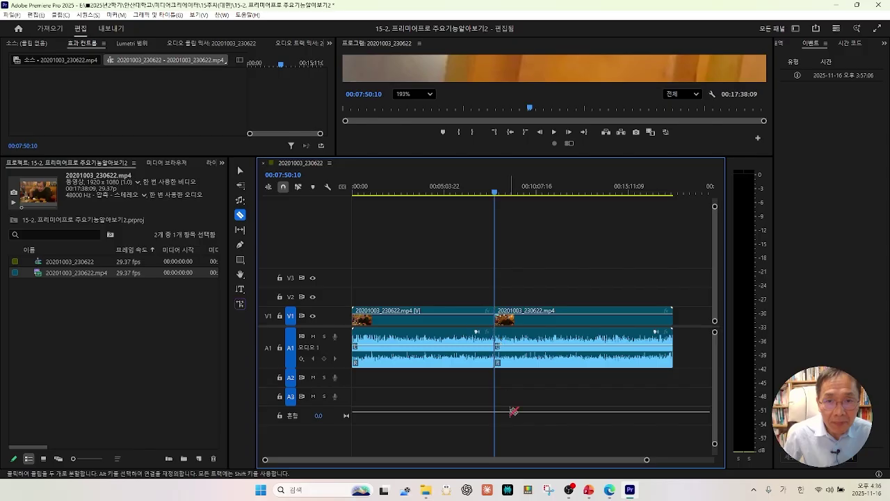
click(240, 171)
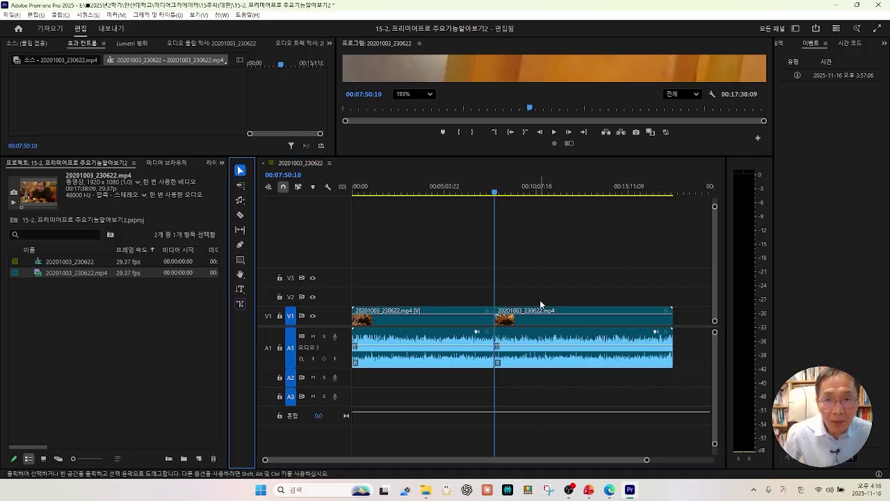
drag(526, 297, 553, 324)
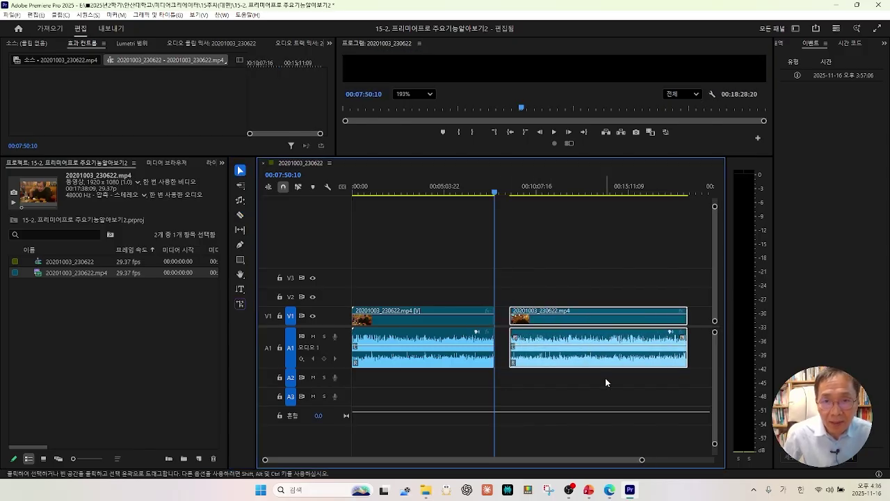
click(591, 301)
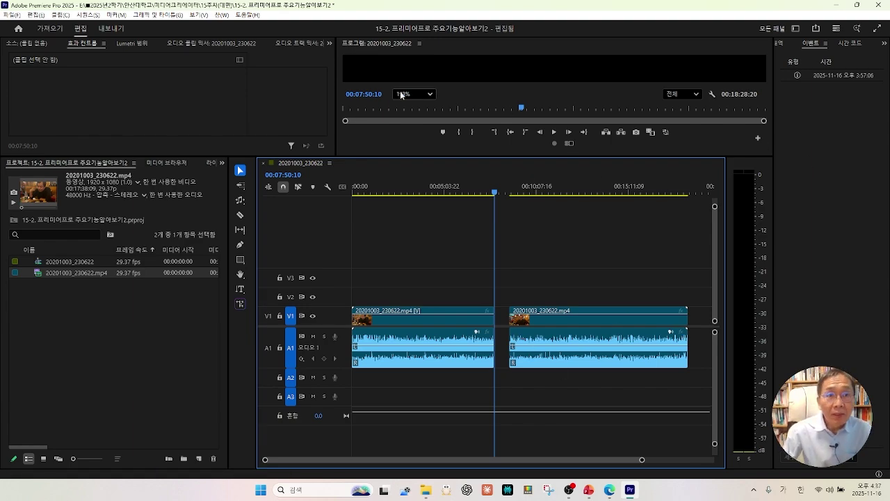
- Search the effects for "노이즈" and apply the 노이즈 제거 (DeNoise) audio effect to the second clip's A1 audio
click(223, 15)
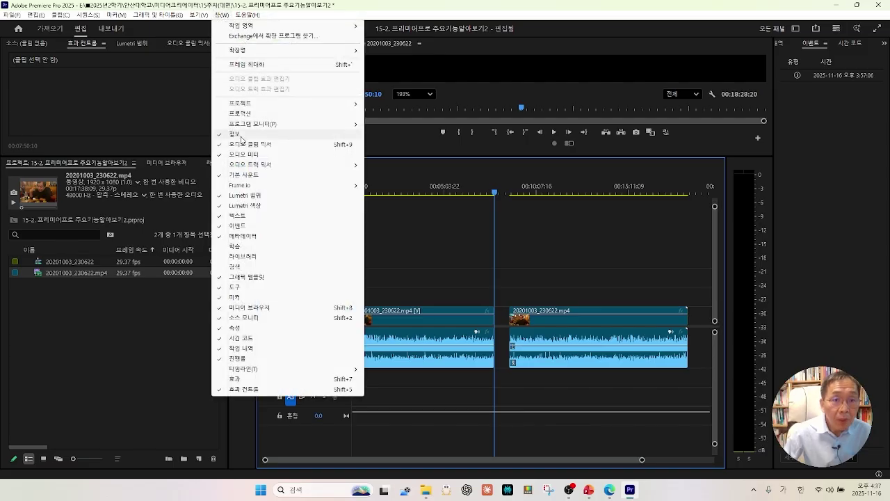
click(241, 379)
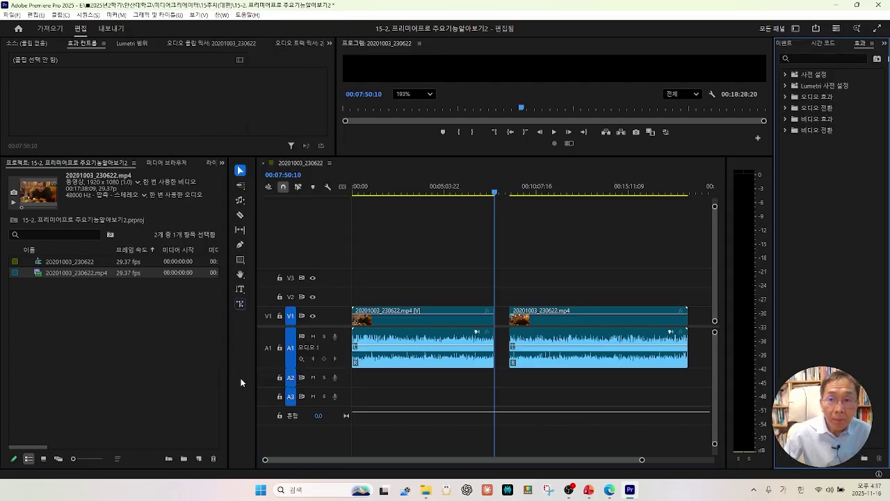
click(804, 57)
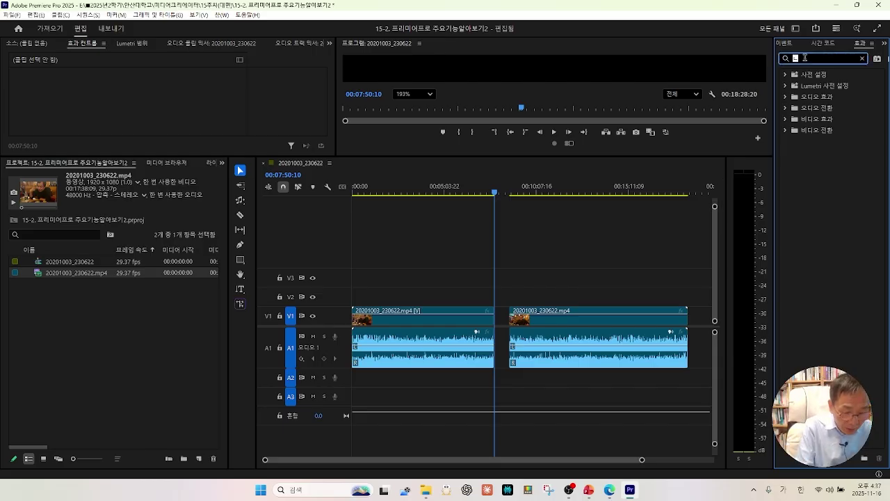
text(노이즈)
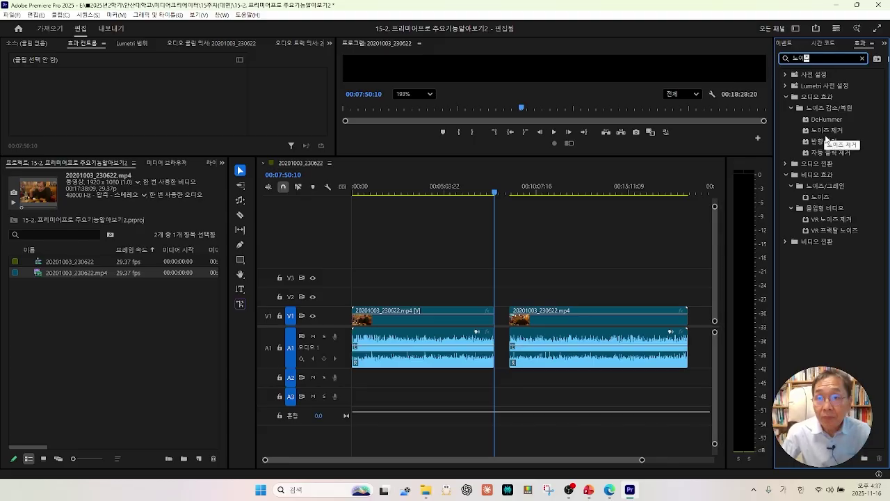
mouse_move(824, 143)
mouse_down()
mouse_move(797, 143)
mouse_move(834, 115)
mouse_move(831, 148)
mouse_up()
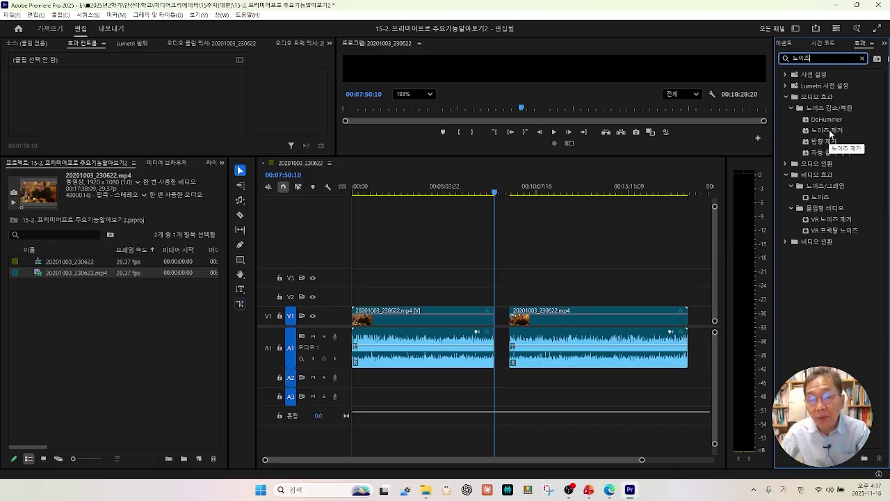
click(829, 132)
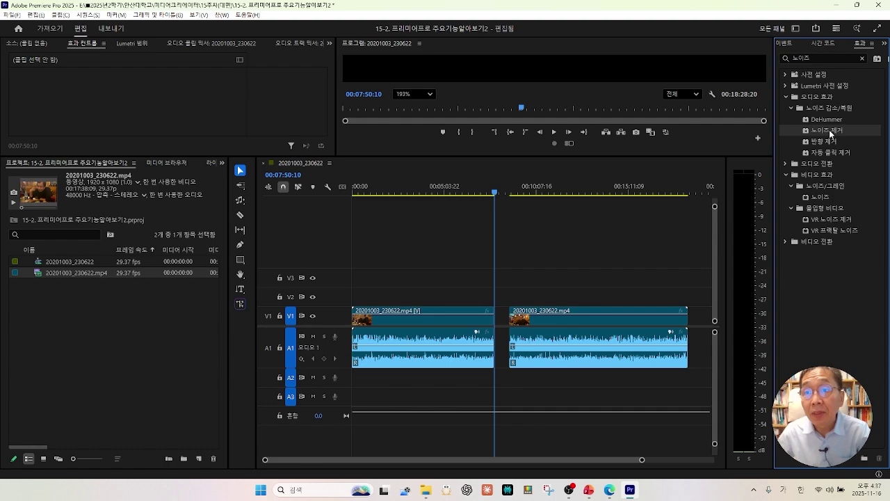
drag(830, 133, 589, 350)
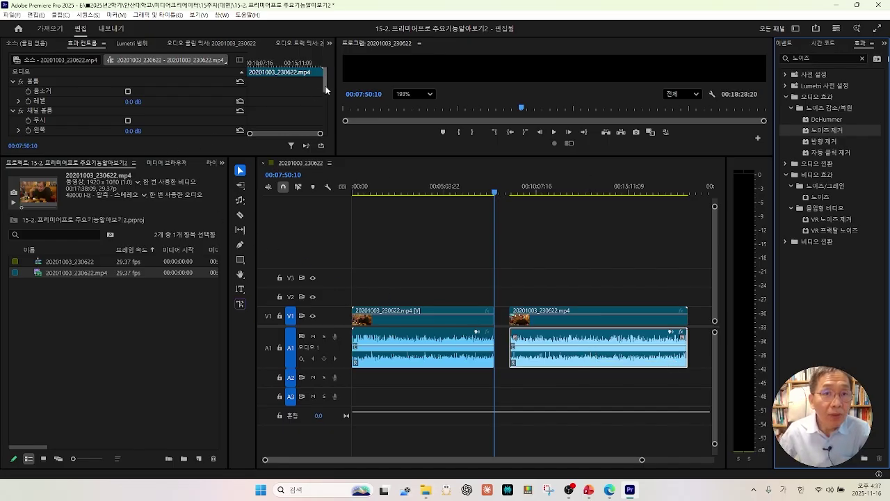
- Open the custom setup editor of the second clip's 노이즈 제거 effect, move it clear of the timeline and set the amount to 36%
drag(325, 89, 328, 110)
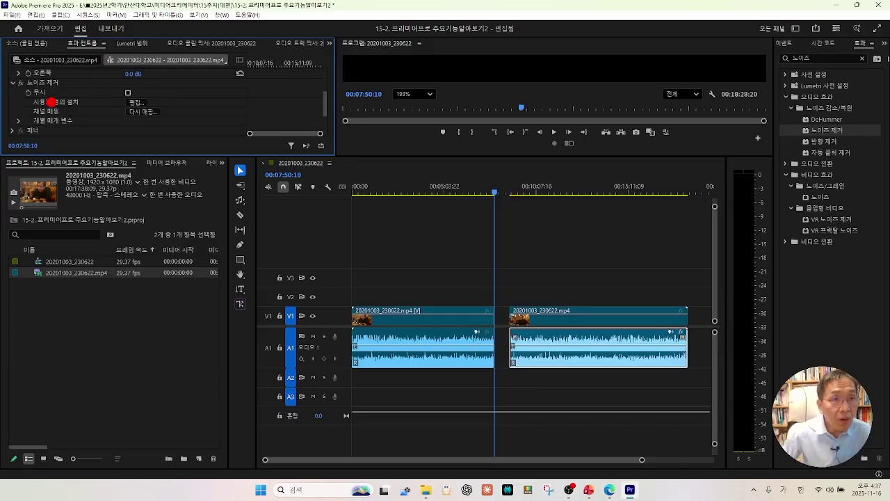
mouse_move(49, 101)
mouse_down()
mouse_move(14, 75)
mouse_move(75, 73)
mouse_move(38, 108)
mouse_up()
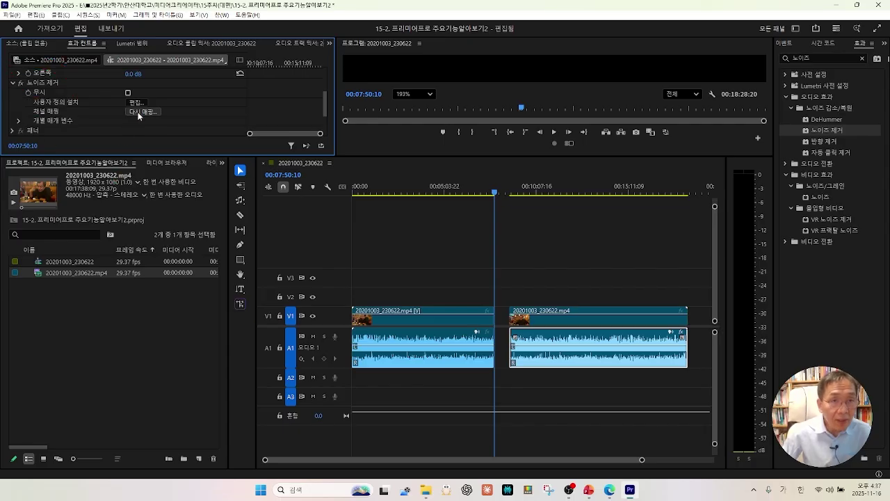
click(135, 103)
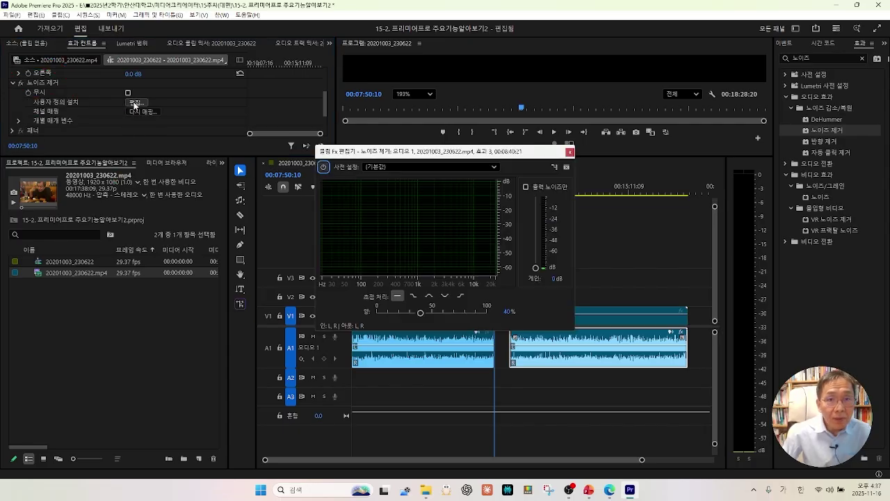
drag(433, 155, 177, 68)
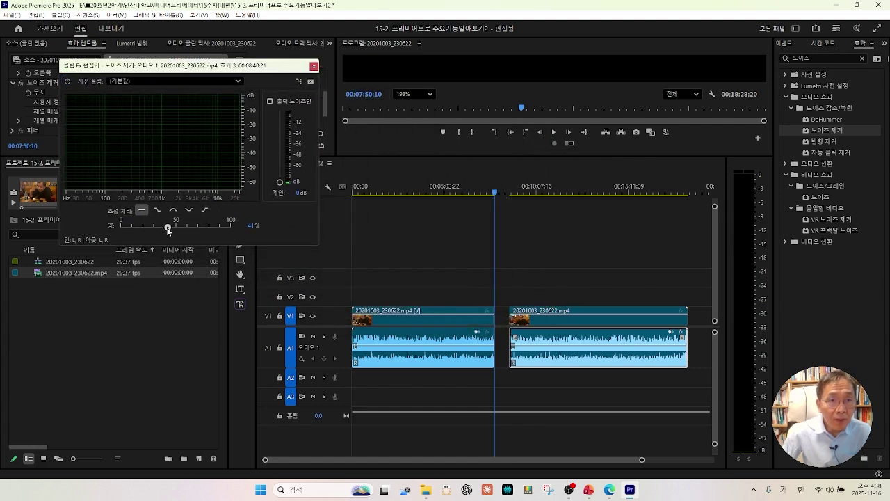
mouse_move(165, 227)
mouse_down()
mouse_move(195, 226)
mouse_move(158, 229)
mouse_up()
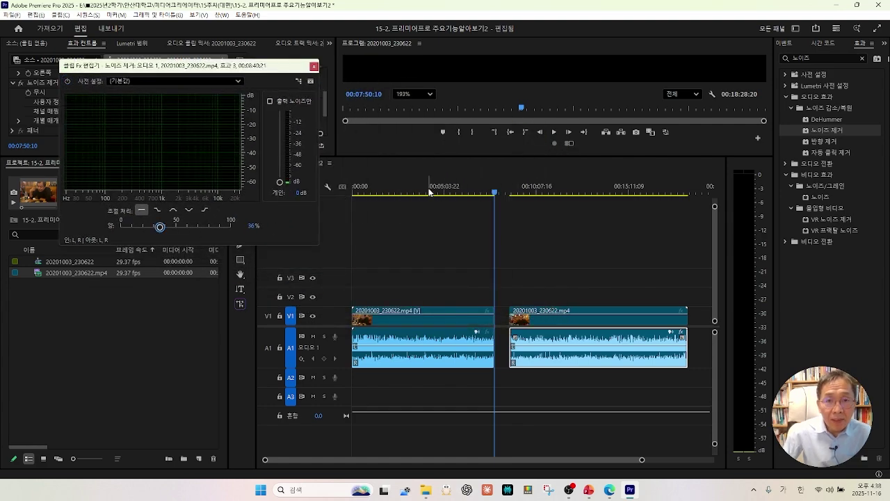
- Play back the second clip while trying noise removal amounts of 0%, 78%, 69% and 58%, then set the amount to 51% and stop playback
click(558, 194)
click(554, 131)
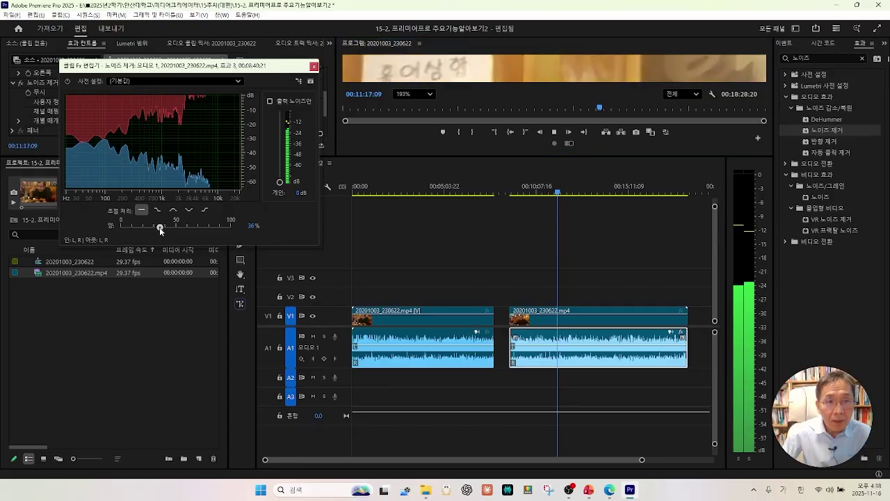
drag(159, 227, 120, 229)
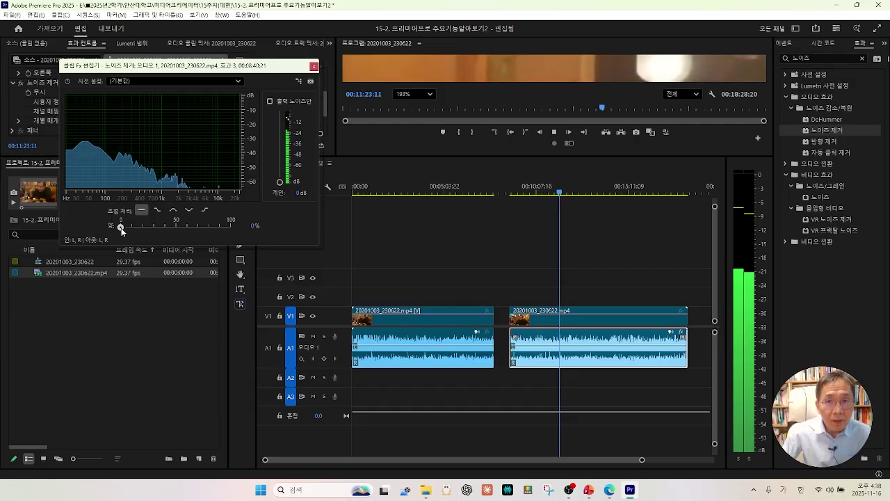
drag(121, 229, 207, 229)
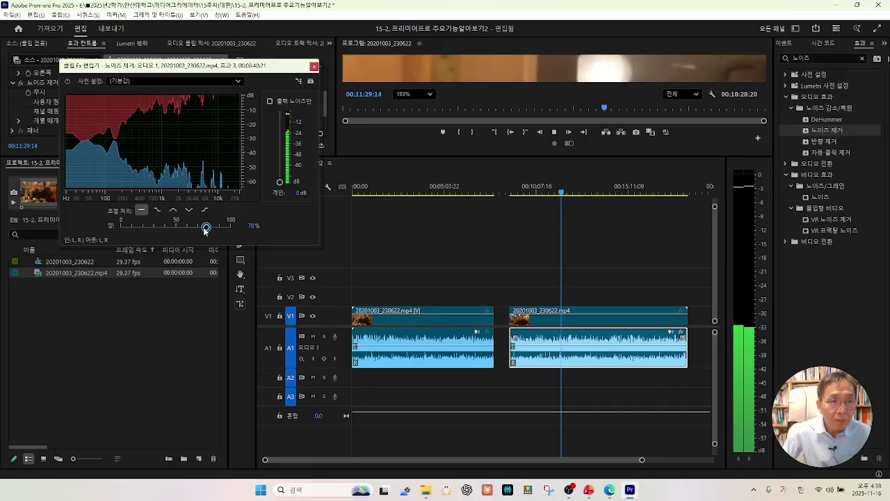
mouse_move(207, 228)
mouse_down()
mouse_move(220, 229)
mouse_move(197, 228)
mouse_up()
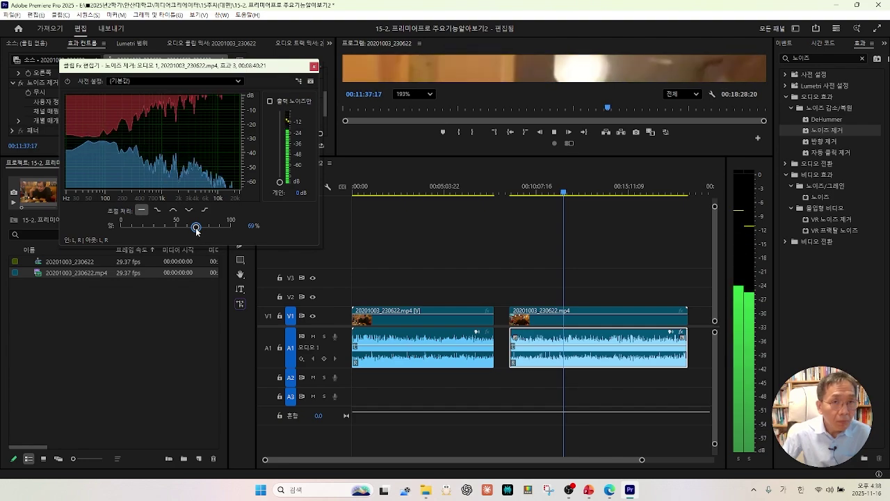
drag(196, 228, 184, 229)
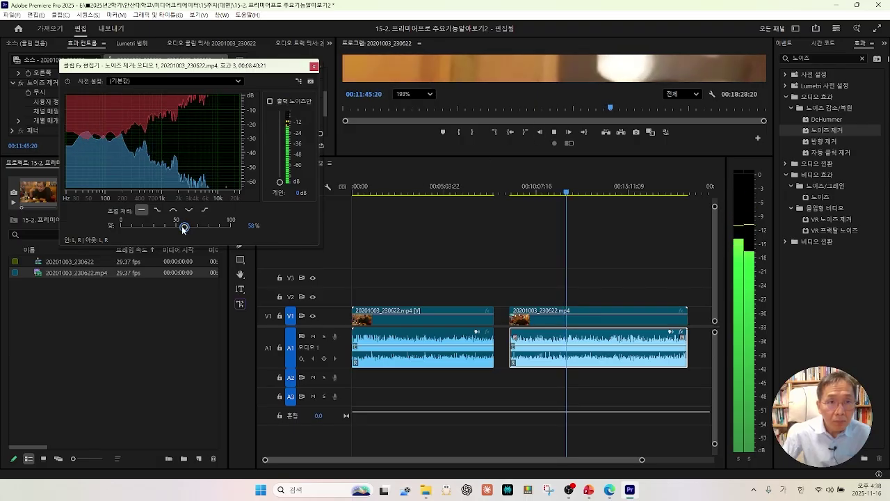
drag(184, 227, 177, 227)
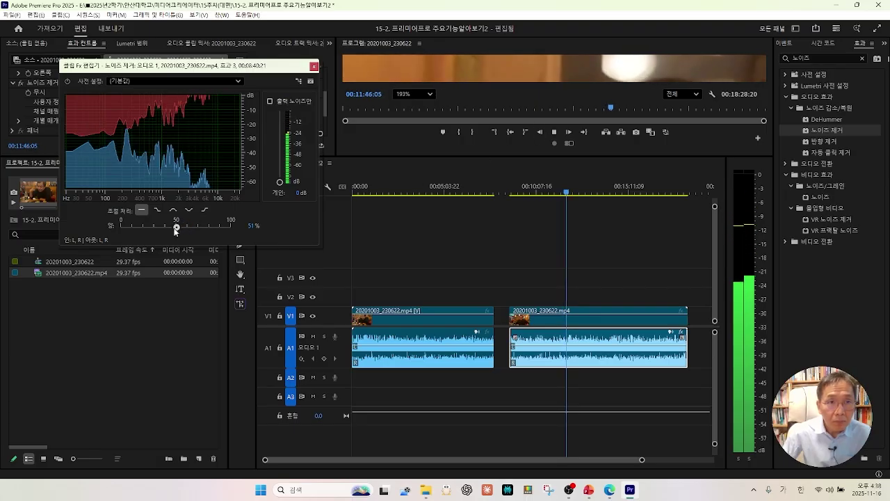
click(555, 132)
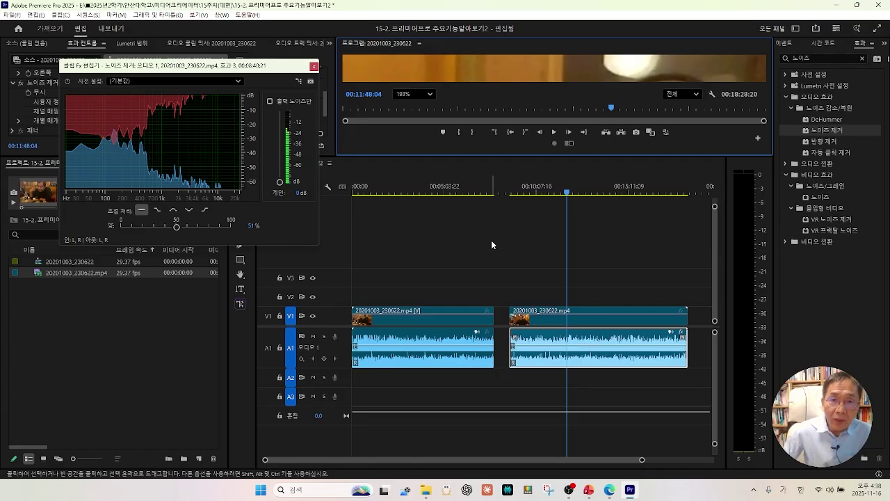
- Play back a passage of the untreated first clip and one of the noise-reduced second clip to compare their background noise
click(413, 192)
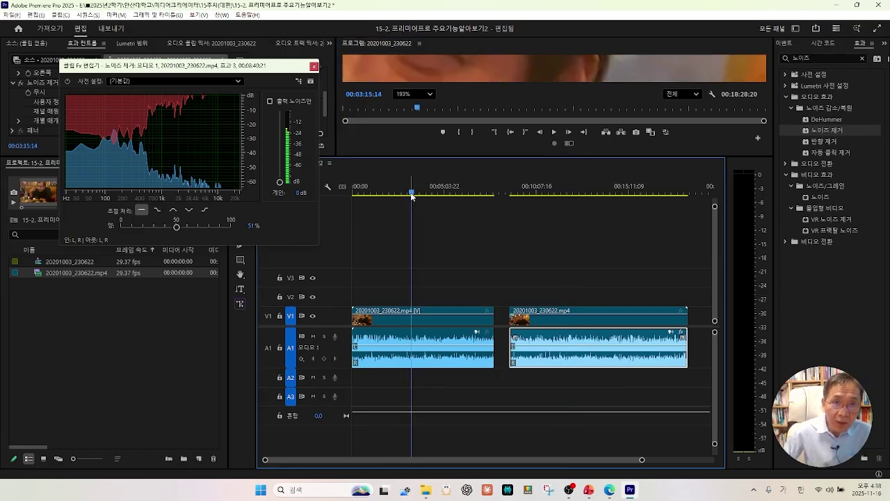
click(555, 132)
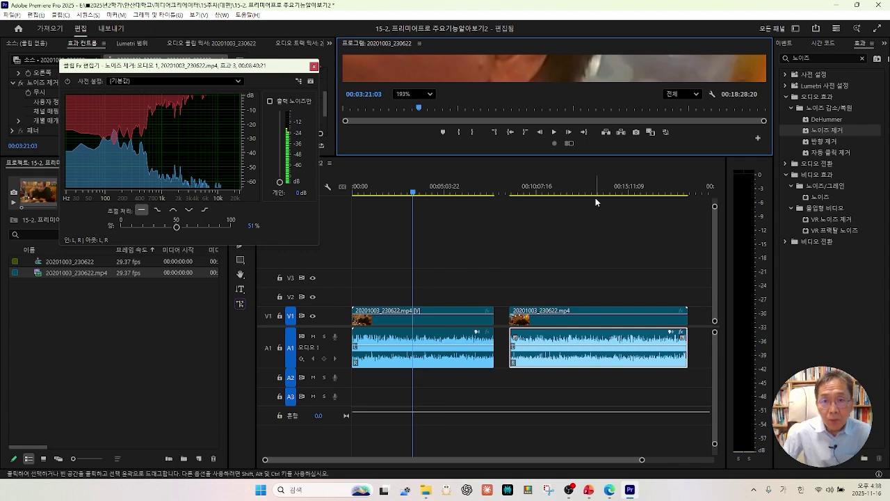
click(565, 190)
click(555, 132)
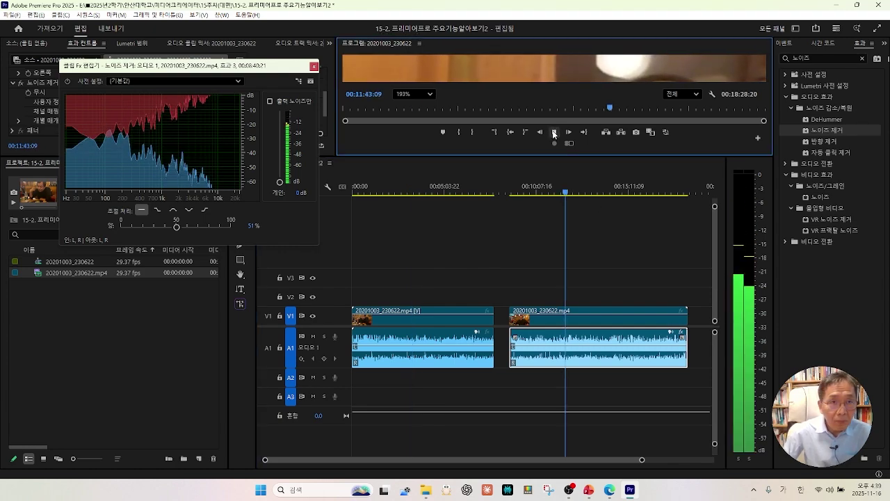
click(554, 132)
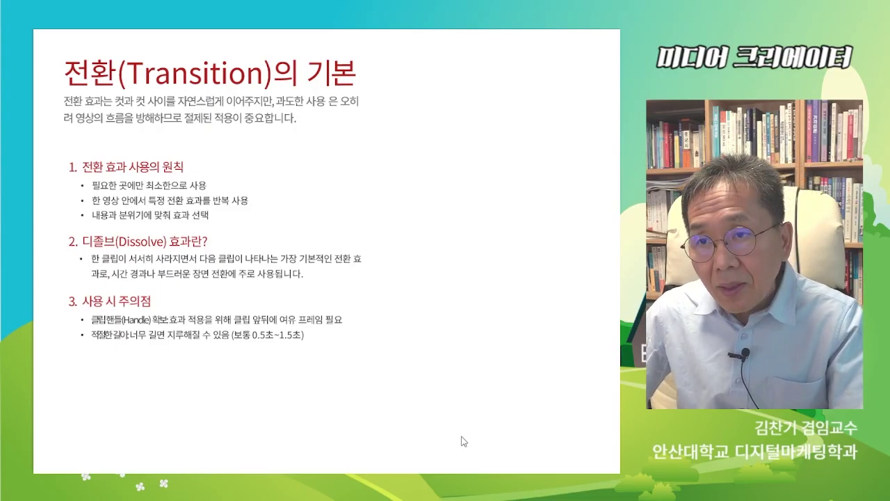
key(ctrl+l)
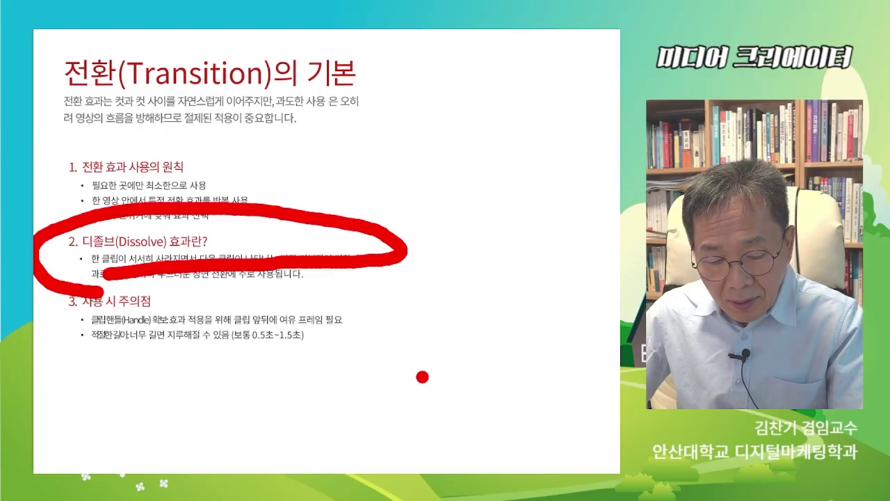
key(Escape)
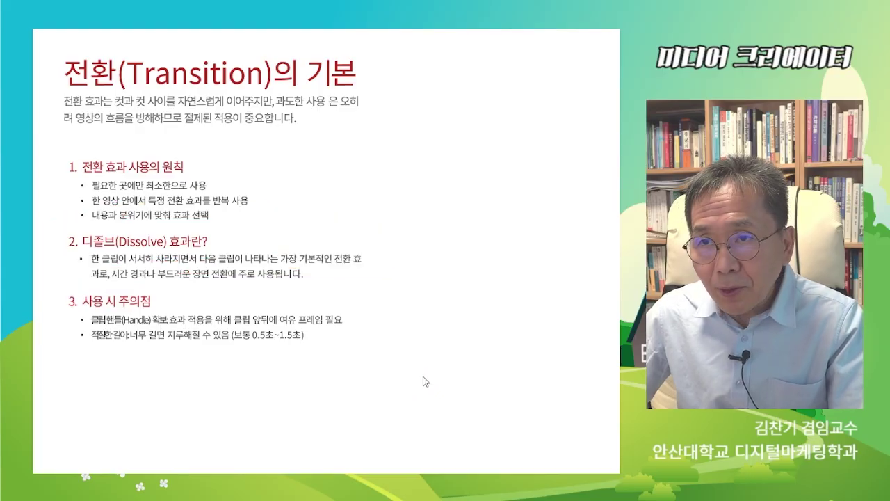
key(ctrl+l)
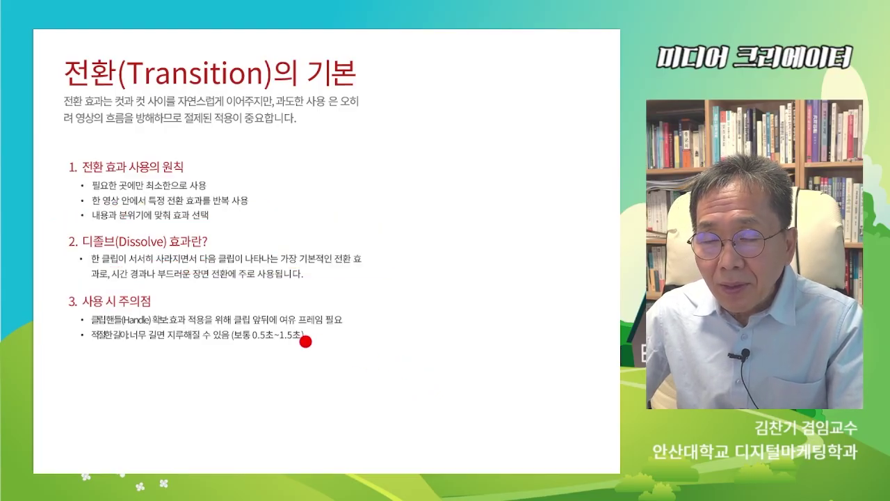